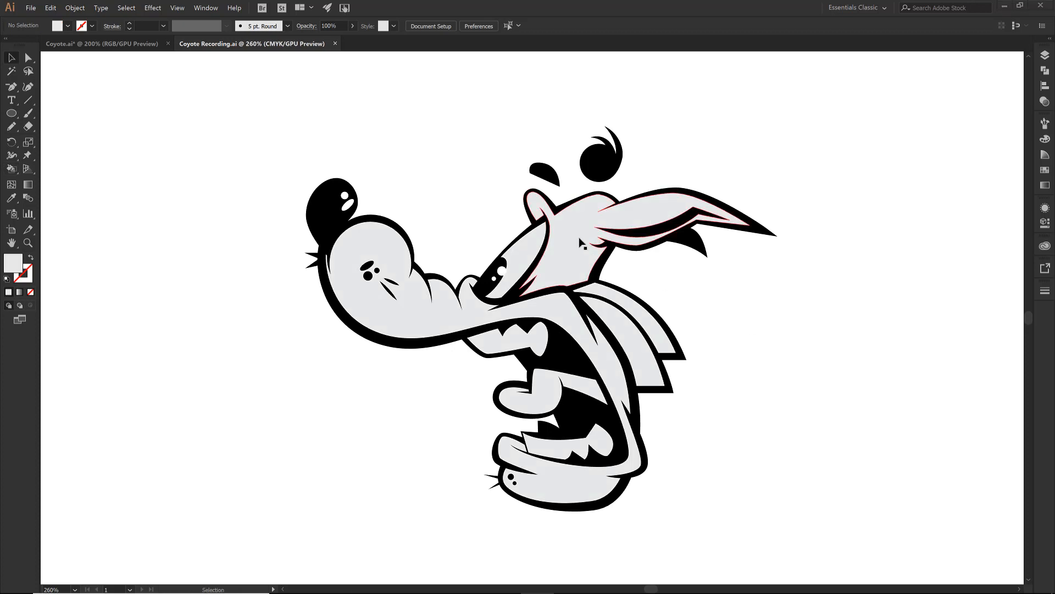
Select the coyote's head, muzzle and snout outline in turn to inspect how the artwork is divided into shapes
{"action": "left_click", "coordinate": [581, 242]}
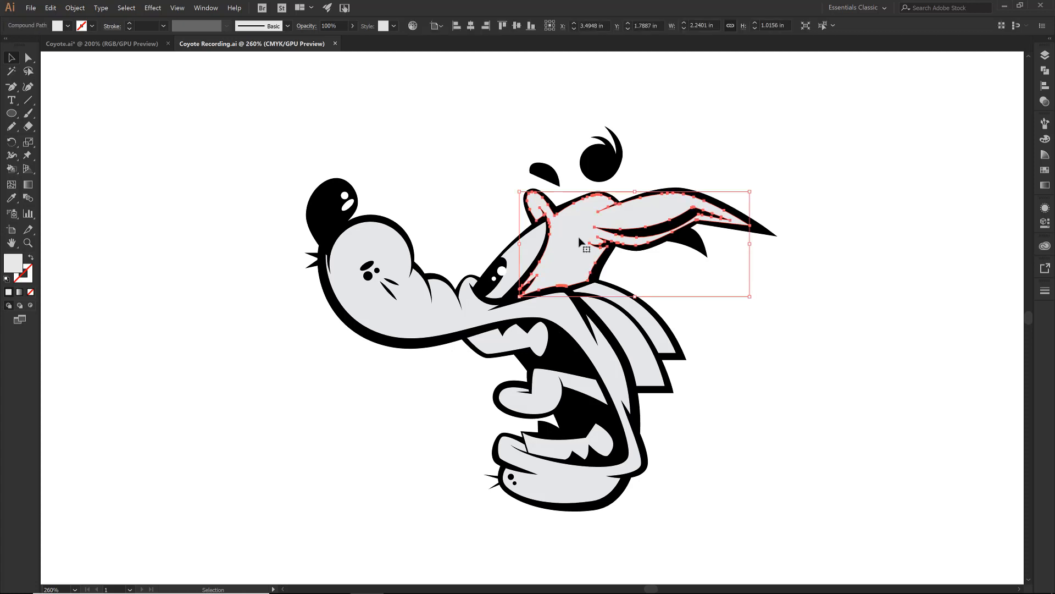
{"action": "left_click", "coordinate": [358, 241]}
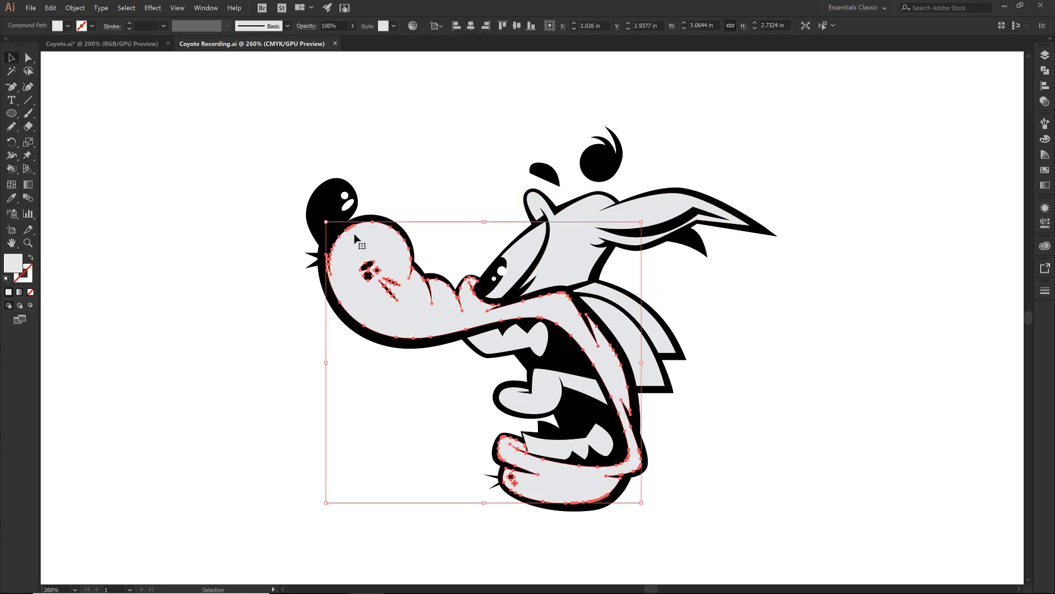
{"action": "left_click", "coordinate": [322, 207]}
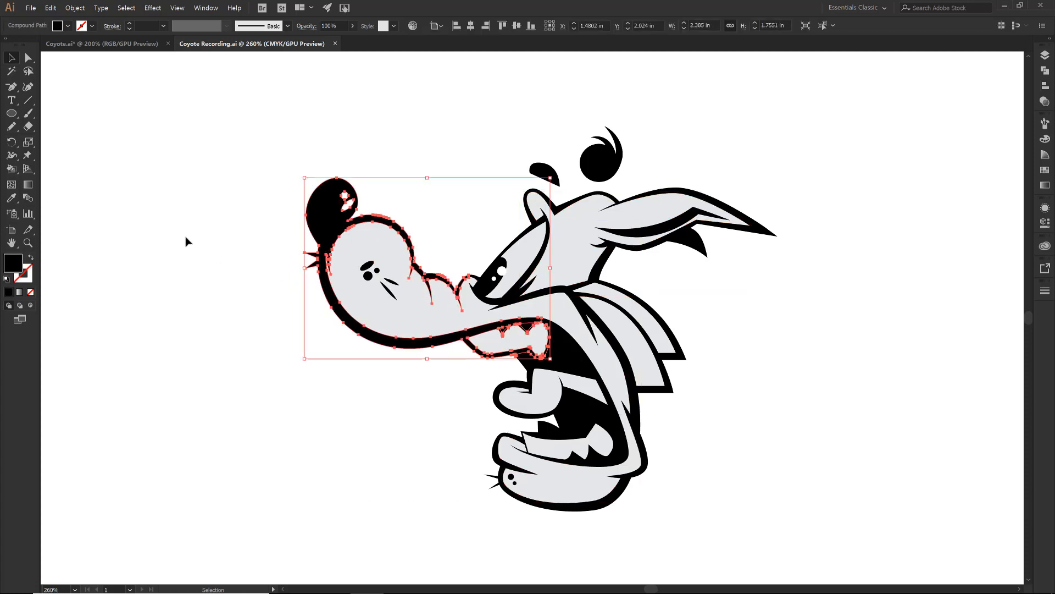
Select all black line art by fill colour with the Magic Wand, unite it with Pathfinder and deselect it
{"action": "left_click", "coordinate": [11, 72]}
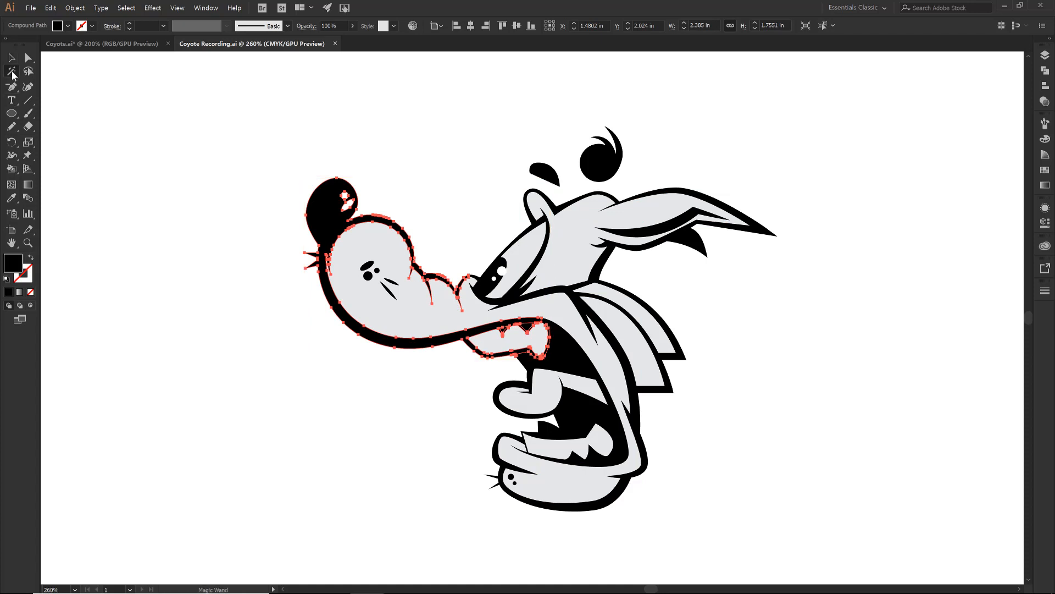
{"action": "left_click", "coordinate": [326, 210]}
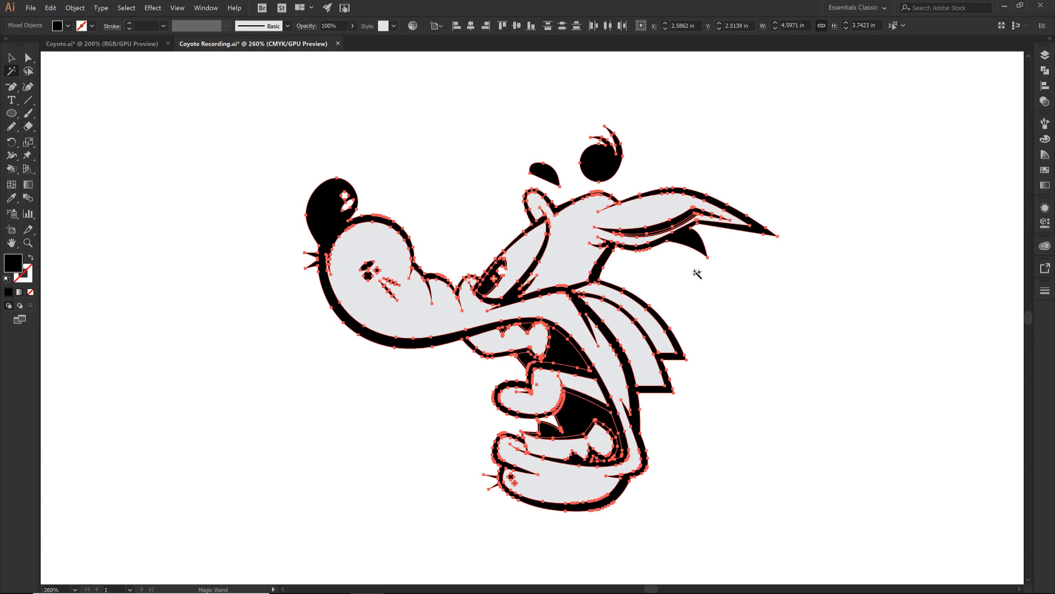
{"action": "left_click", "coordinate": [1046, 55]}
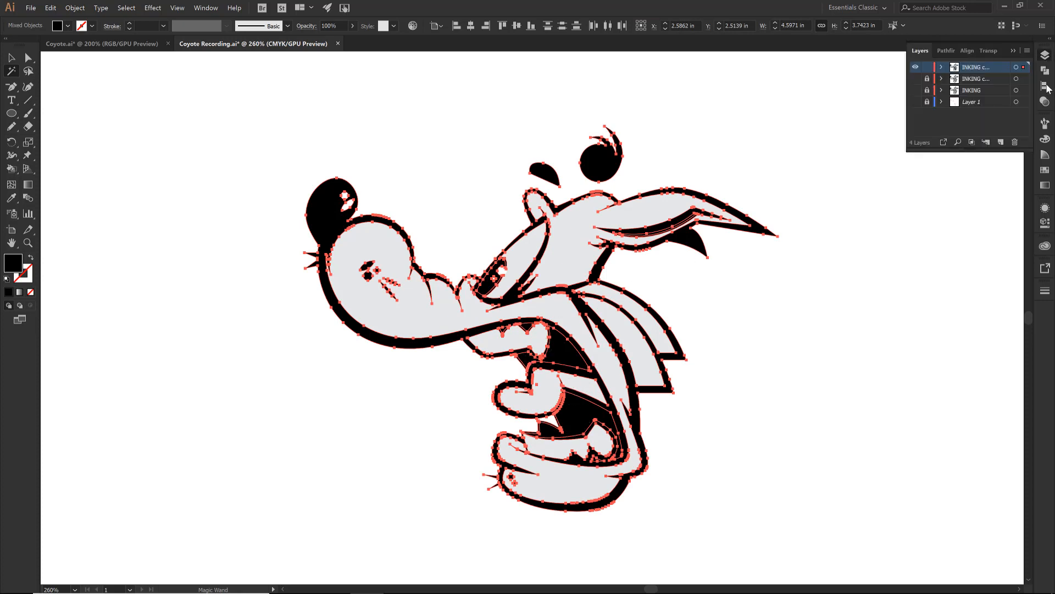
{"action": "left_click", "coordinate": [1045, 70]}
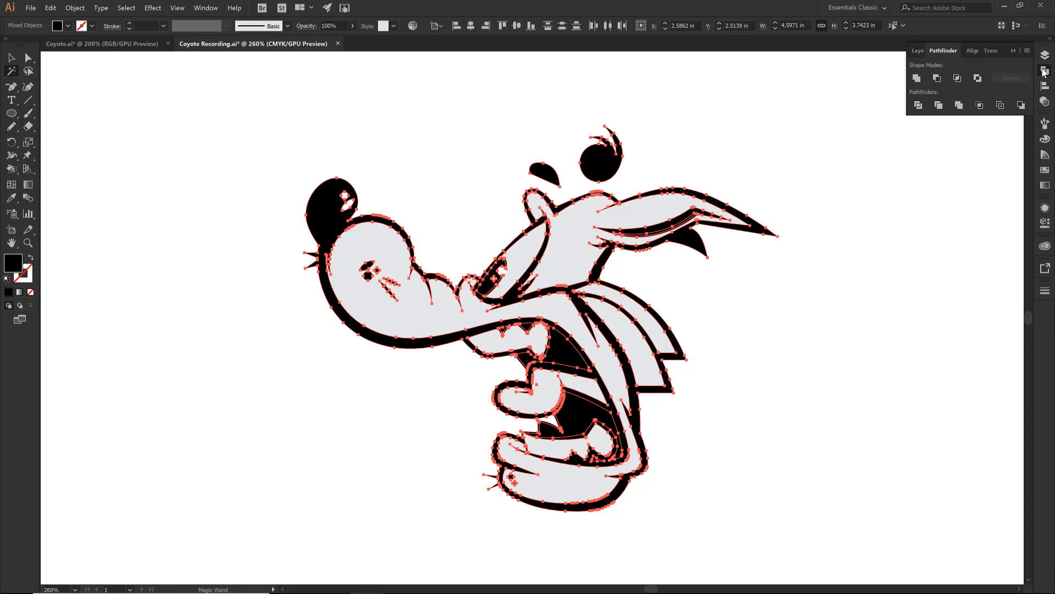
{"action": "left_click", "coordinate": [916, 79]}
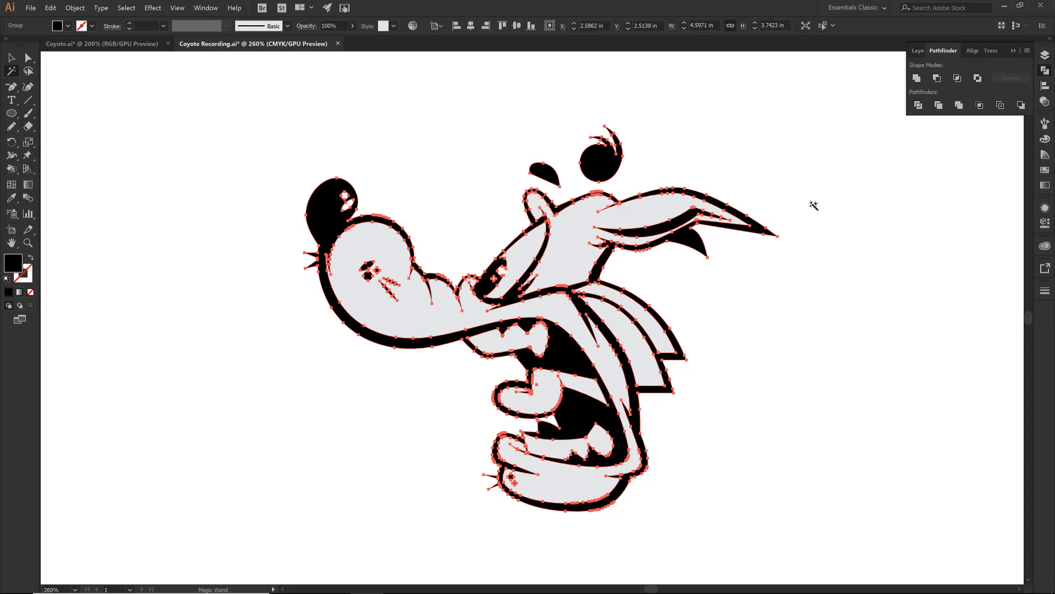
{"action": "key", "text": "v"}
{"action": "left_click", "coordinate": [760, 314]}
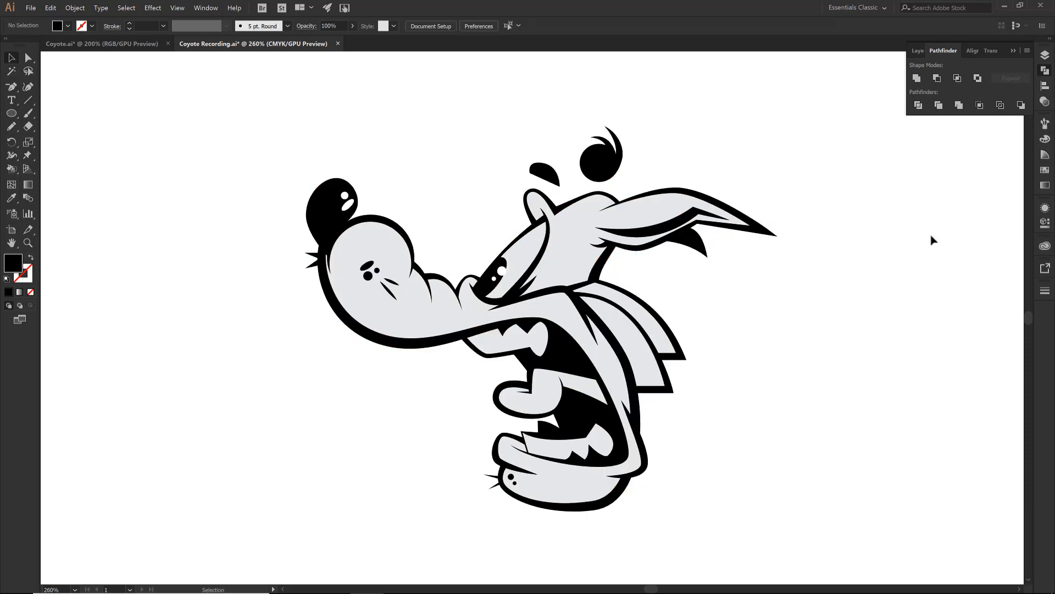
Open the Coyote swatch library from the Color Palettes folder, then close its floating palette
{"action": "left_click", "coordinate": [1045, 169]}
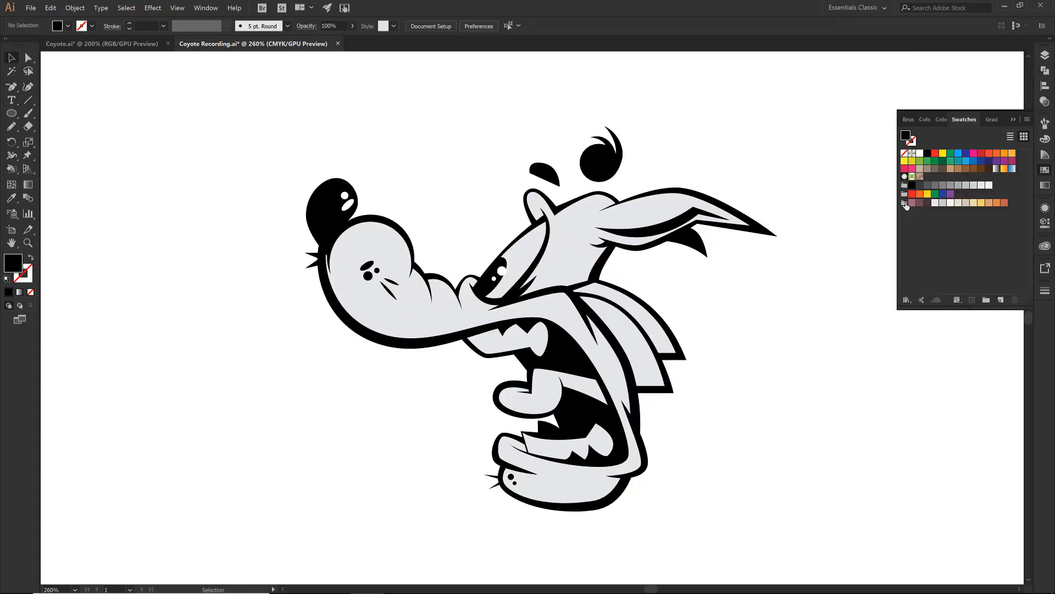
{"action": "left_click", "coordinate": [906, 301]}
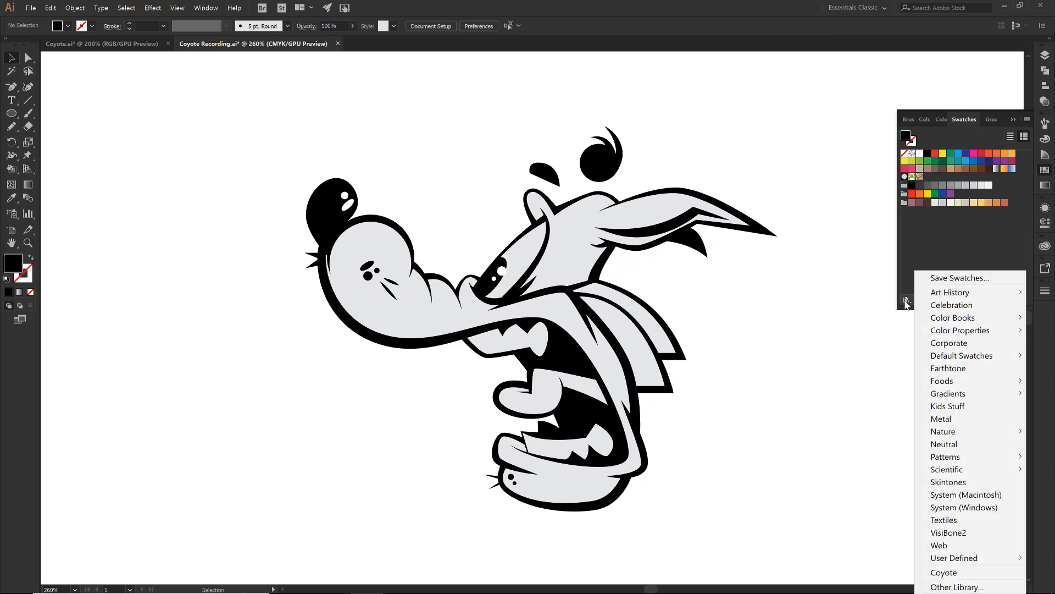
{"action": "left_click", "coordinate": [977, 587]}
{"action": "left_click", "coordinate": [64, 134]}
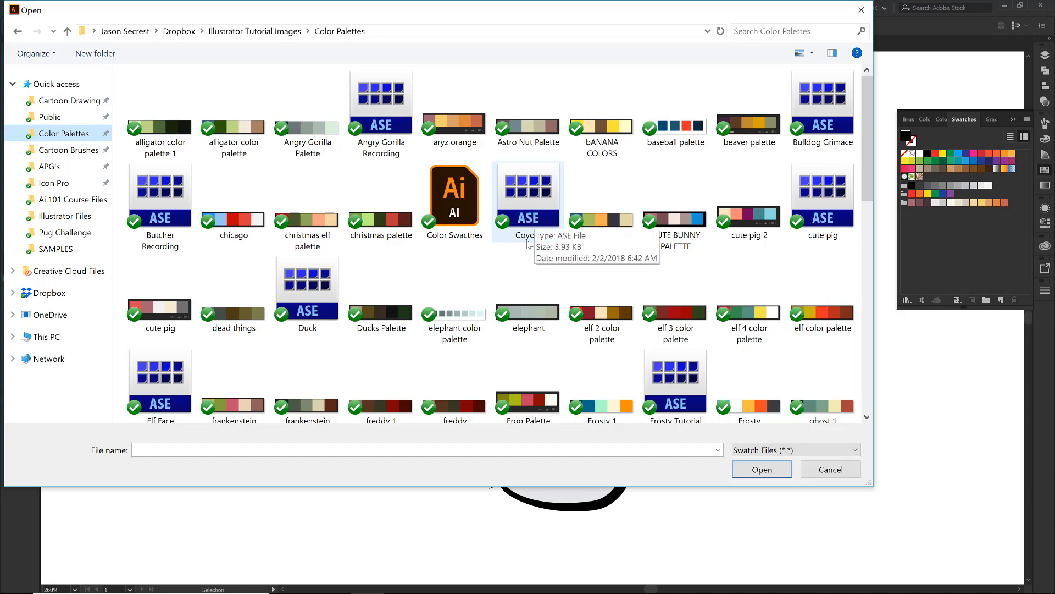
{"action": "left_click", "coordinate": [529, 221]}
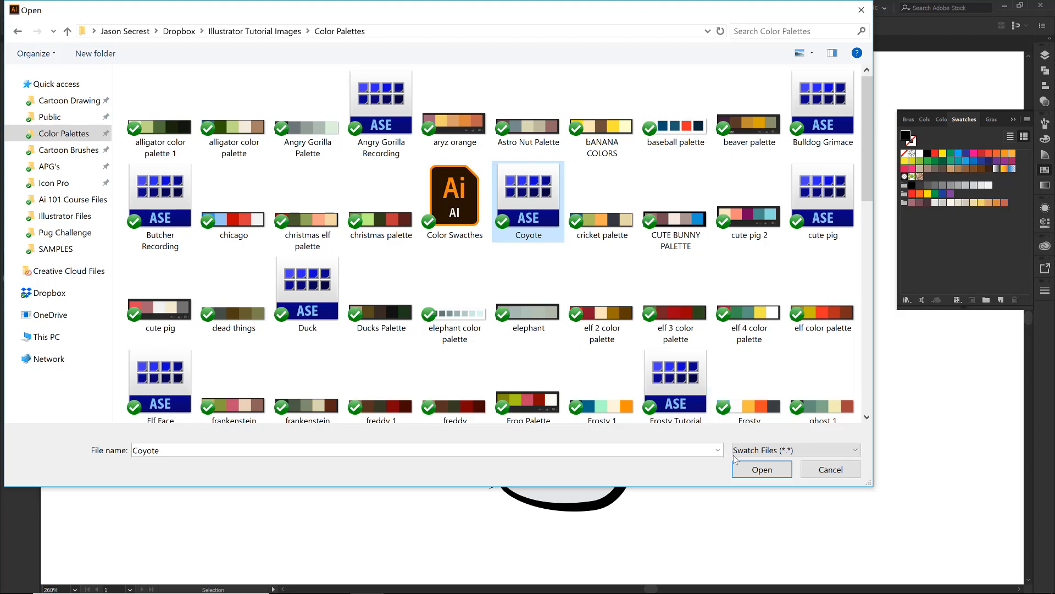
{"action": "left_click", "coordinate": [751, 471]}
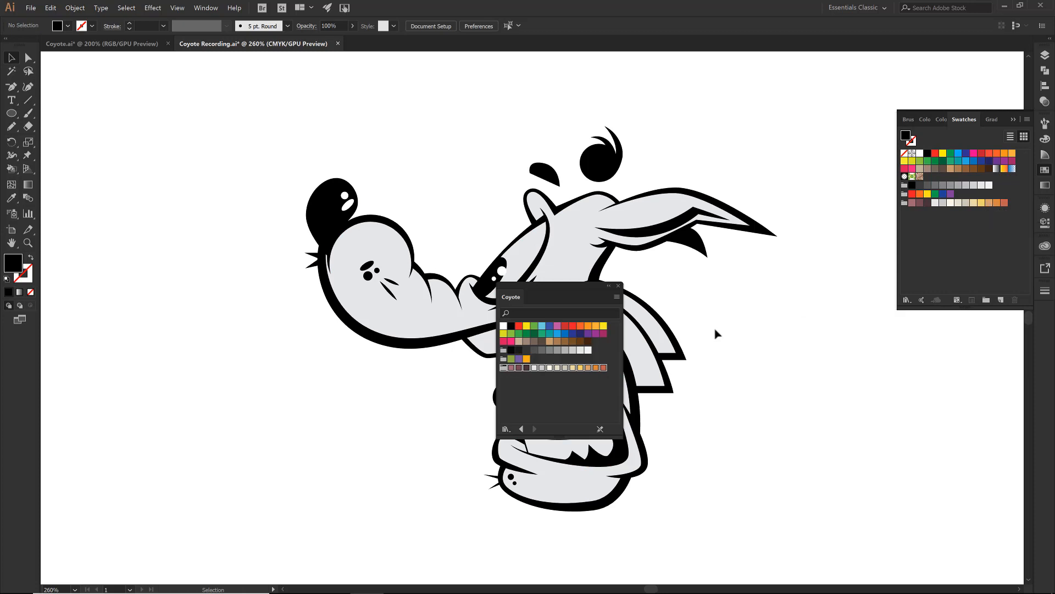
{"action": "left_click", "coordinate": [618, 286]}
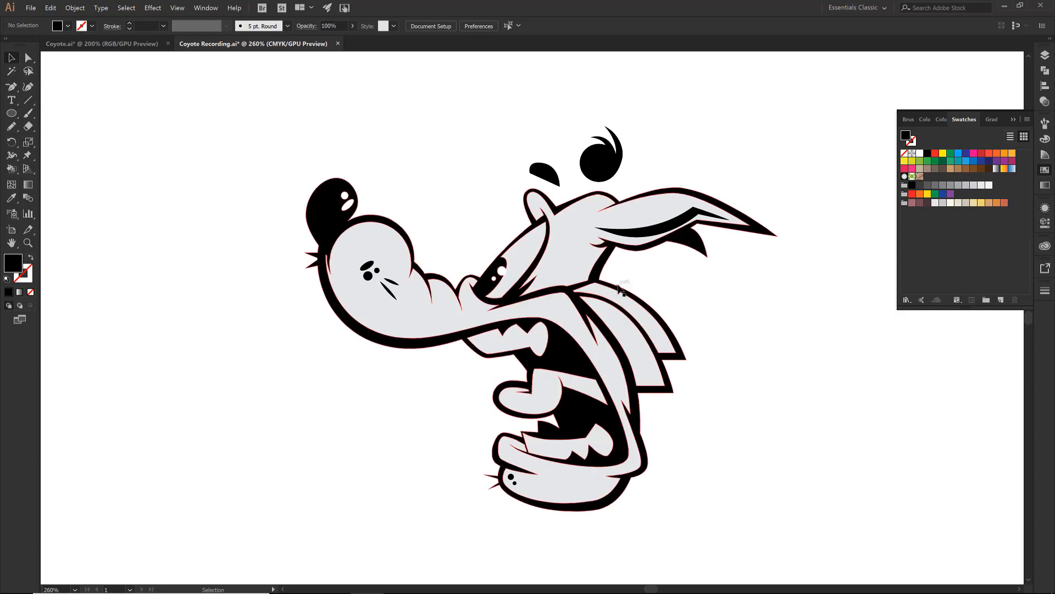
Fill the muzzle and jaw with light cream, and the head, ear and neck fur with orange
{"action": "left_click", "coordinate": [418, 315]}
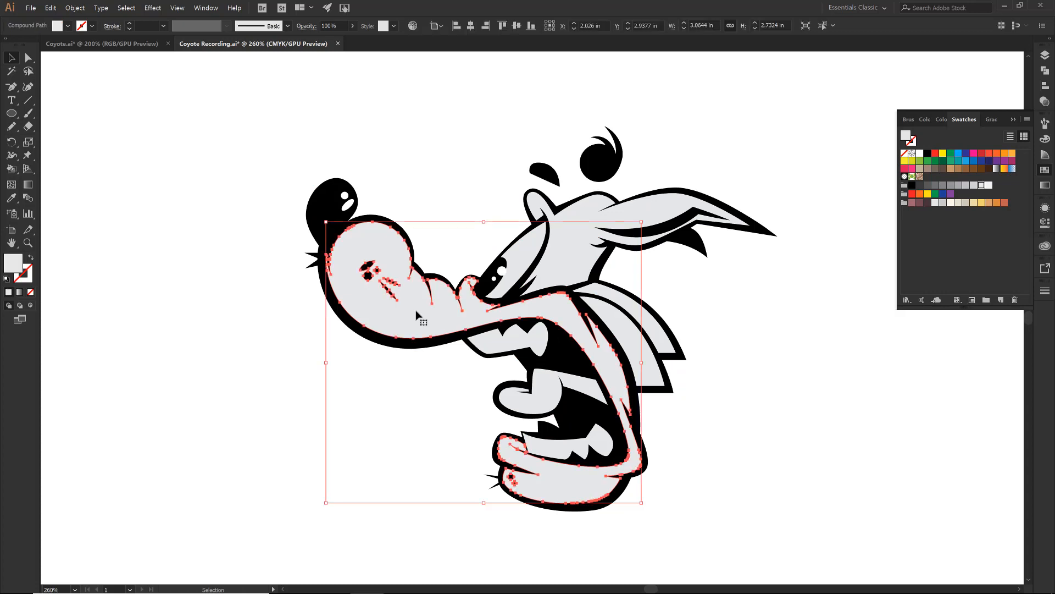
{"action": "left_click", "coordinate": [957, 203]}
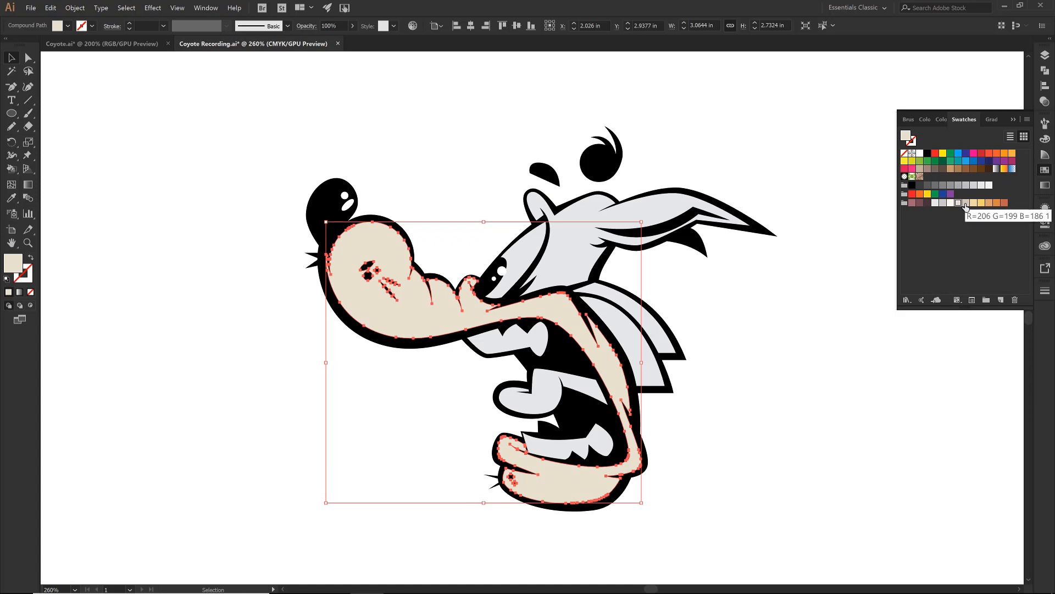
{"action": "left_click", "coordinate": [576, 238]}
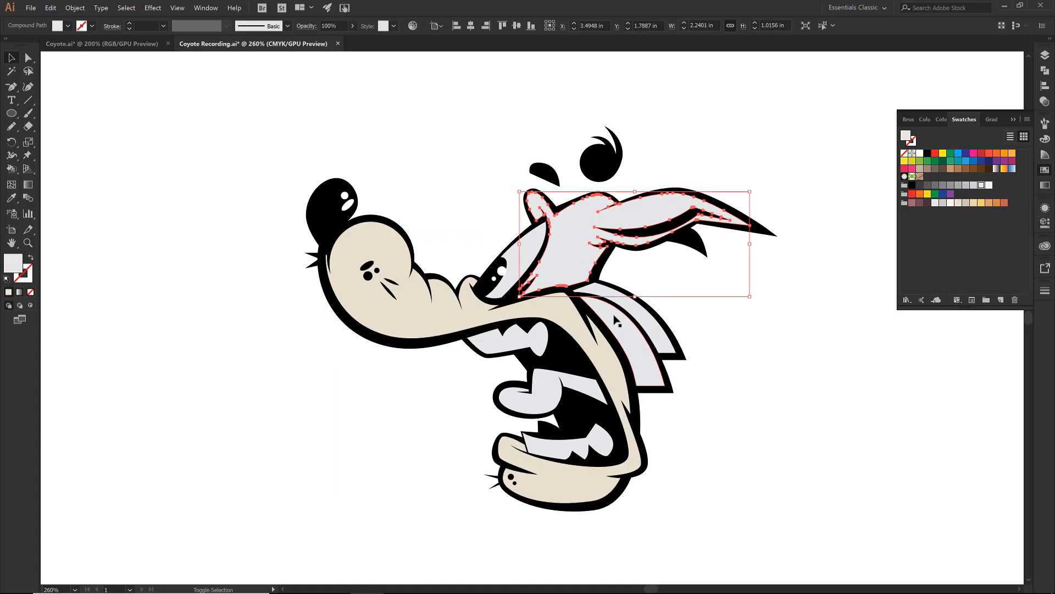
{"action": "left_click", "coordinate": [622, 306], "text": "shift"}
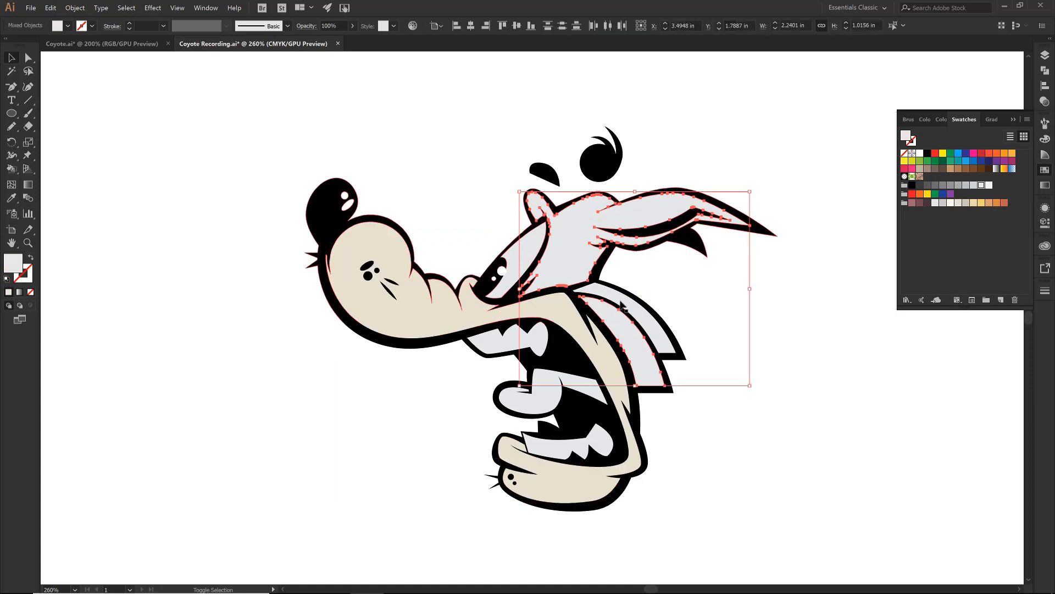
{"action": "left_click", "coordinate": [997, 203]}
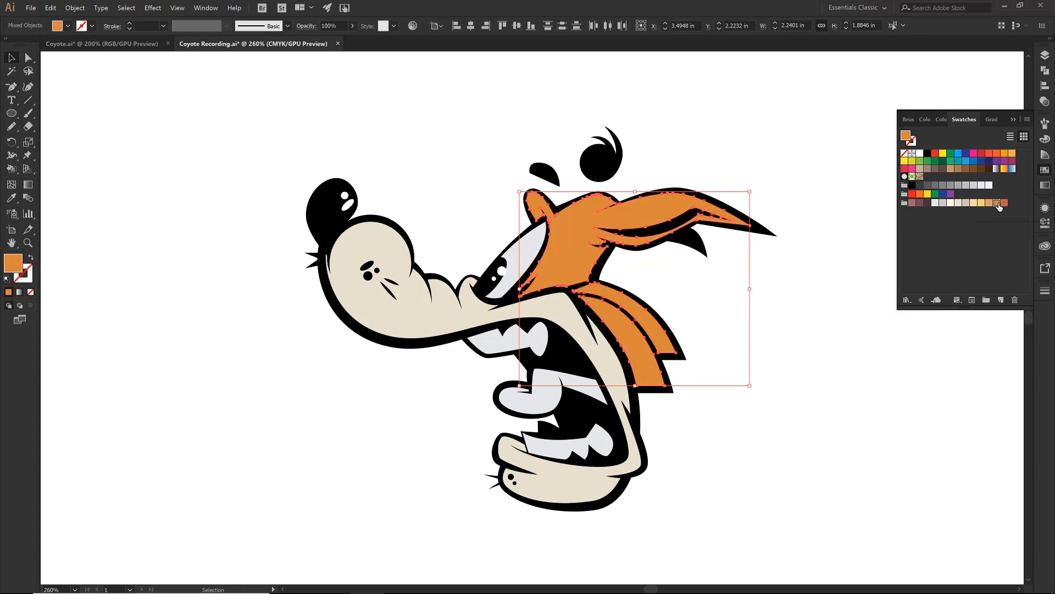
Fill both parts of the tongue with the light mauve-pink swatch and deselect them
{"action": "left_click", "coordinate": [538, 404]}
{"action": "left_click", "coordinate": [565, 403], "text": "shift"}
{"action": "left_click", "coordinate": [919, 203]}
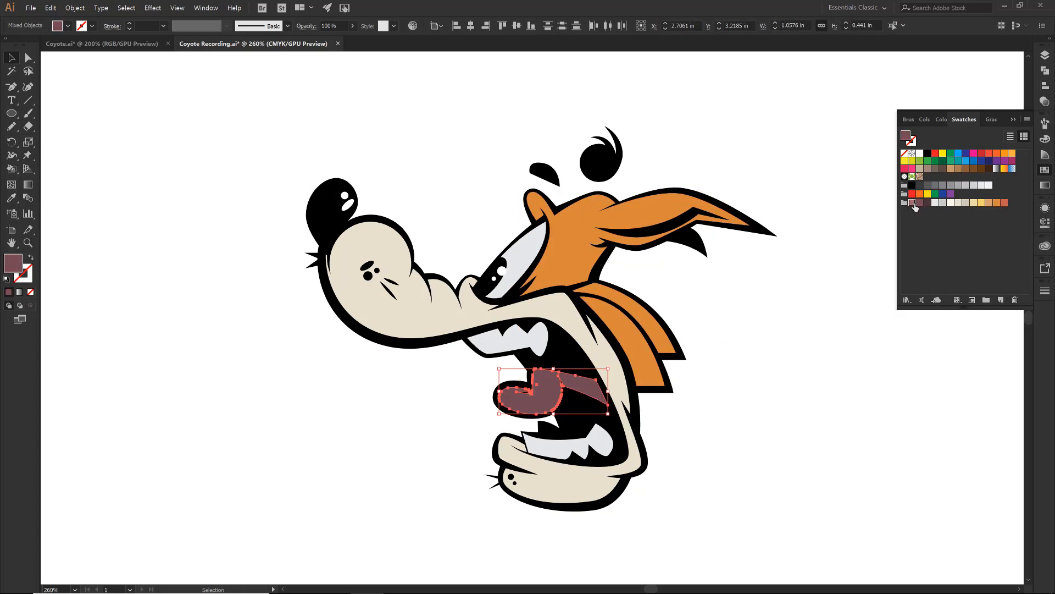
{"action": "left_click", "coordinate": [911, 203]}
{"action": "left_click", "coordinate": [819, 295]}
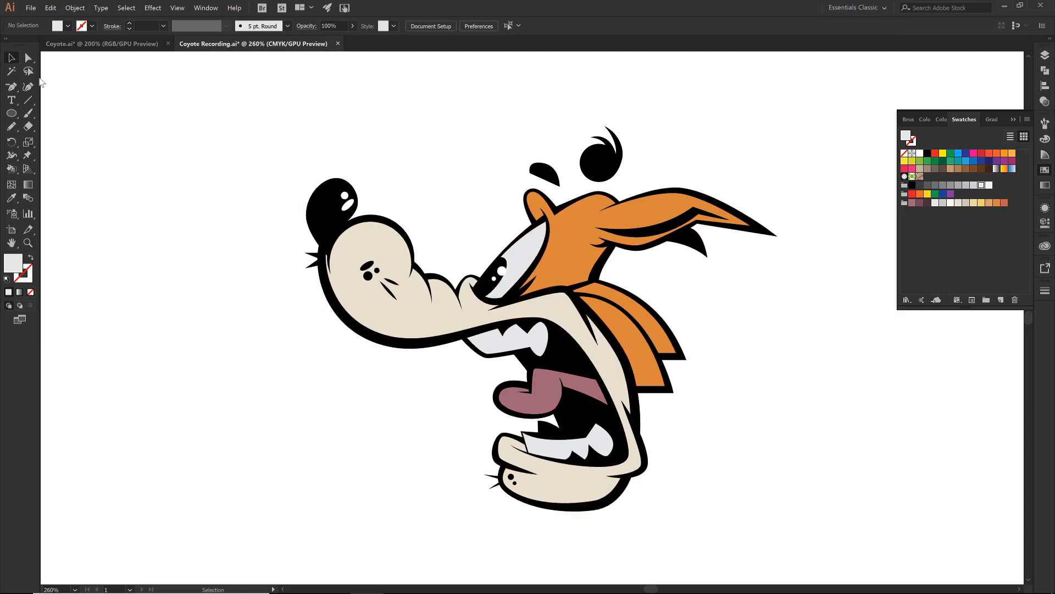
Select all black line art by colour and recolour it with the dark brown swatch R=73 G=48 B=56
{"action": "left_click", "coordinate": [11, 70]}
{"action": "left_click", "coordinate": [327, 215]}
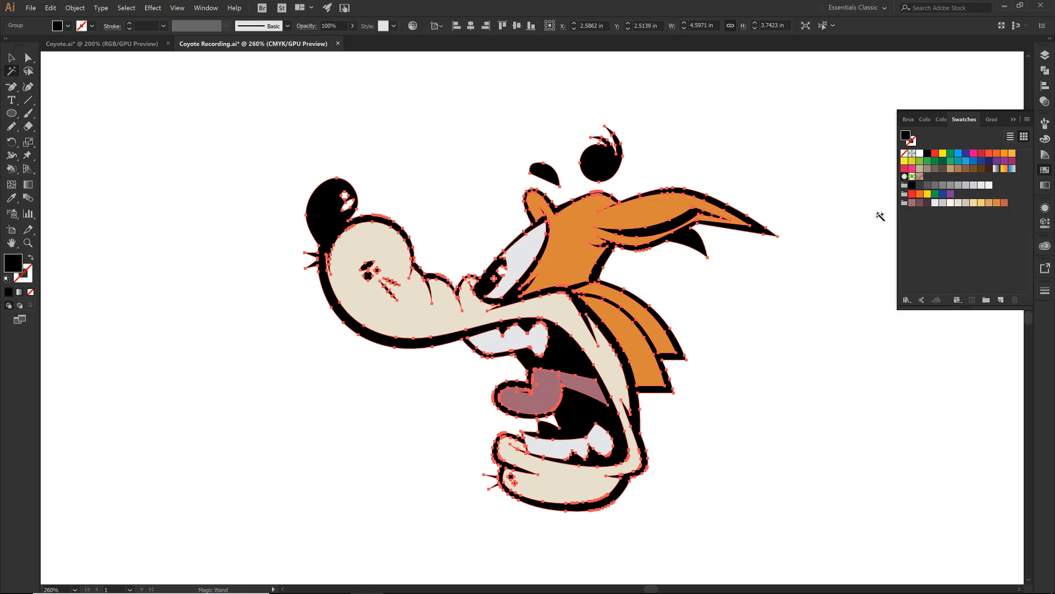
{"action": "left_click", "coordinate": [928, 204]}
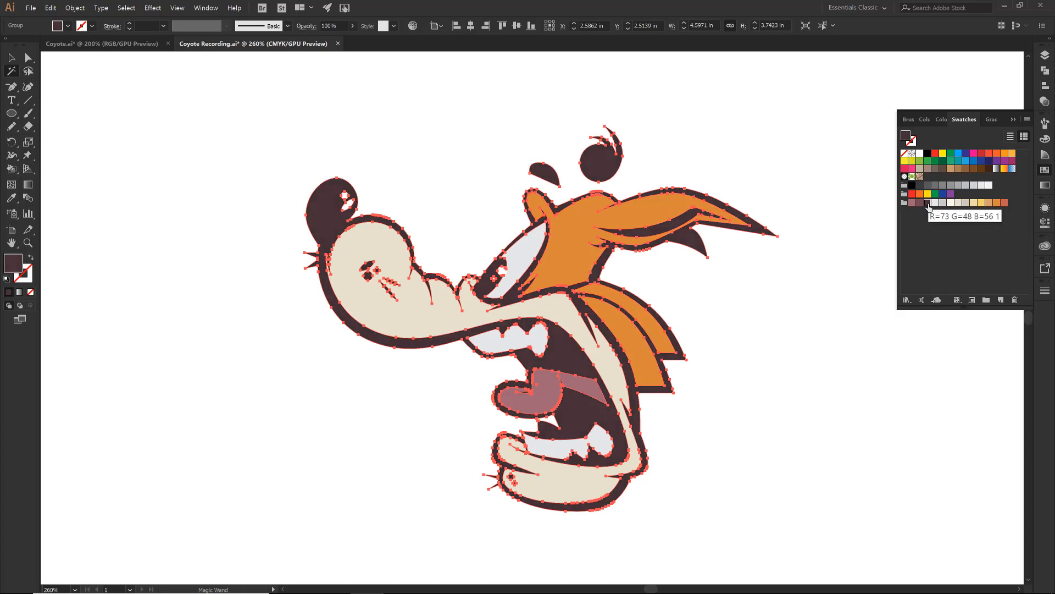
{"action": "key", "text": "v"}
{"action": "left_click", "coordinate": [808, 273]}
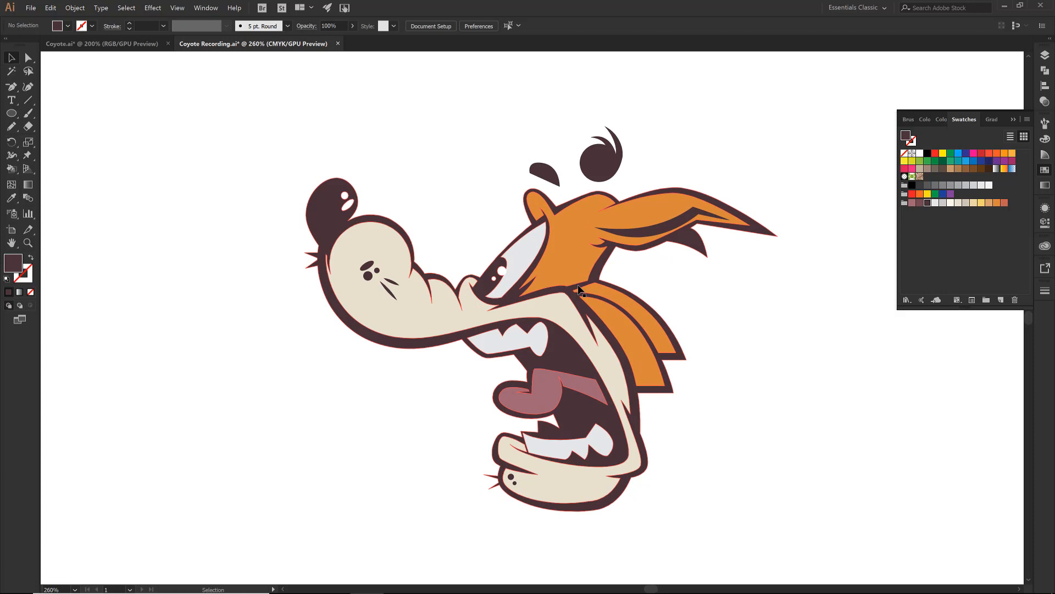
{"action": "left_click", "coordinate": [1013, 119]}
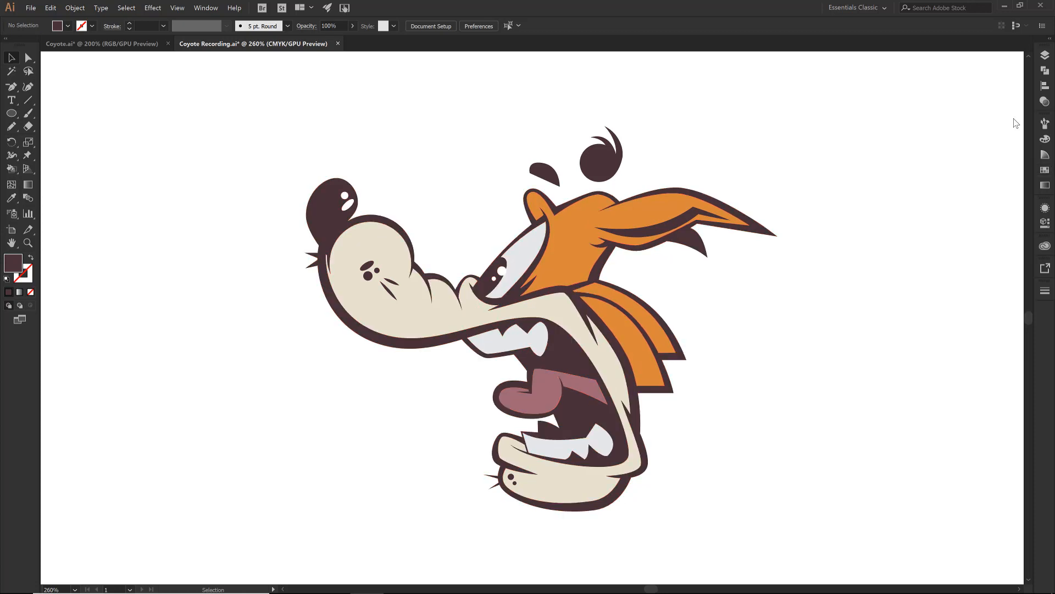
Add a new layer above the INKING copy 2 layer, keeping the default layer options
{"action": "left_click", "coordinate": [1045, 55]}
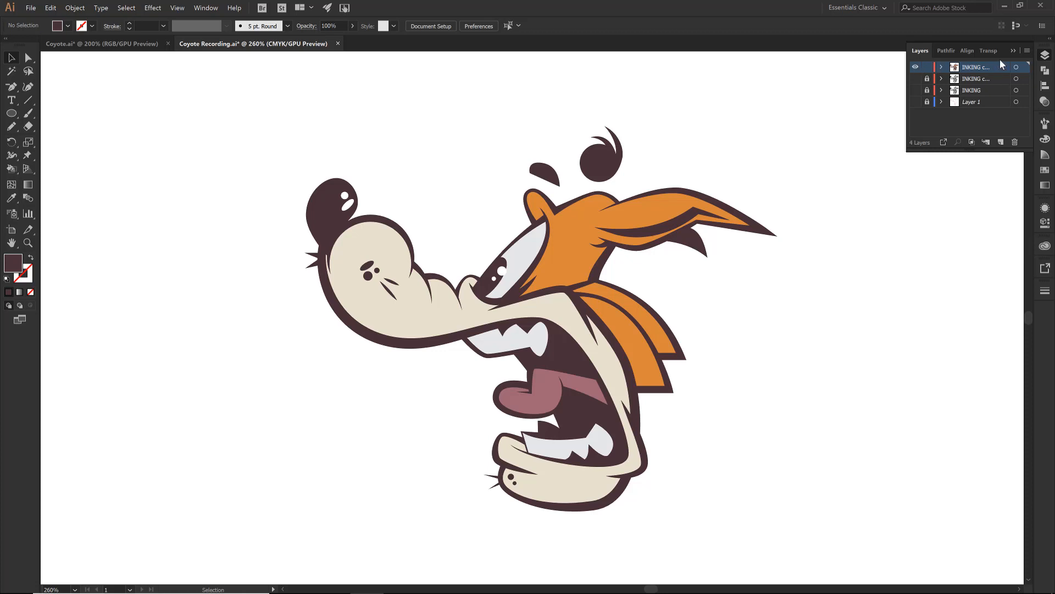
{"action": "left_click", "coordinate": [1029, 51]}
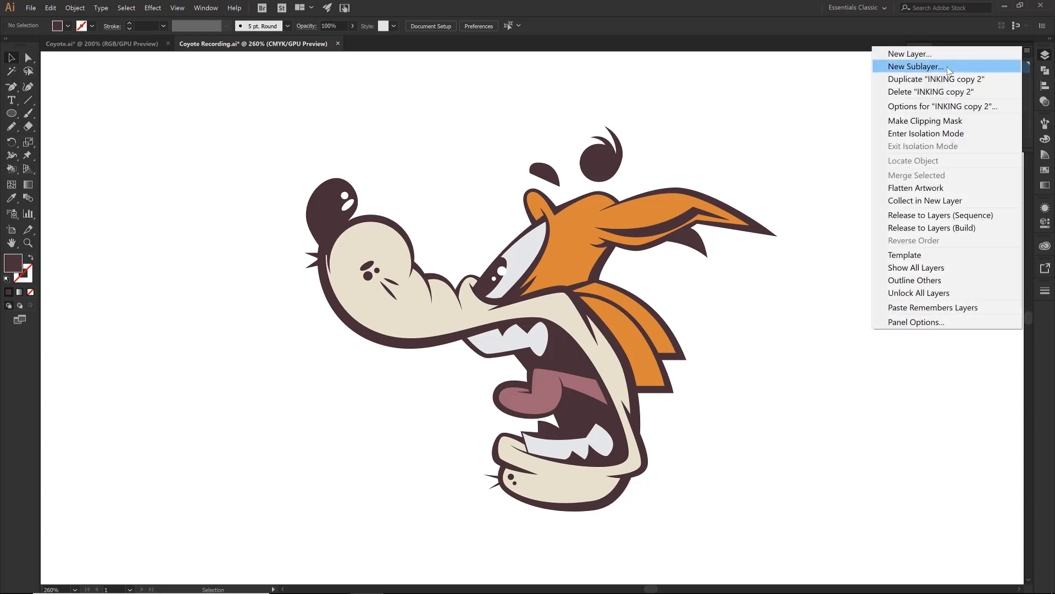
{"action": "left_click", "coordinate": [933, 59]}
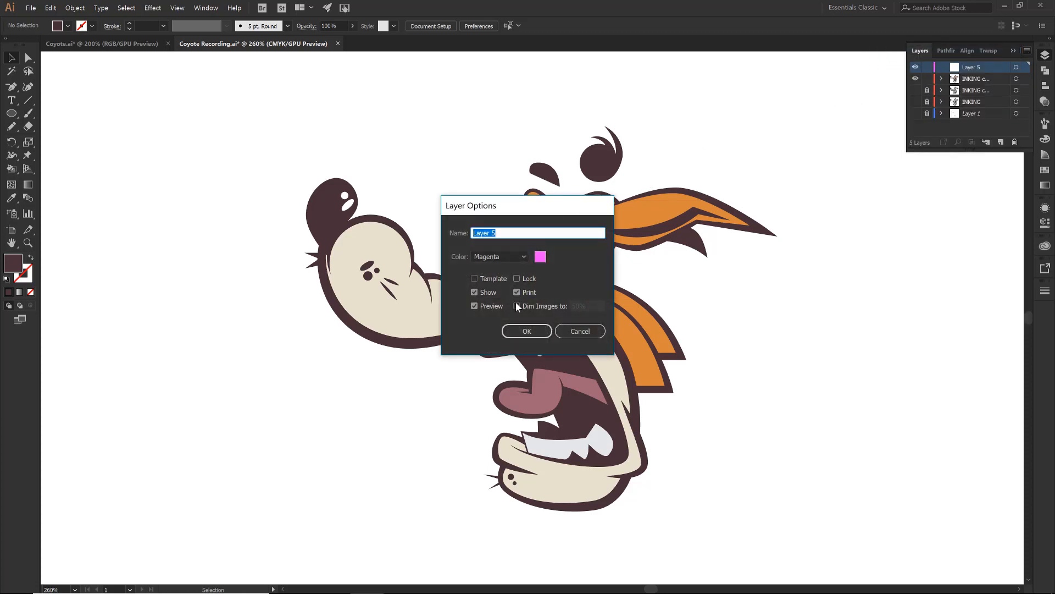
{"action": "left_click", "coordinate": [516, 326]}
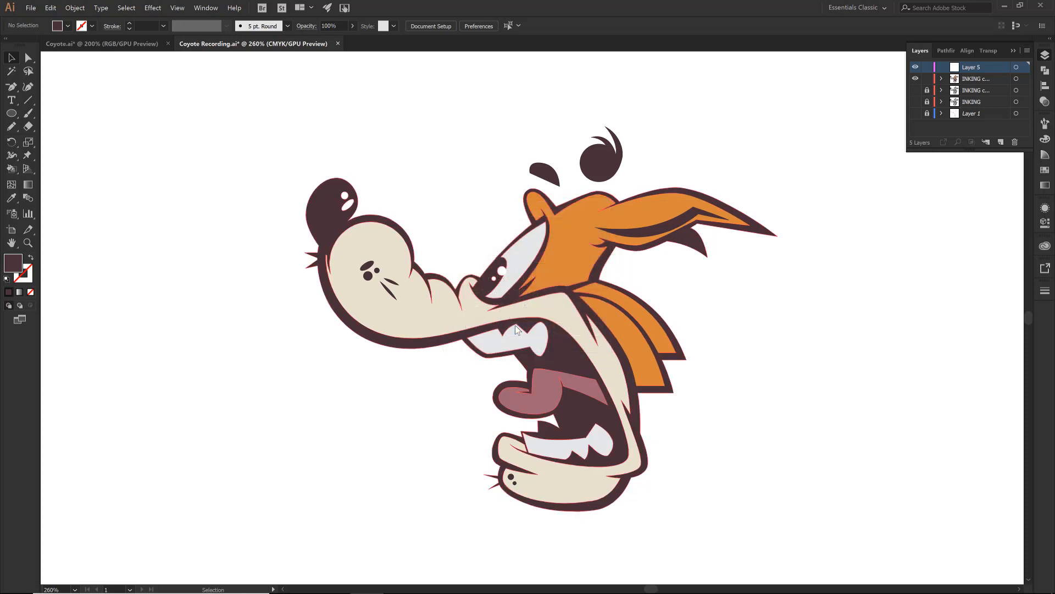
Set the Magic Wand's Fill Color tolerance to 5
{"action": "left_click", "coordinate": [12, 72]}
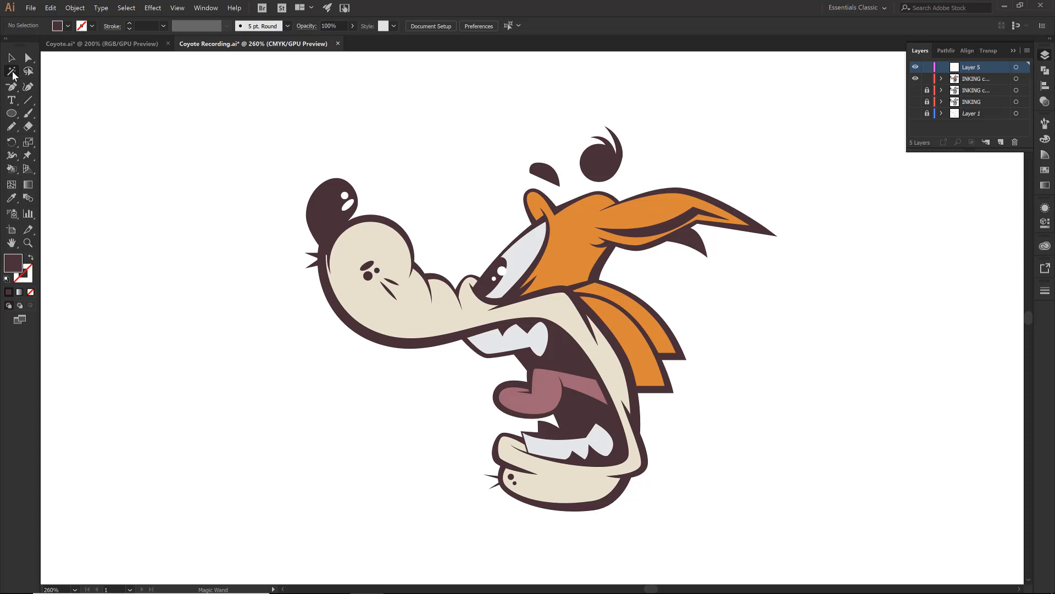
{"action": "double_click", "coordinate": [12, 72]}
{"action": "left_click", "coordinate": [146, 253]}
{"action": "type", "text": "5"}
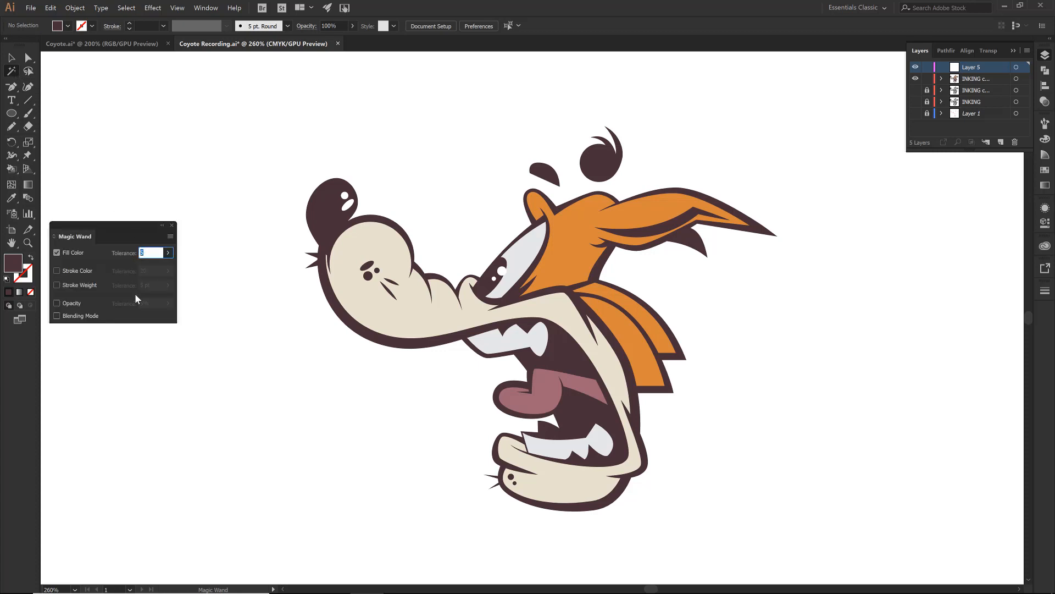
{"action": "left_click", "coordinate": [174, 227]}
{"action": "left_click", "coordinate": [173, 226]}
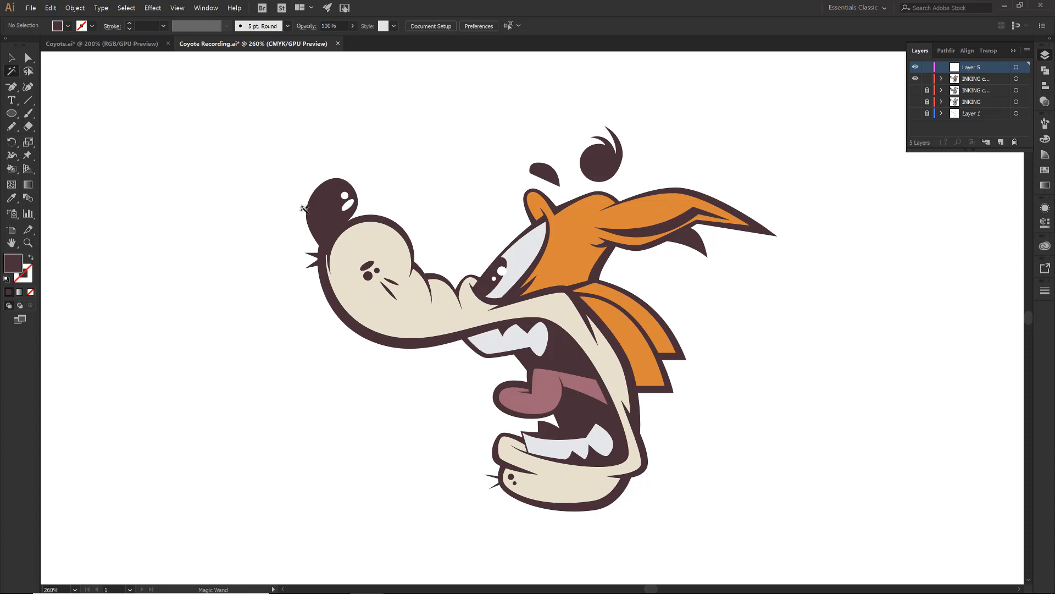
Copy all the dark brown line art in place onto Layer 5 and lock the INKING copy 2 layer
{"action": "left_click", "coordinate": [319, 211]}
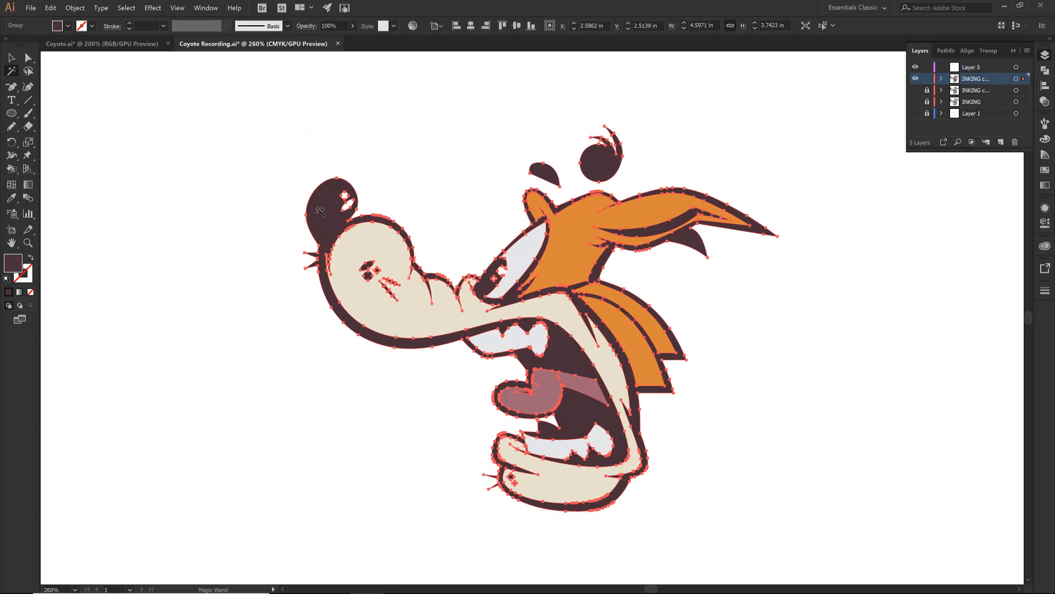
{"action": "left_click", "coordinate": [927, 79]}
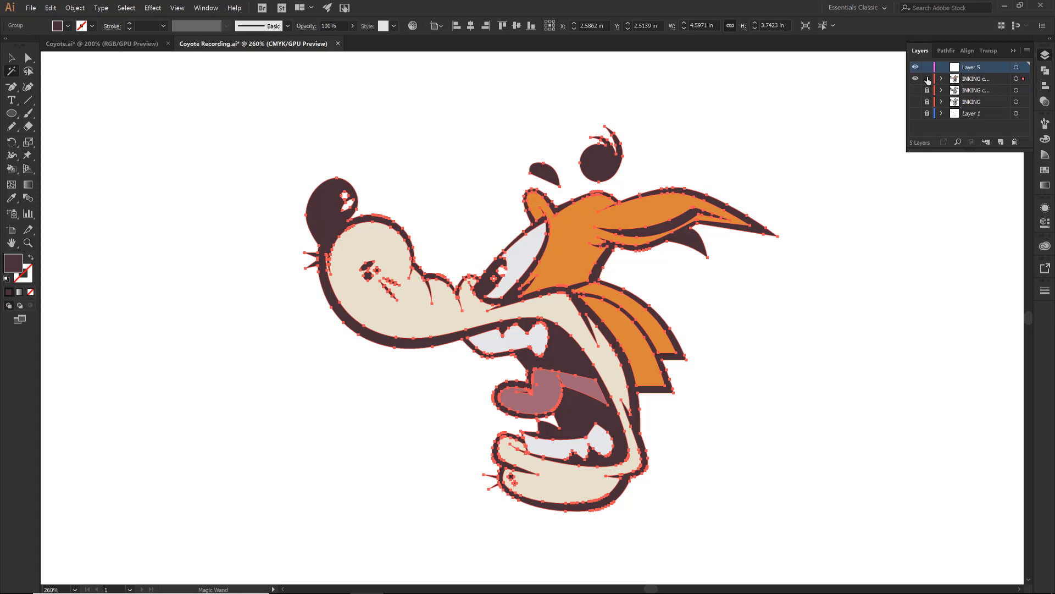
{"action": "key", "text": "ctrl+f"}
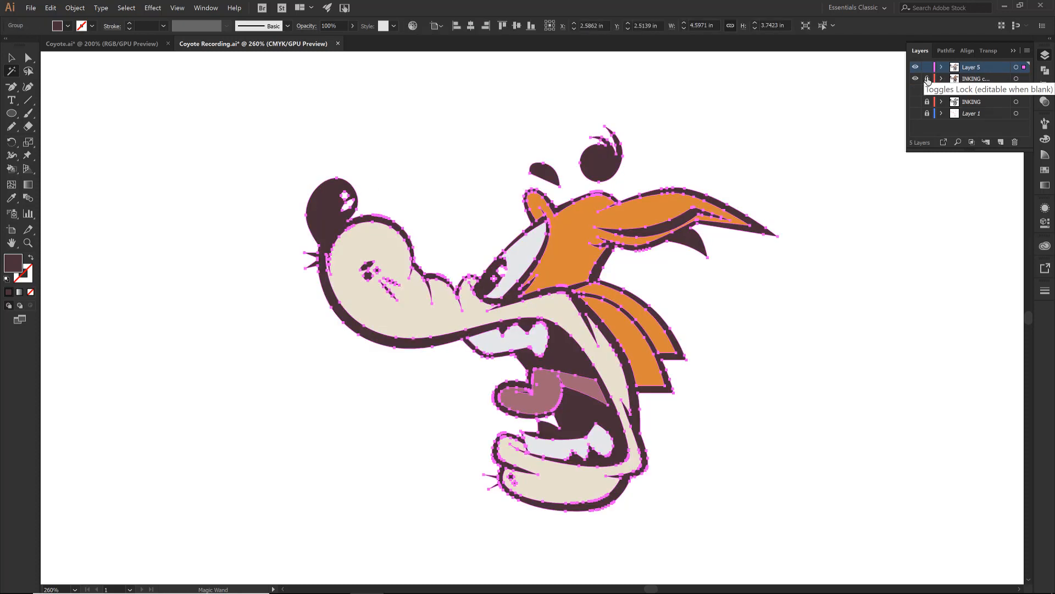
Hide the INKING copy 2 layer, deselect the line art and lock Layer 5
{"action": "left_click", "coordinate": [915, 79]}
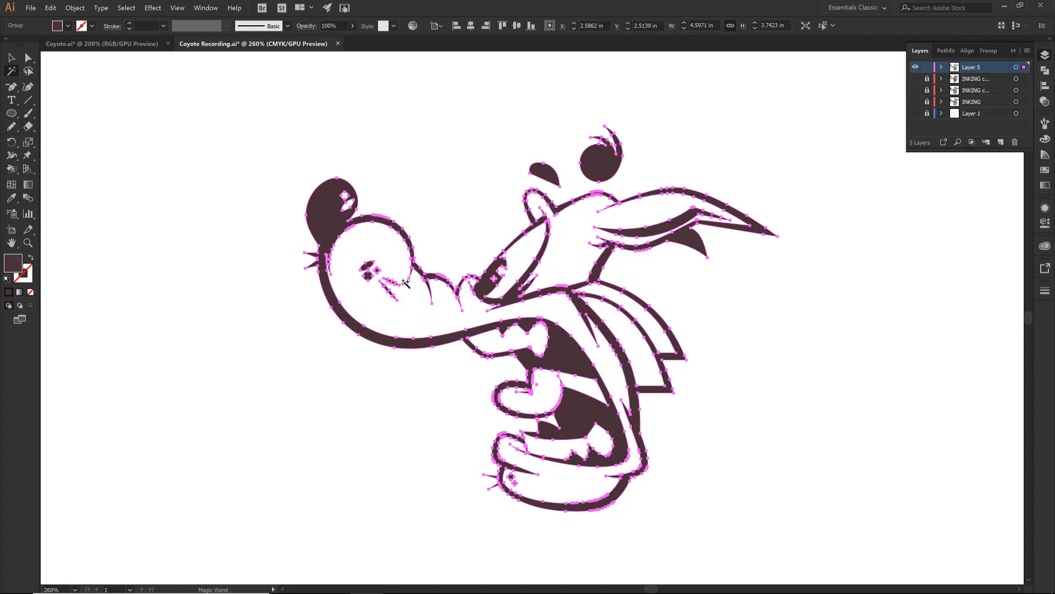
{"action": "left_click", "coordinate": [928, 67]}
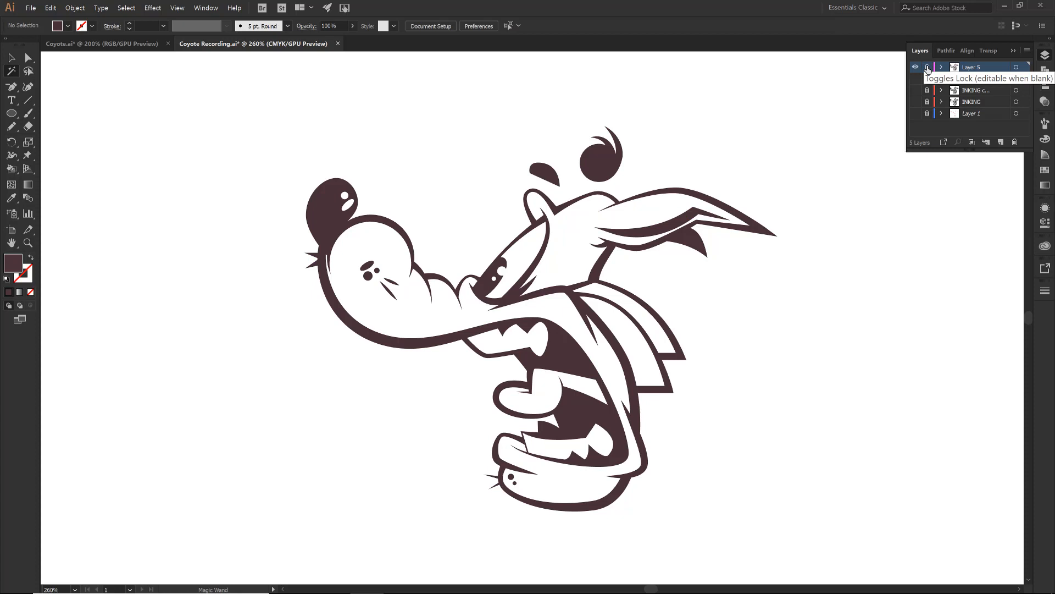
{"action": "left_click", "coordinate": [926, 79]}
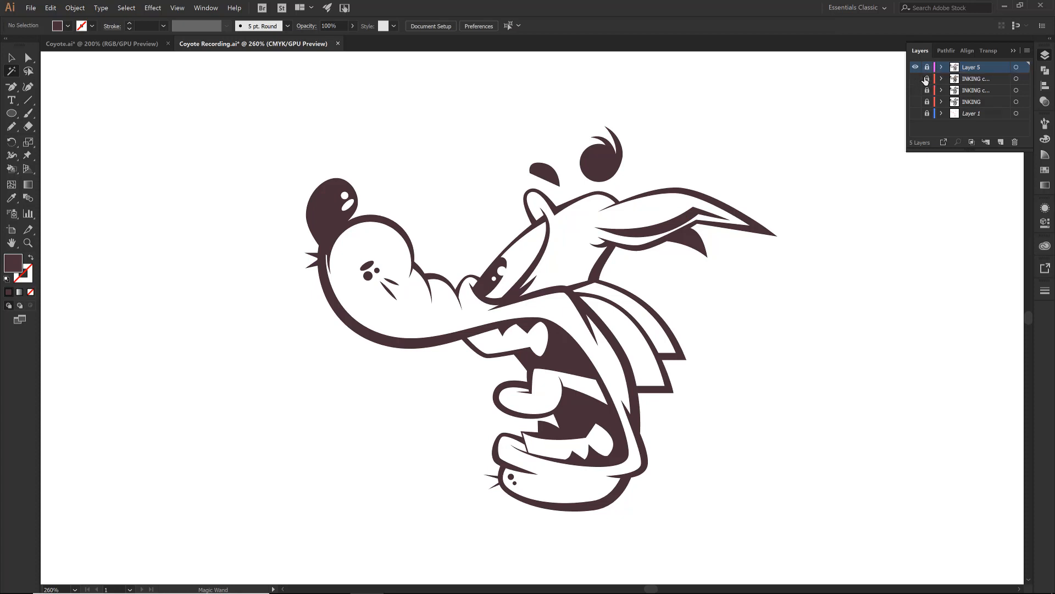
Rename the INKING copy 2 layer as base color and duplicate it
{"action": "left_click", "coordinate": [974, 80]}
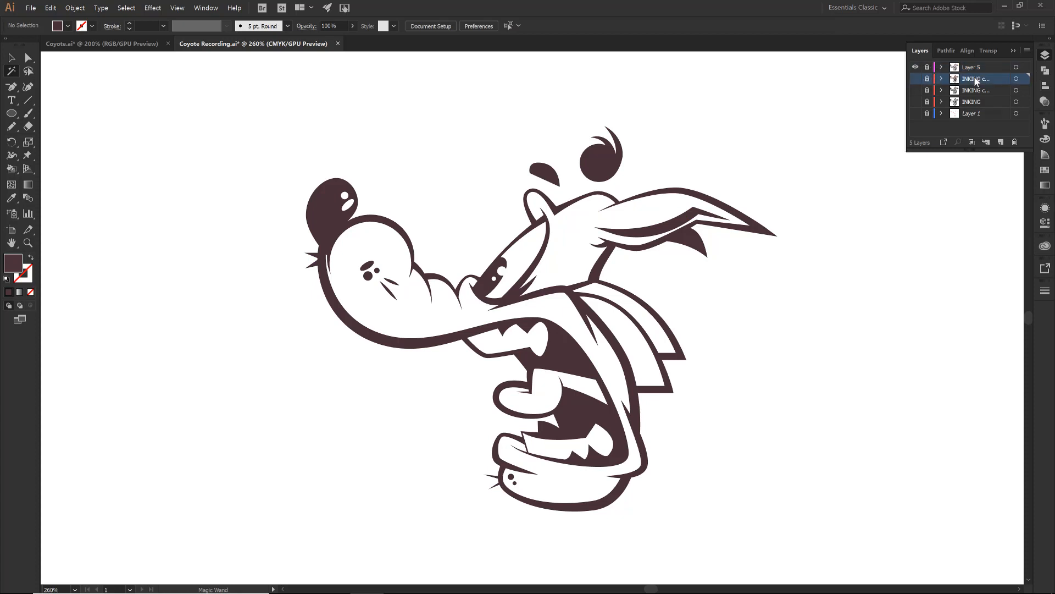
{"action": "double_click", "coordinate": [975, 79]}
{"action": "type", "text": "base colror"}
{"action": "key", "text": "Return"}
{"action": "left_click", "coordinate": [1026, 51]}
{"action": "left_click", "coordinate": [967, 75]}
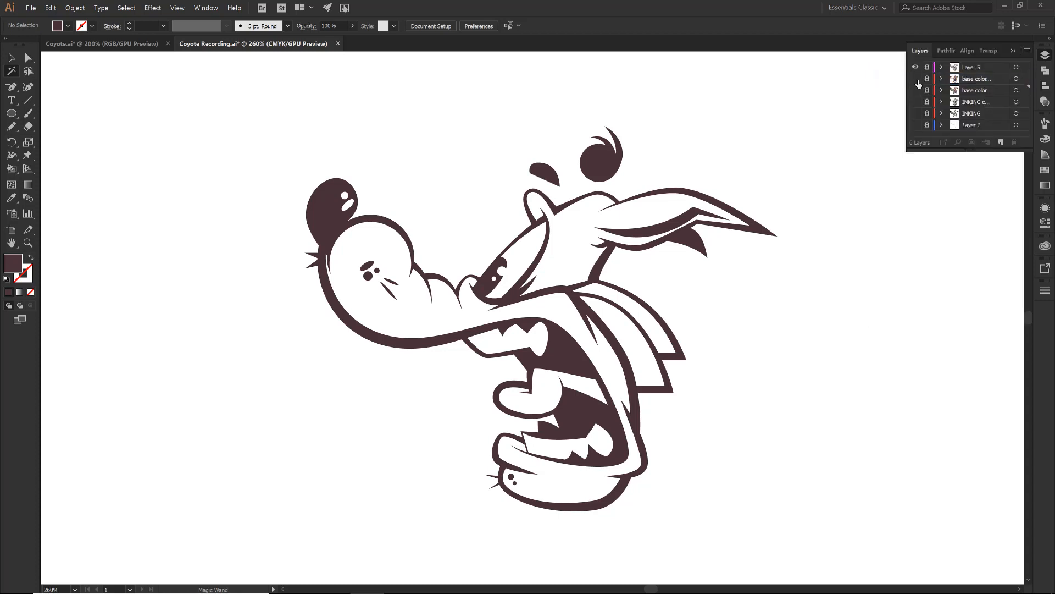
Show and unlock only the base color copy layer, and delete all its dark brown line art
{"action": "left_click", "coordinate": [917, 80], "text": "alt"}
{"action": "left_click", "coordinate": [917, 80]}
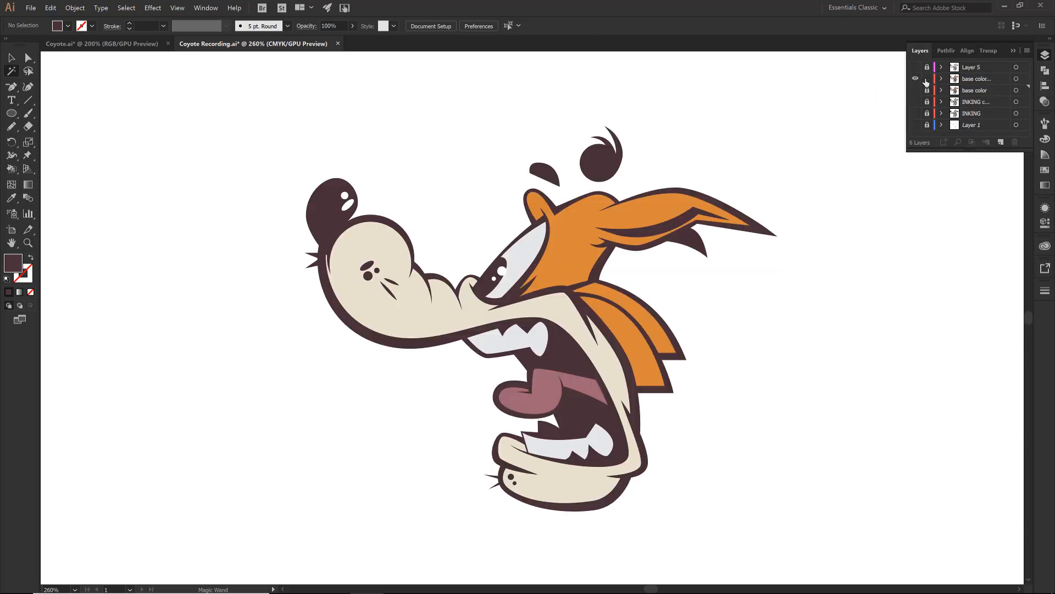
{"action": "left_click", "coordinate": [927, 78]}
{"action": "key", "text": "ctrl+a"}
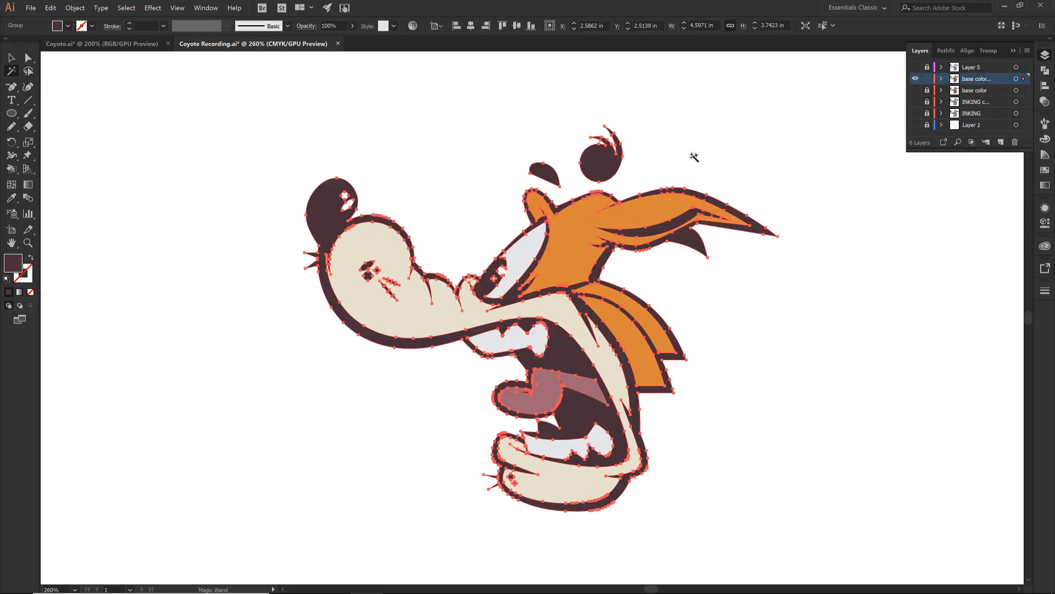
{"action": "key", "text": "Delete"}
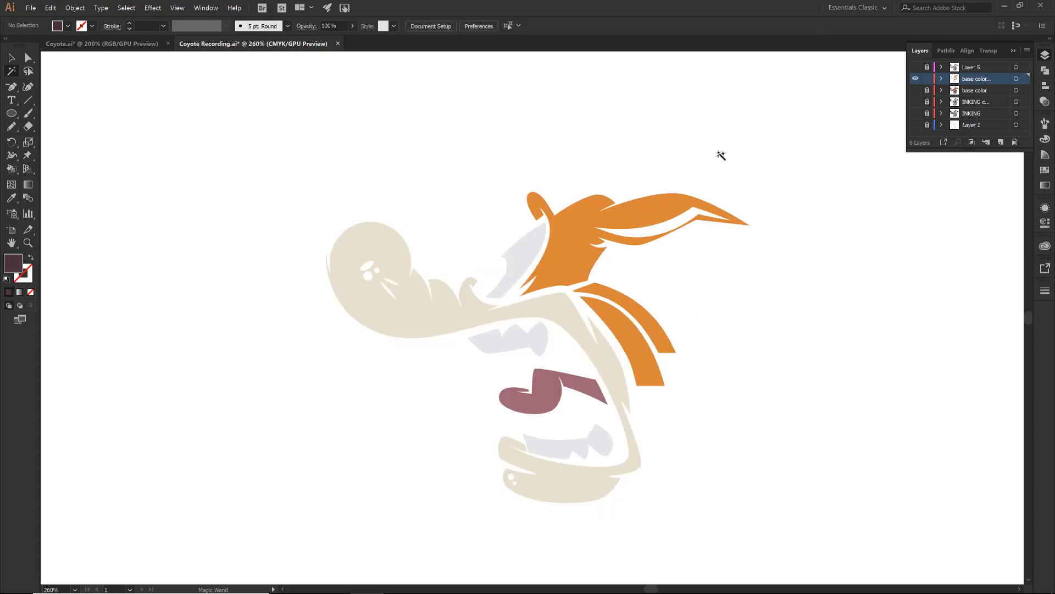
{"action": "left_click", "coordinate": [916, 67]}
{"action": "left_click", "coordinate": [915, 67]}
{"action": "left_click", "coordinate": [346, 267]}
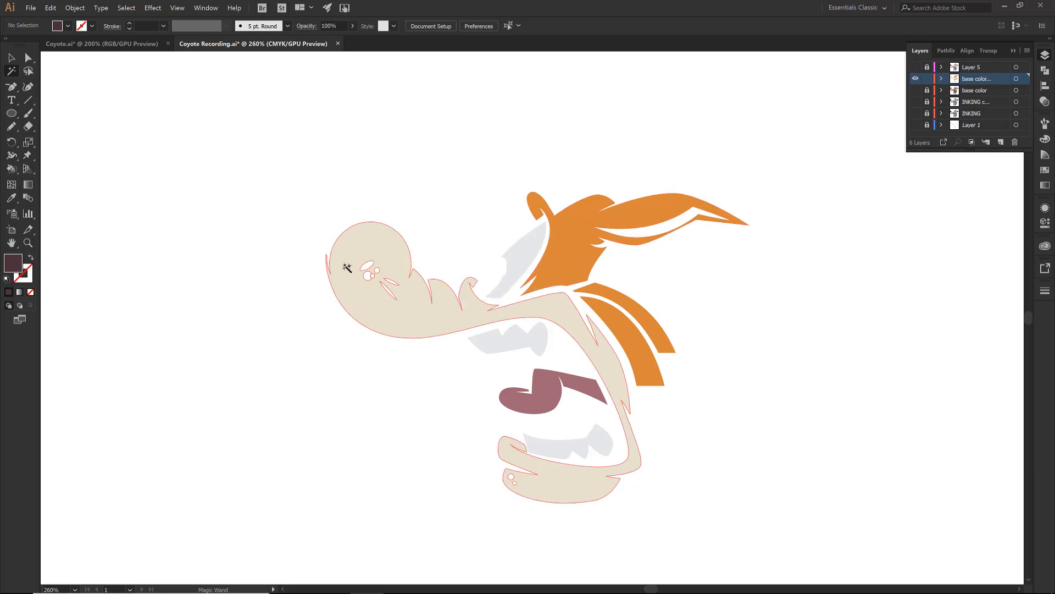
{"action": "left_click", "coordinate": [471, 324]}
{"action": "key", "text": "ctrl+shift+a"}
Duplicate the base color copy layer and lock the lower of the two copies
{"action": "left_click", "coordinate": [1027, 51]}
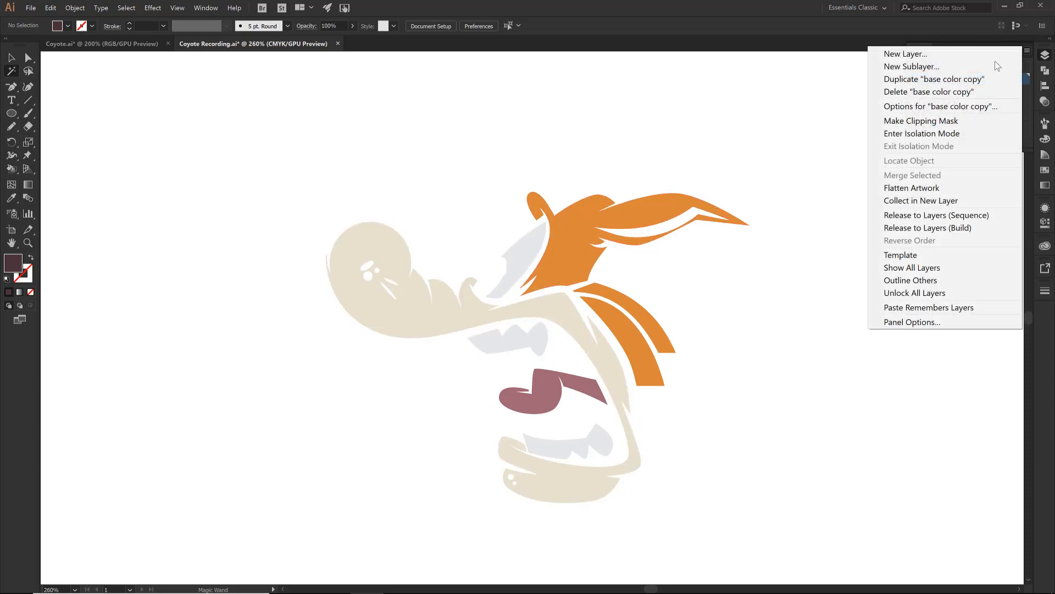
{"action": "left_click", "coordinate": [941, 76]}
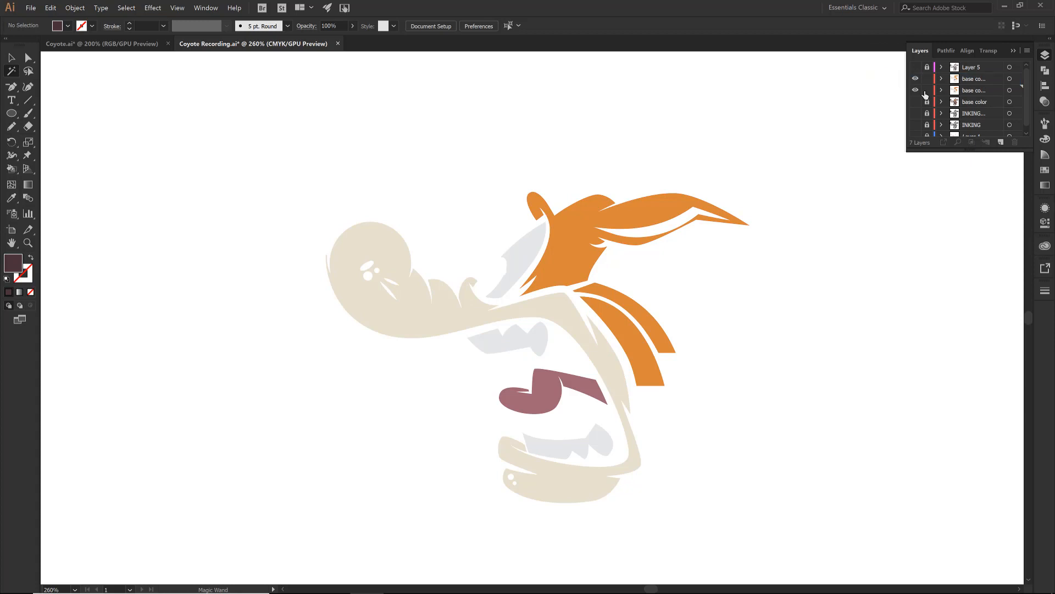
{"action": "left_click", "coordinate": [927, 92]}
Rename the upper duplicate layer as high/shad and make Layer 5 visible
{"action": "double_click", "coordinate": [970, 78]}
{"action": "type", "text": "high"}
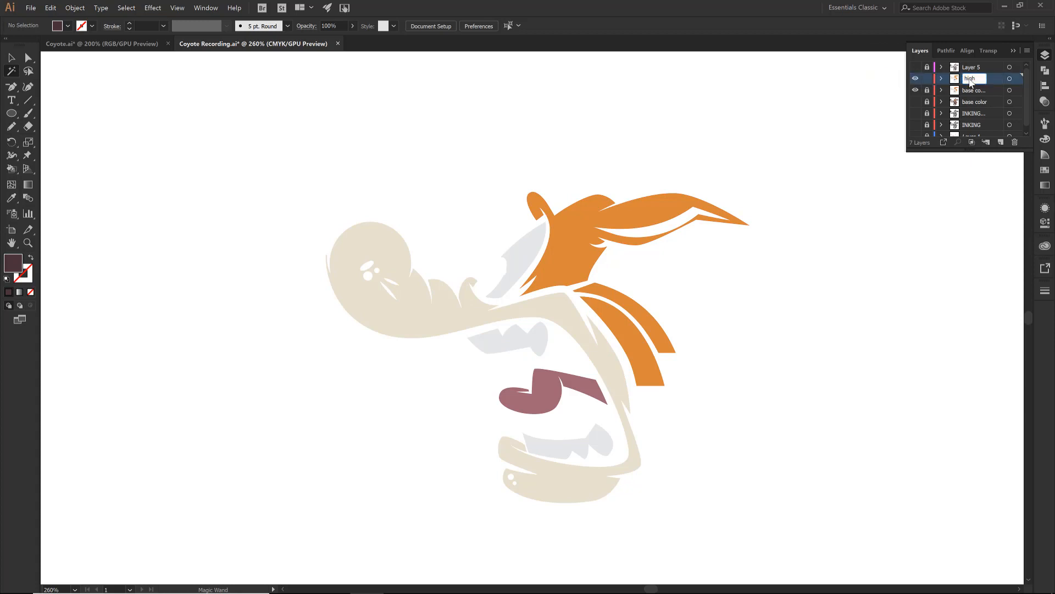
{"action": "type", "text": "/shad"}
{"action": "key", "text": "Return"}
{"action": "left_click", "coordinate": [915, 67]}
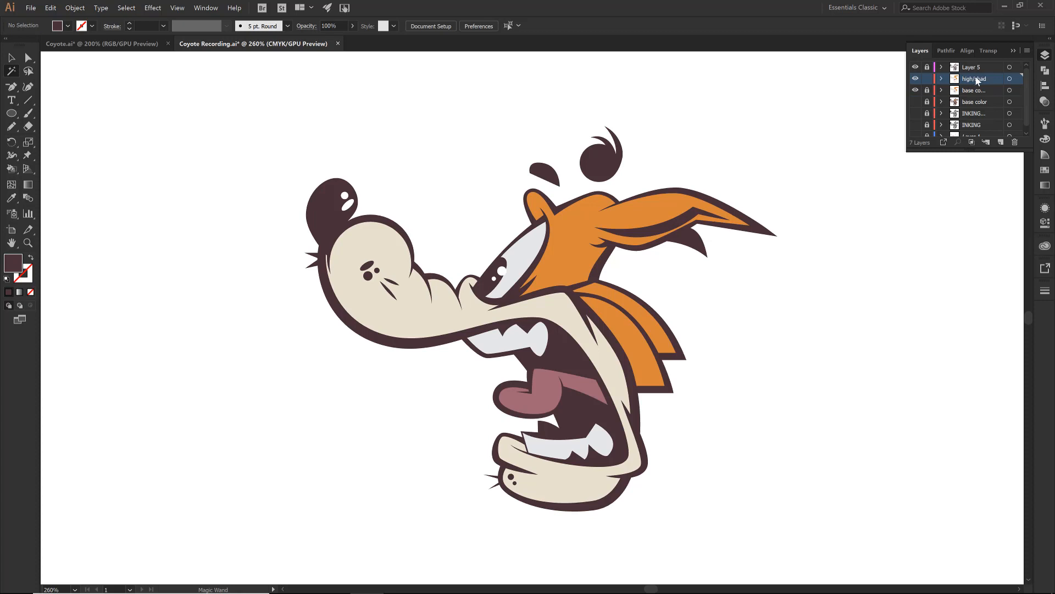
{"action": "key", "text": "F7"}
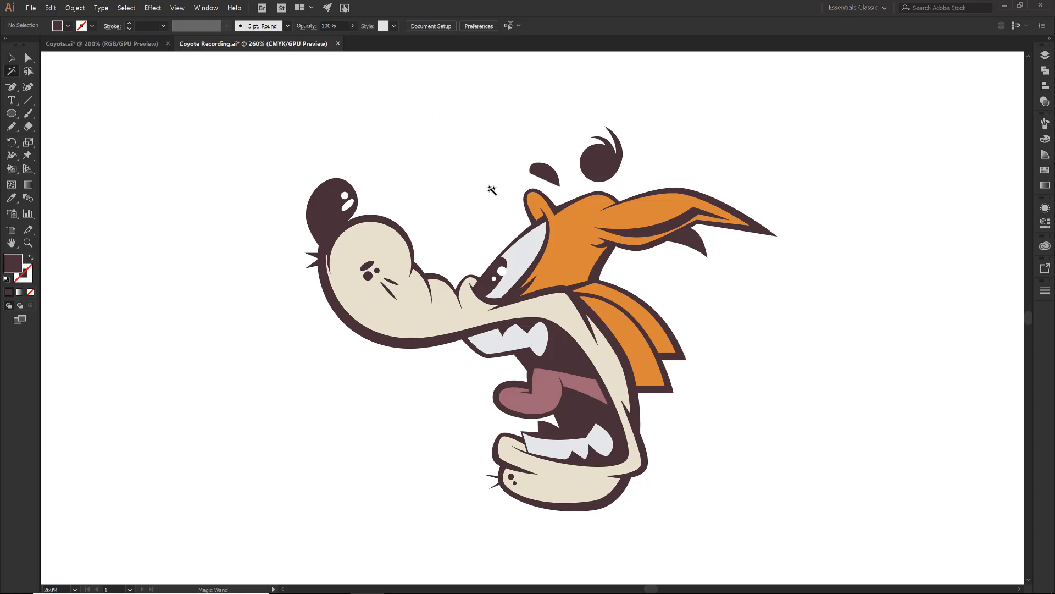
Cut thin highlight slivers off the upper edges of the cream muzzle's four bumps with the Knife, and deselect
{"action": "key", "text": "z"}
{"action": "left_click_drag", "start_coordinate": [259, 87], "coordinate": [624, 302]}
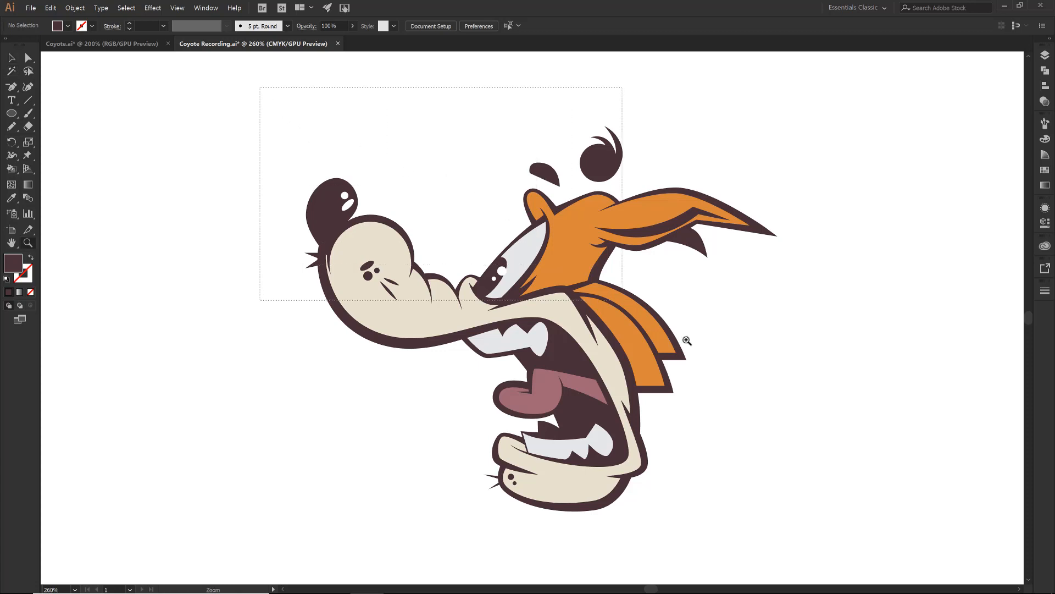
{"action": "key", "text": "v"}
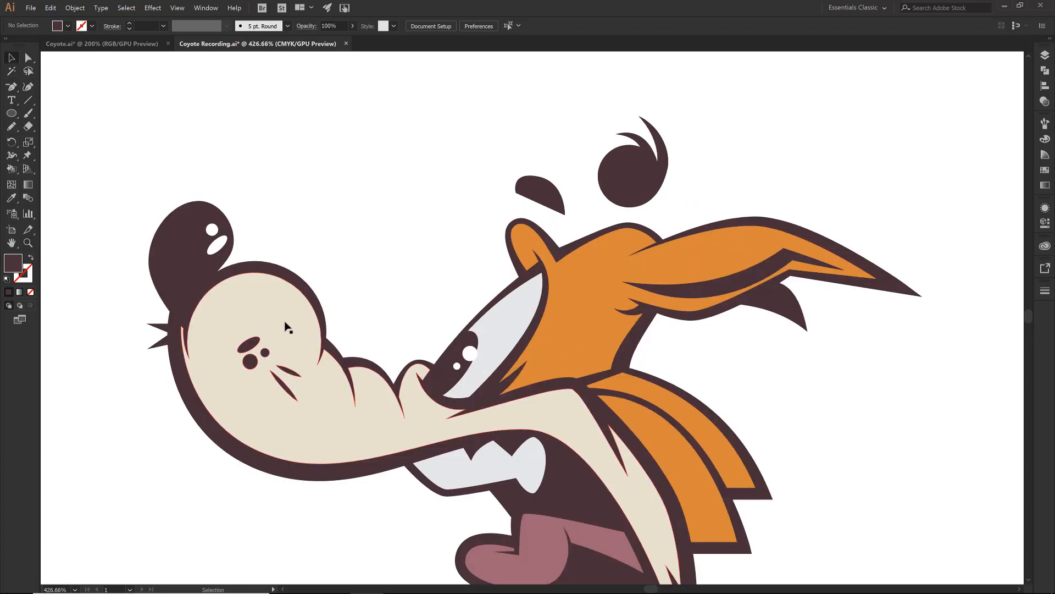
{"action": "left_click", "coordinate": [292, 324]}
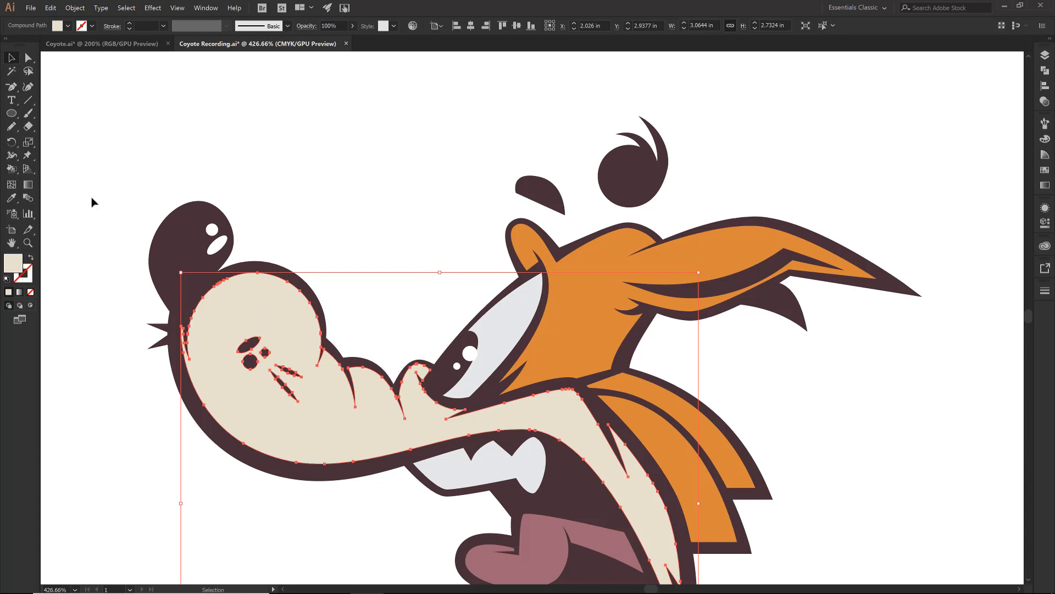
{"action": "left_click", "coordinate": [28, 128]}
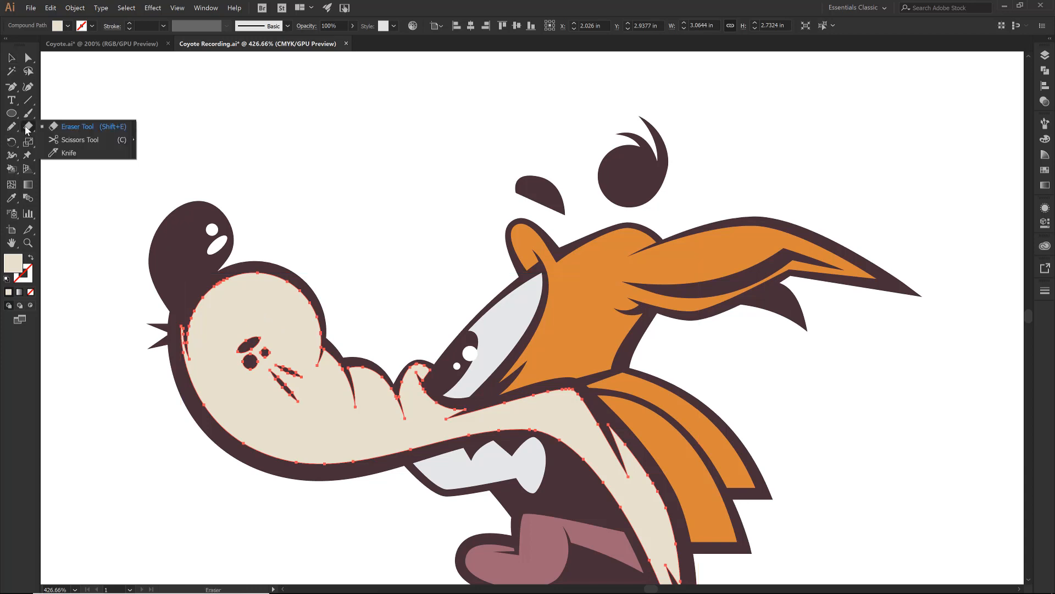
{"action": "left_click", "coordinate": [58, 153]}
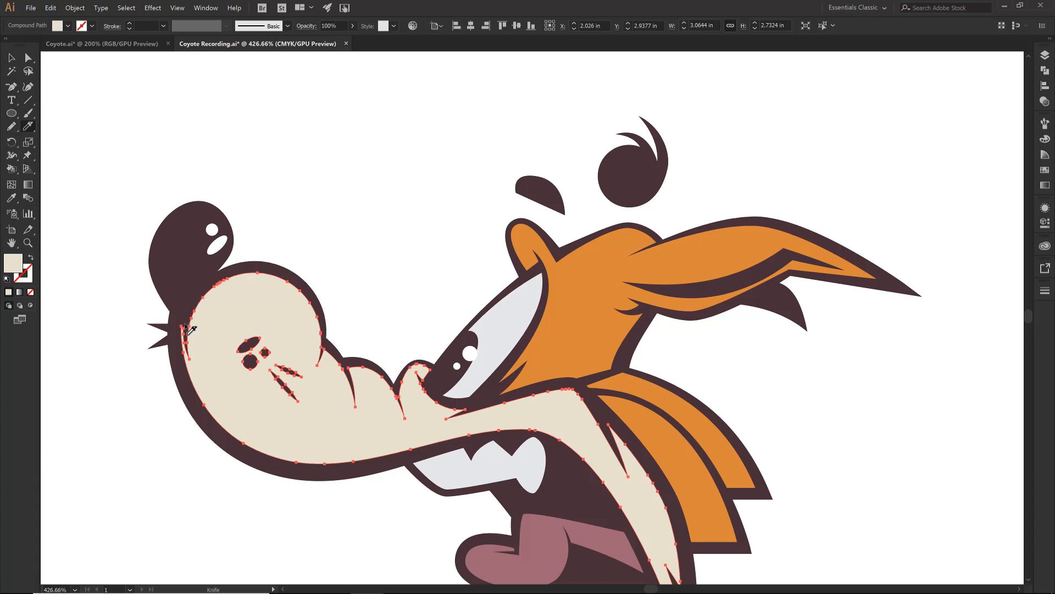
{"action": "mouse_move", "coordinate": [186, 325]}
{"action": "left_mouse_down"}
{"action": "mouse_move", "coordinate": [245, 282]}
{"action": "mouse_move", "coordinate": [296, 290]}
{"action": "mouse_move", "coordinate": [319, 270]}
{"action": "mouse_move", "coordinate": [355, 332]}
{"action": "mouse_move", "coordinate": [338, 359]}
{"action": "mouse_move", "coordinate": [378, 371]}
{"action": "mouse_move", "coordinate": [411, 434]}
{"action": "left_mouse_up"}
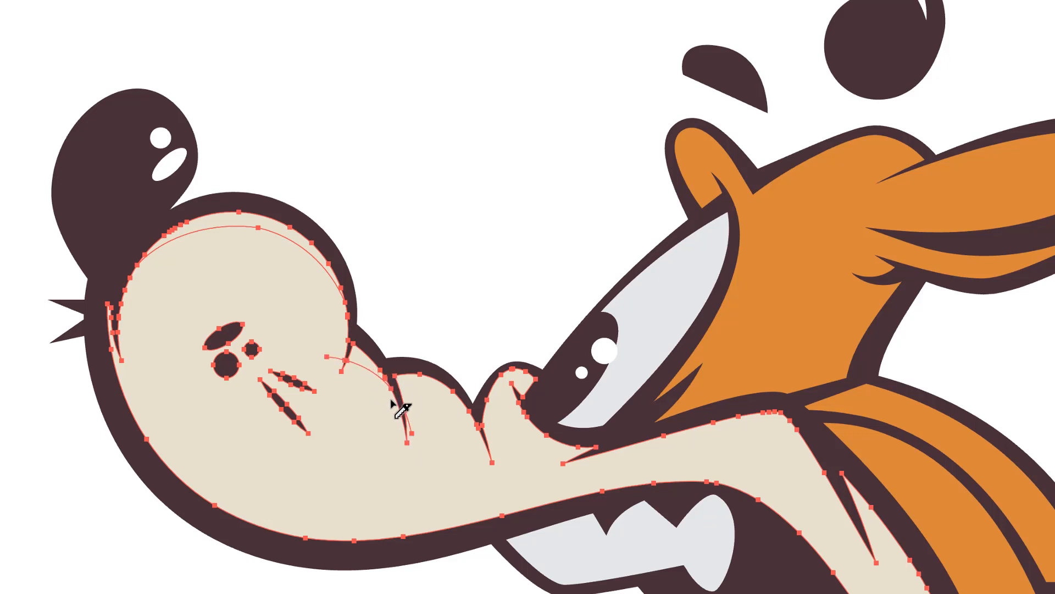
{"action": "mouse_move", "coordinate": [393, 396]}
{"action": "left_mouse_down"}
{"action": "mouse_move", "coordinate": [463, 416]}
{"action": "mouse_move", "coordinate": [490, 448]}
{"action": "mouse_move", "coordinate": [500, 483]}
{"action": "left_mouse_up"}
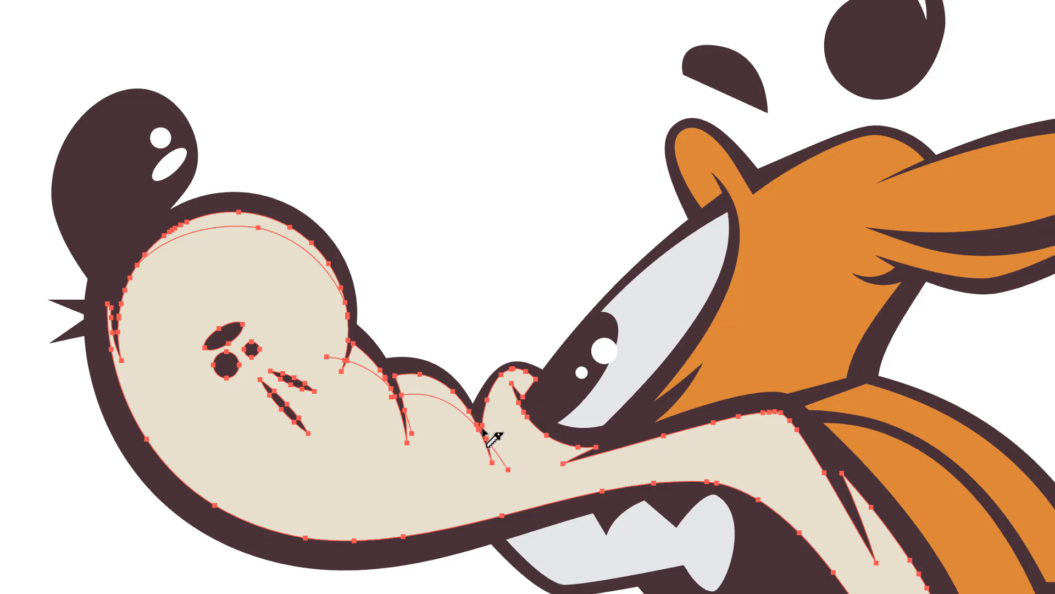
{"action": "mouse_move", "coordinate": [483, 448]}
{"action": "left_mouse_down"}
{"action": "mouse_move", "coordinate": [502, 389]}
{"action": "mouse_move", "coordinate": [547, 409]}
{"action": "mouse_move", "coordinate": [535, 411]}
{"action": "mouse_move", "coordinate": [552, 430]}
{"action": "left_mouse_up"}
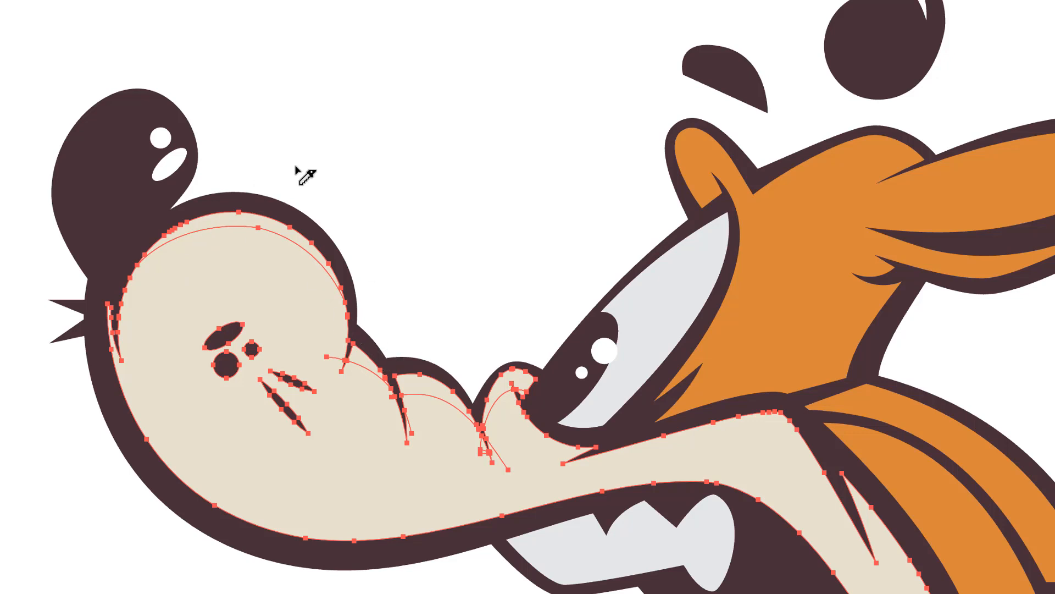
{"action": "key", "text": "v"}
{"action": "left_click", "coordinate": [303, 111]}
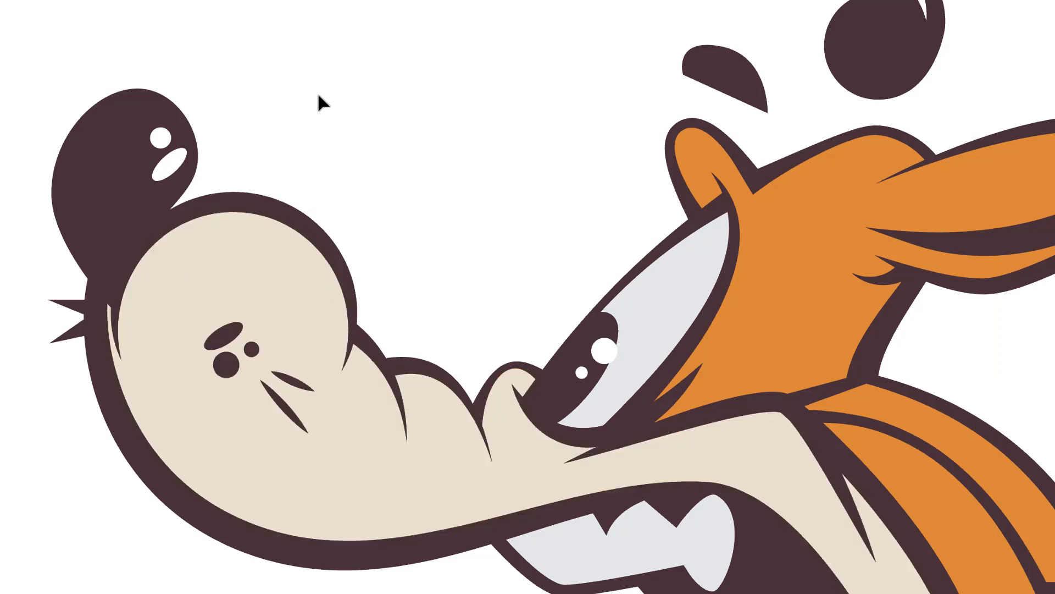
Select the four cut slivers along the muzzle's upper edge, recolour them pale cream and deselect
{"action": "left_click", "coordinate": [253, 228]}
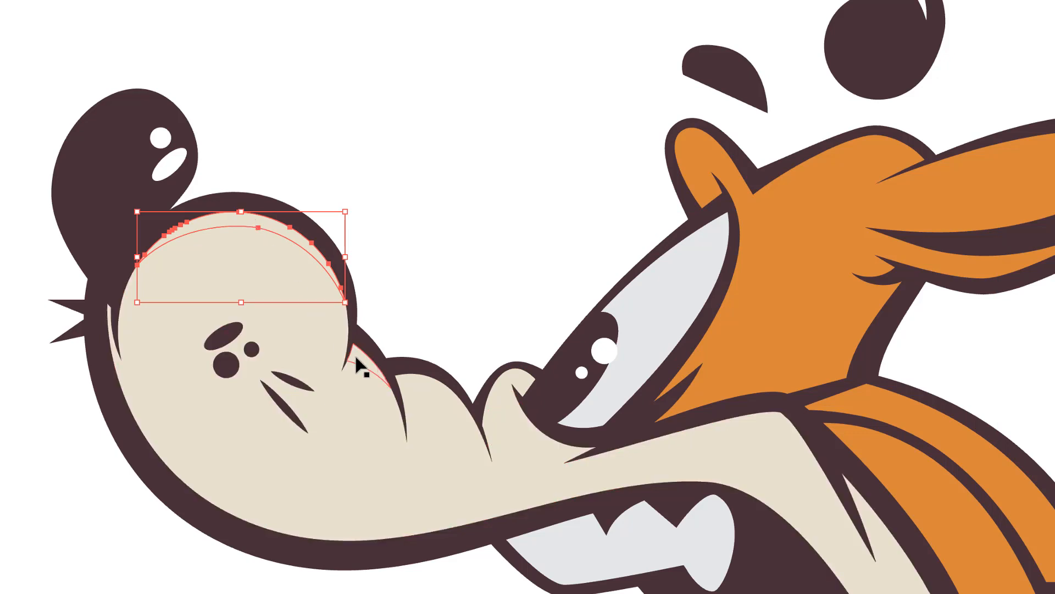
{"action": "left_click", "coordinate": [356, 364], "text": "shift"}
{"action": "left_click", "coordinate": [417, 378], "text": "shift"}
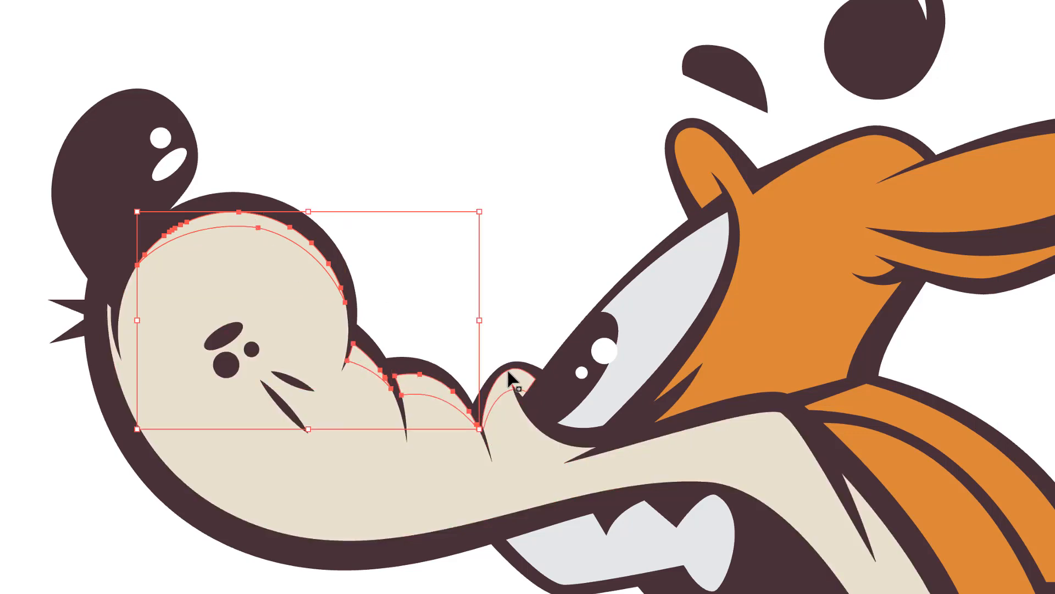
{"action": "left_click", "coordinate": [511, 374], "text": "shift"}
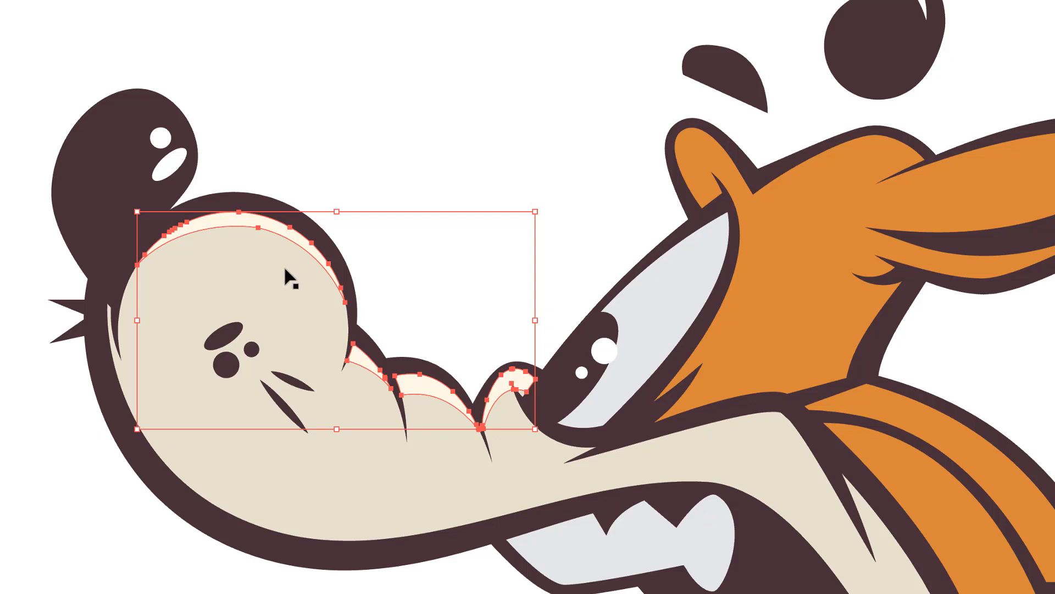
{"action": "left_click", "coordinate": [119, 503]}
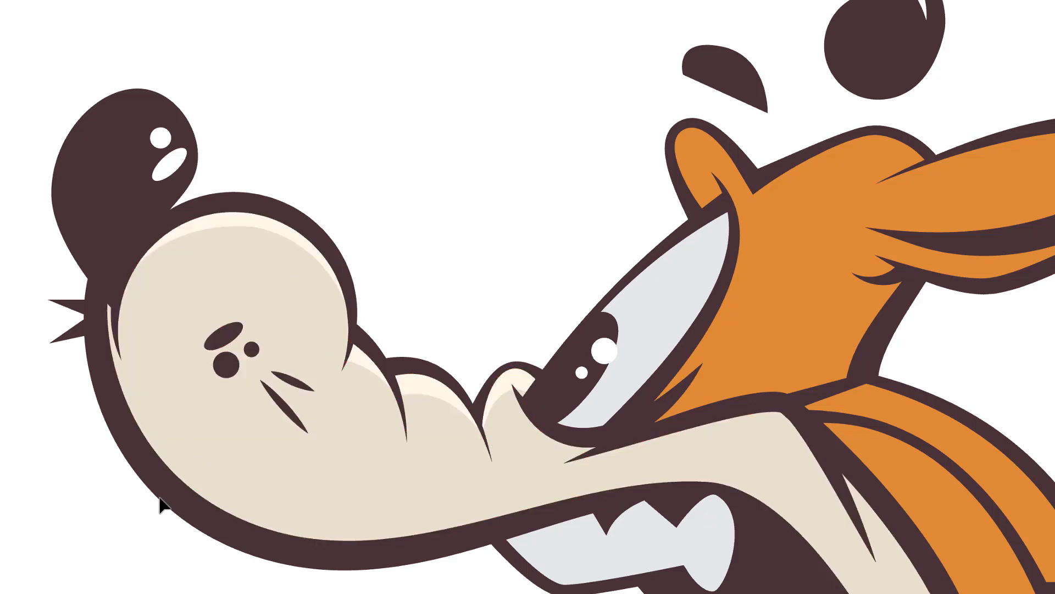
Clean the leftover knife cut lines out of the main cream muzzle shape with Pathfinder, and deselect it
{"action": "left_click", "coordinate": [273, 464]}
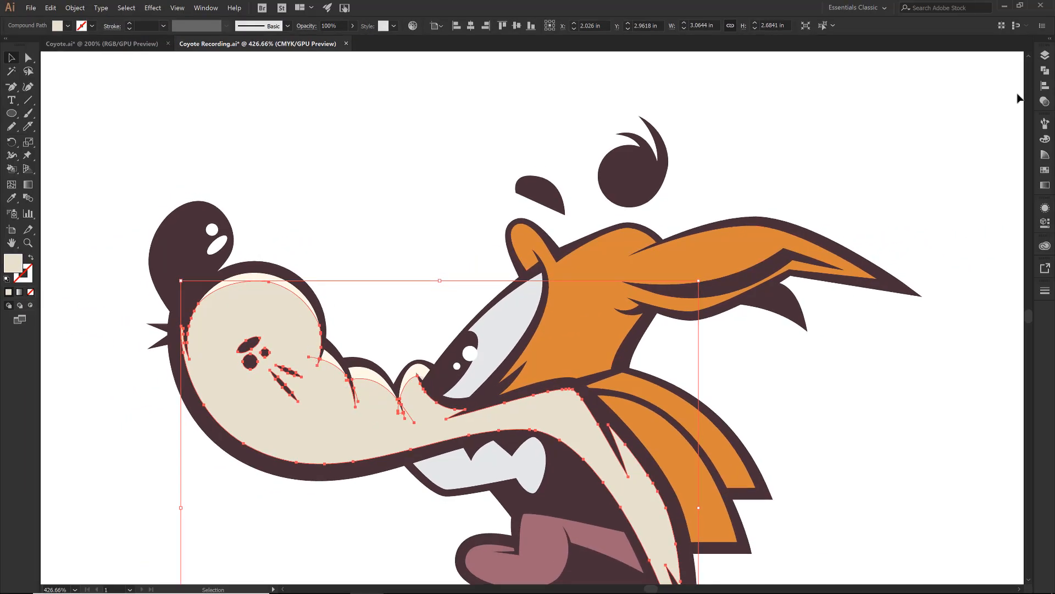
{"action": "left_click", "coordinate": [1044, 72]}
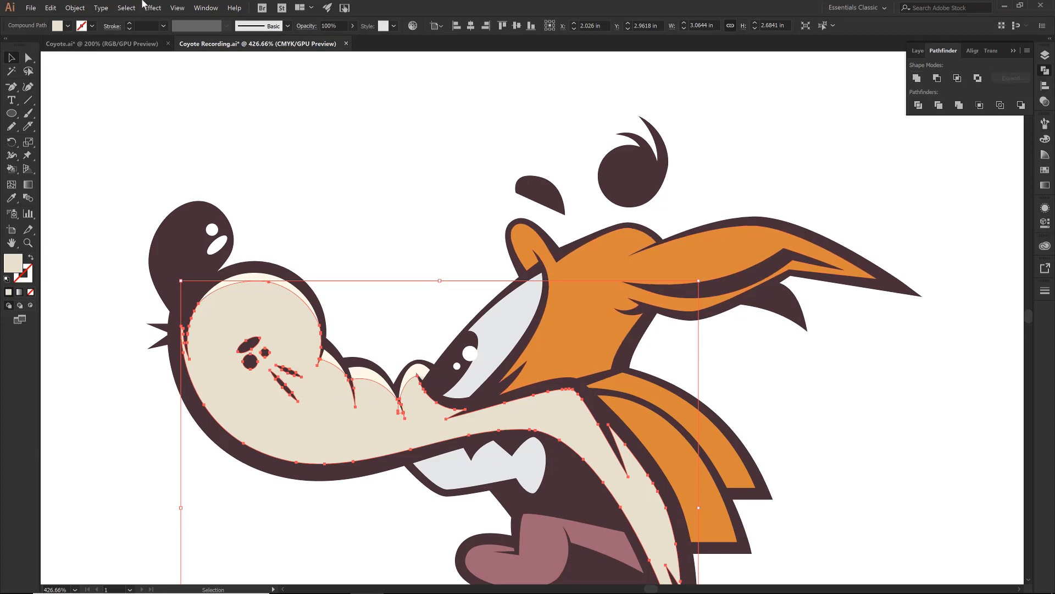
{"action": "left_click", "coordinate": [204, 8]}
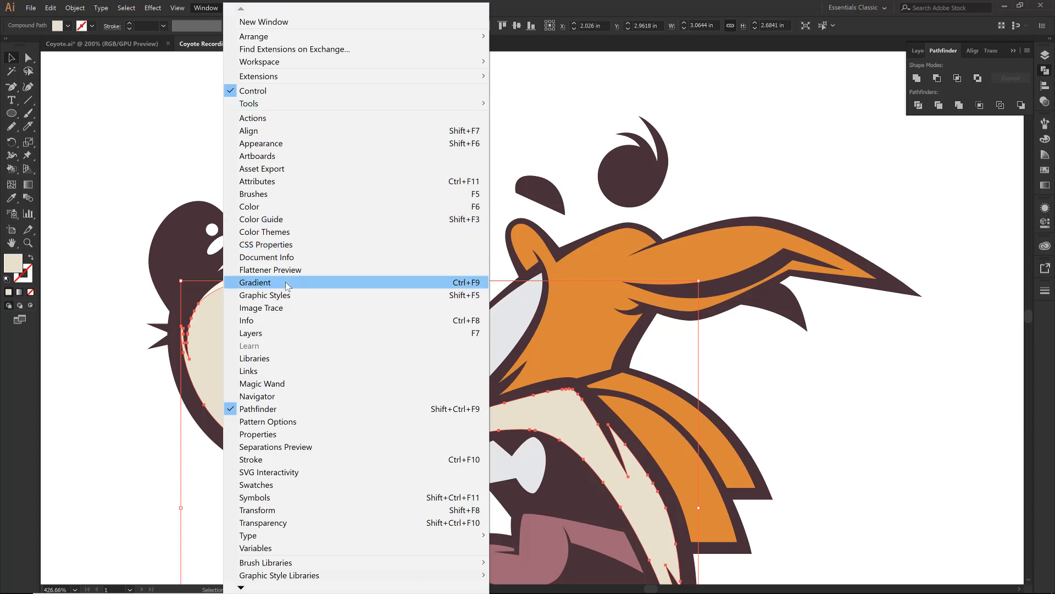
{"action": "left_click", "coordinate": [180, 177]}
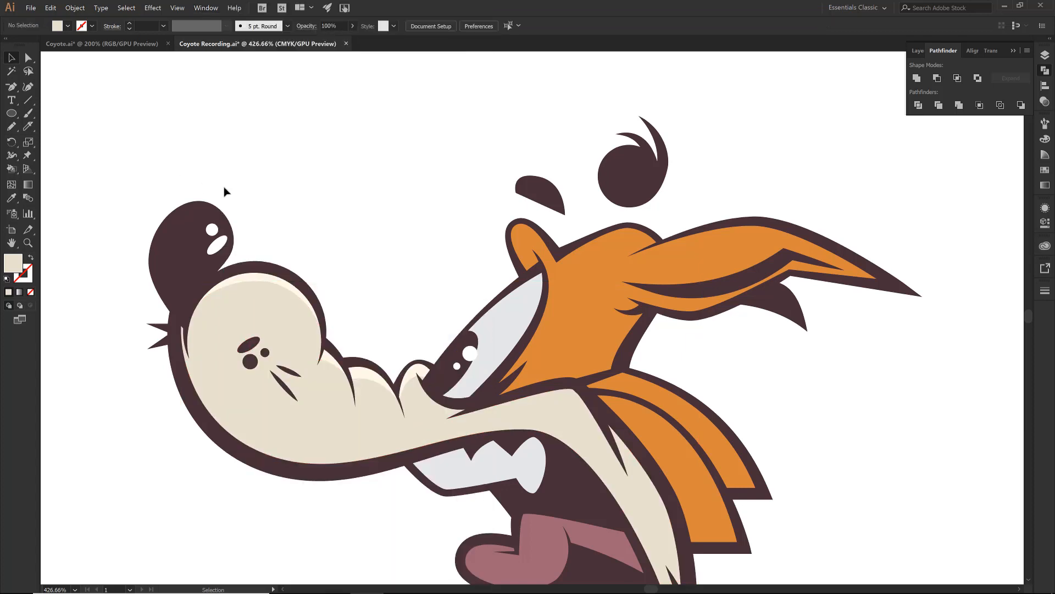
Cut highlight areas off the tops of the orange head shape's brow bump and forehead bump with the Knife, and deselect
{"action": "left_click", "coordinate": [530, 241]}
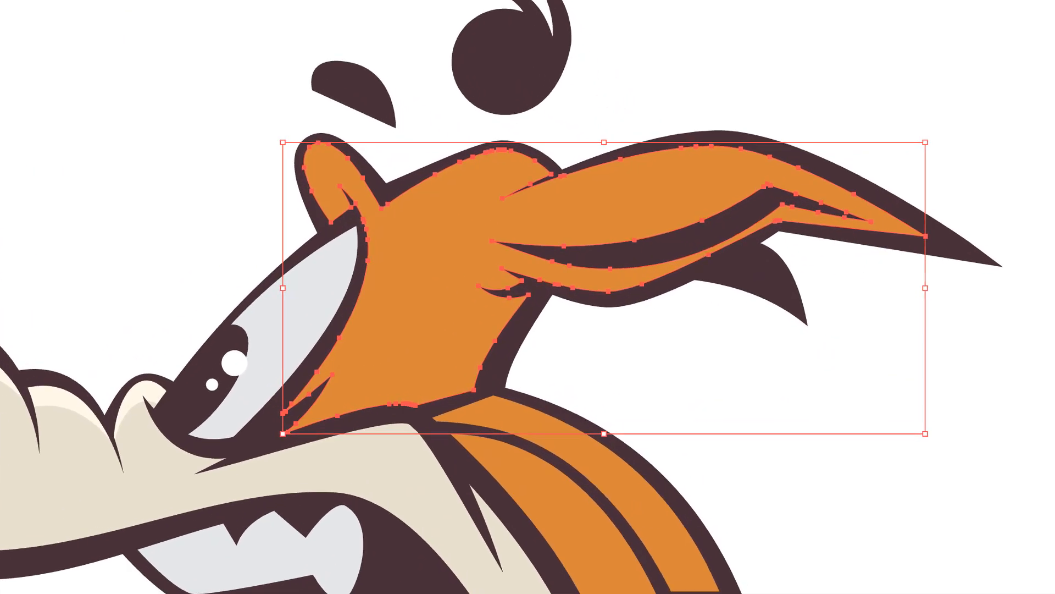
{"action": "left_click", "coordinate": [28, 127]}
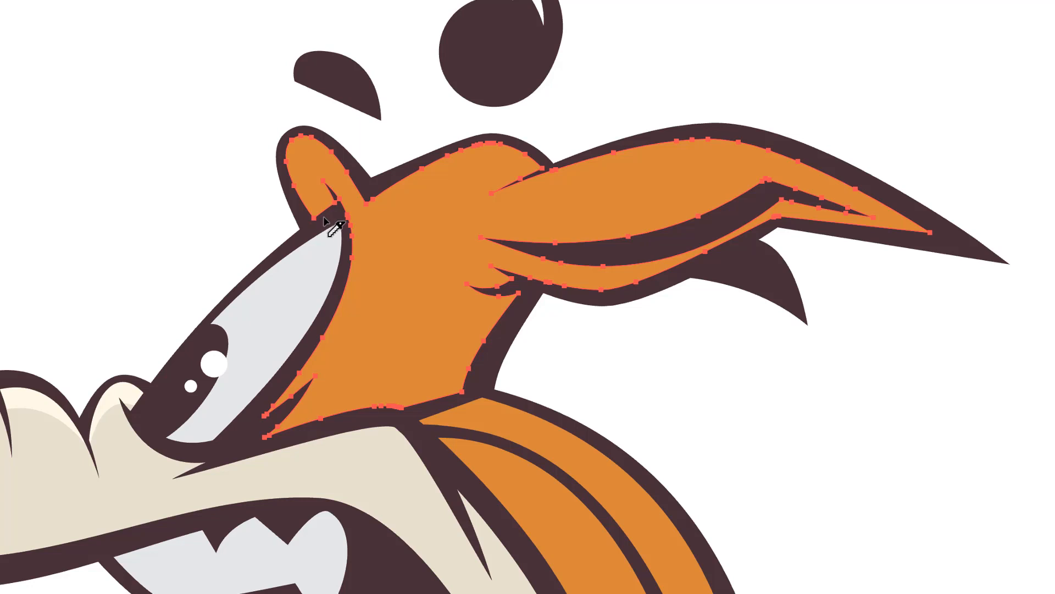
{"action": "mouse_move", "coordinate": [301, 207]}
{"action": "left_mouse_down"}
{"action": "mouse_move", "coordinate": [305, 158]}
{"action": "mouse_move", "coordinate": [342, 148]}
{"action": "left_mouse_up"}
{"action": "mouse_move", "coordinate": [364, 200]}
{"action": "left_mouse_down"}
{"action": "mouse_move", "coordinate": [453, 161]}
{"action": "mouse_move", "coordinate": [499, 175]}
{"action": "mouse_move", "coordinate": [512, 197]}
{"action": "left_mouse_up"}
{"action": "key", "text": "v"}
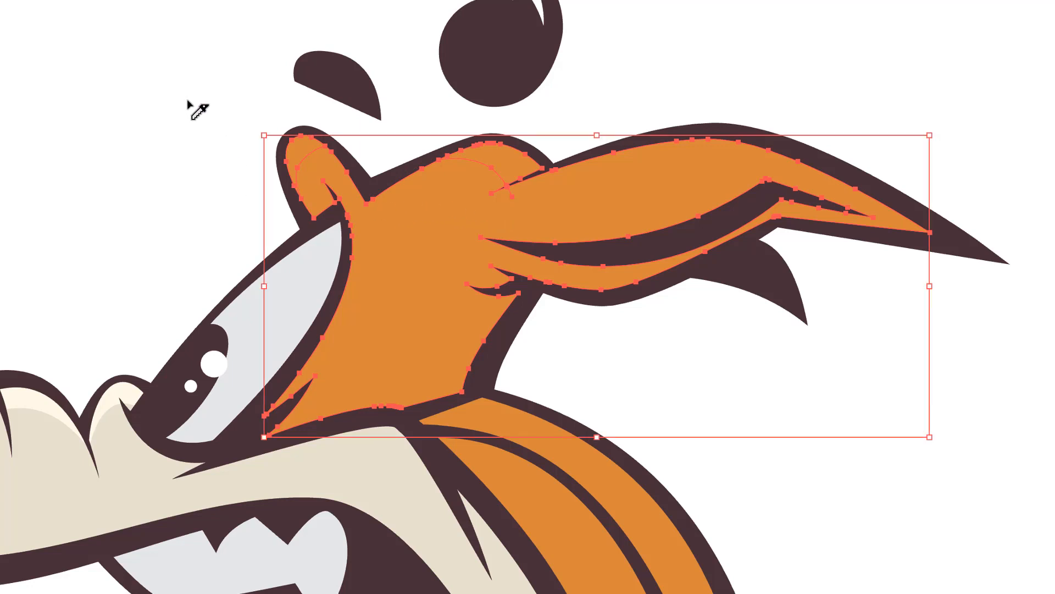
{"action": "left_click", "coordinate": [189, 106]}
Select the two cut pieces on the brow bump and forehead and recolour them light orange
{"action": "left_click", "coordinate": [298, 146]}
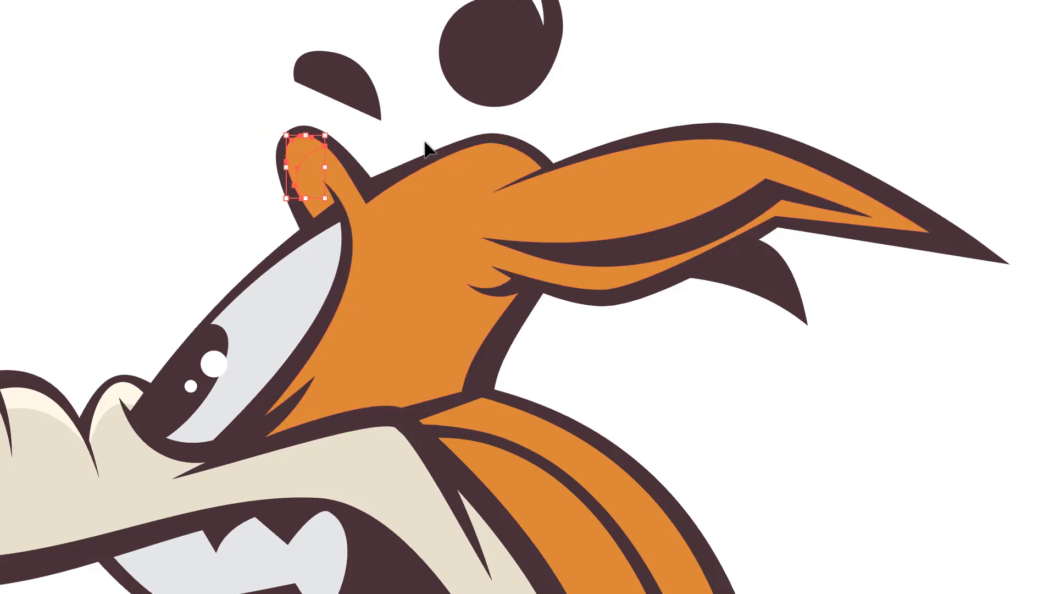
{"action": "left_click", "coordinate": [506, 160], "text": "shift"}
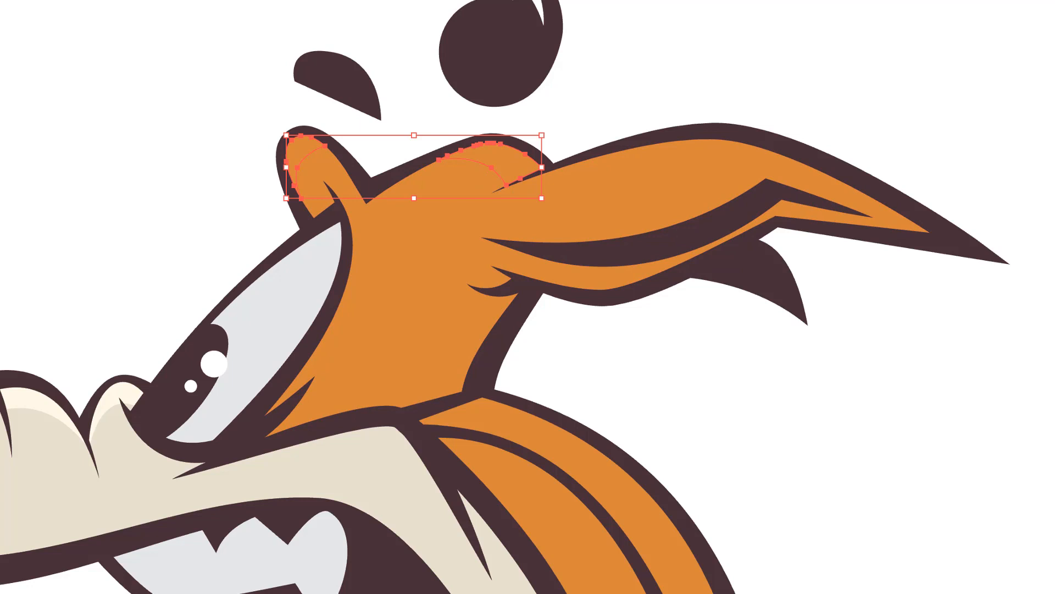
{"action": "left_click", "coordinate": [96, 80]}
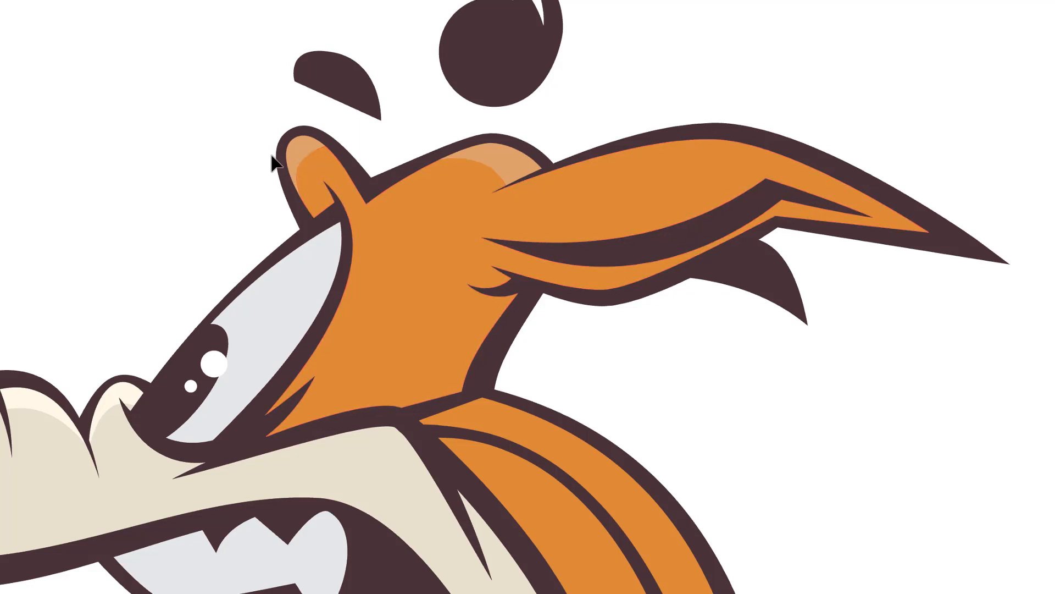
Draw a straight line from the ear's base to its tip, and move its starting anchor to the forehead highlight's lower corner
{"action": "key", "text": "z"}
{"action": "left_click", "coordinate": [608, 243]}
{"action": "left_click", "coordinate": [28, 100]}
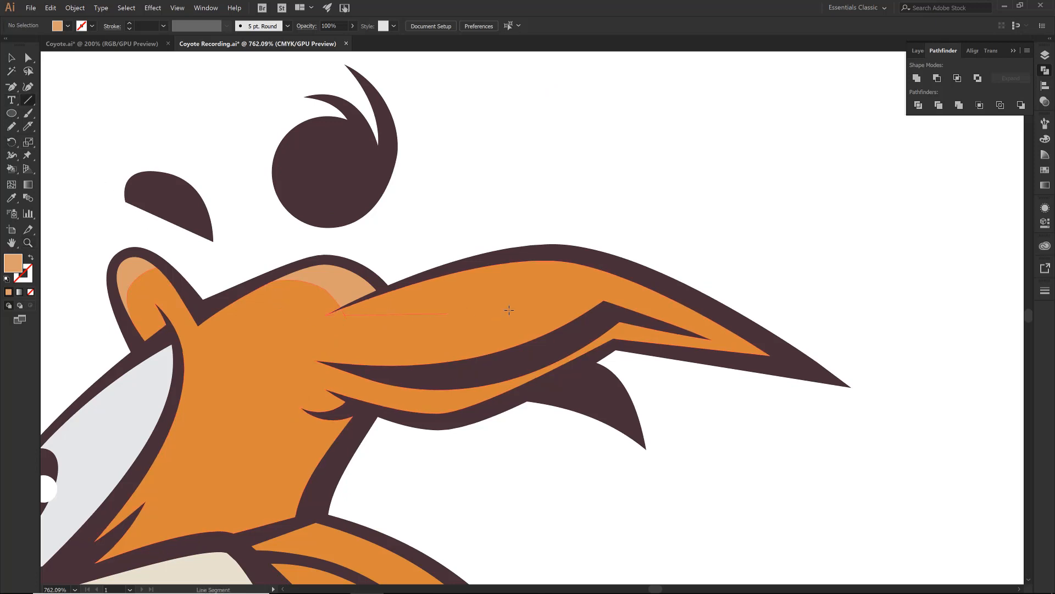
{"action": "left_click_drag", "start_coordinate": [659, 314], "coordinate": [786, 358]}
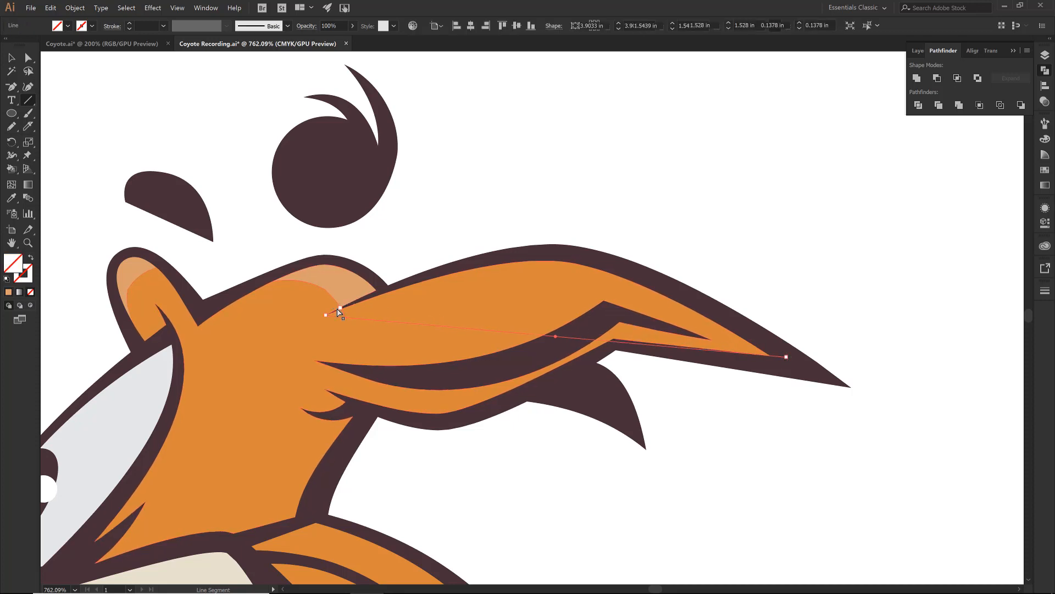
{"action": "key", "text": "a"}
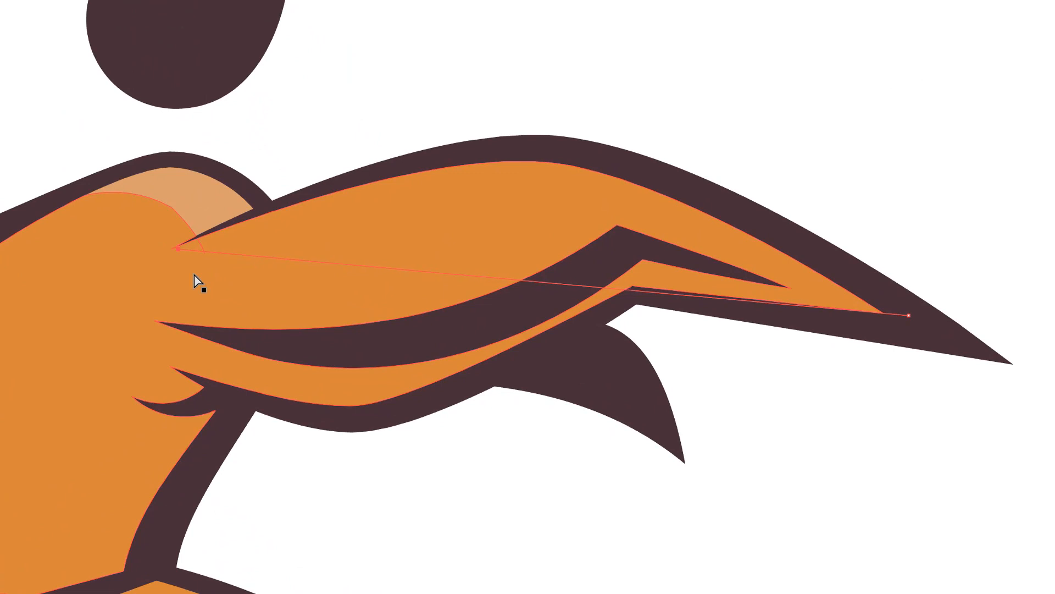
{"action": "key", "text": "Up"}
{"action": "left_click_drag", "start_coordinate": [178, 242], "coordinate": [196, 235]}
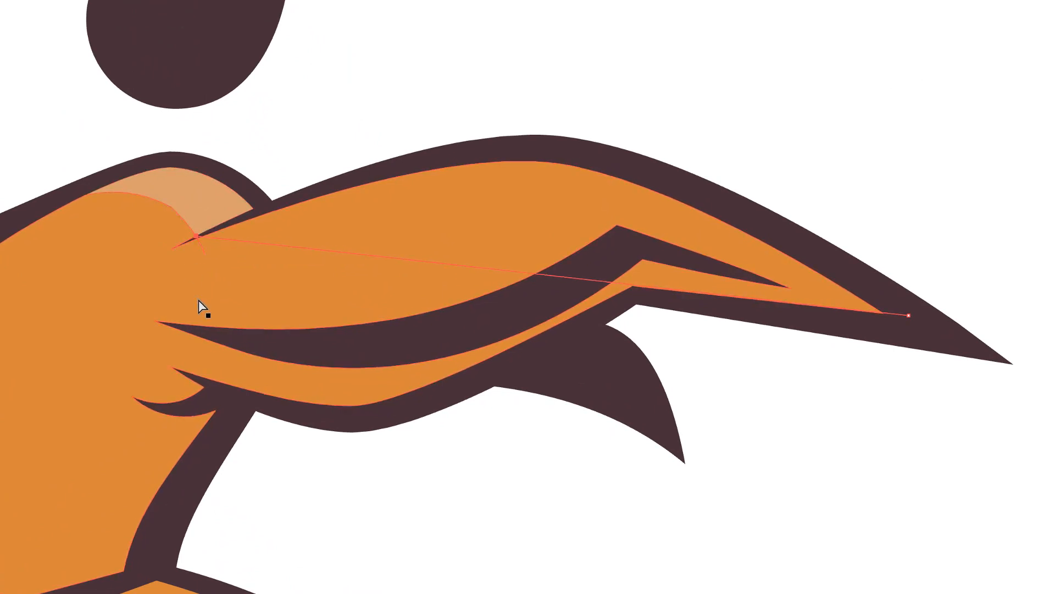
Bend the line into an arc following the ear's upper edge, adjusting its handles and the anchor near the ear tip
{"action": "left_click_drag", "start_coordinate": [481, 266], "coordinate": [523, 199]}
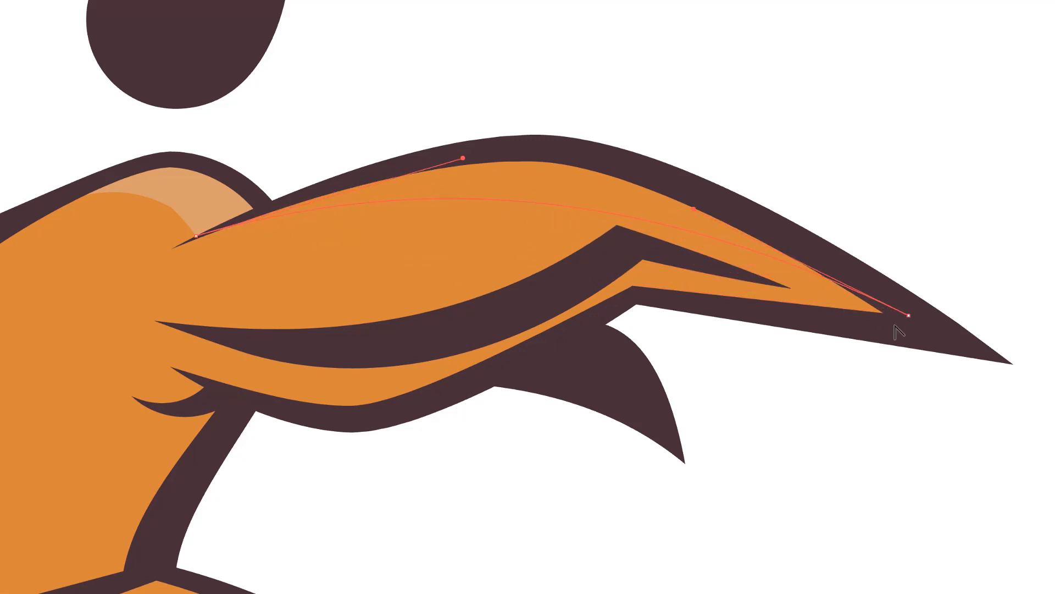
{"action": "left_click_drag", "start_coordinate": [907, 318], "coordinate": [861, 321]}
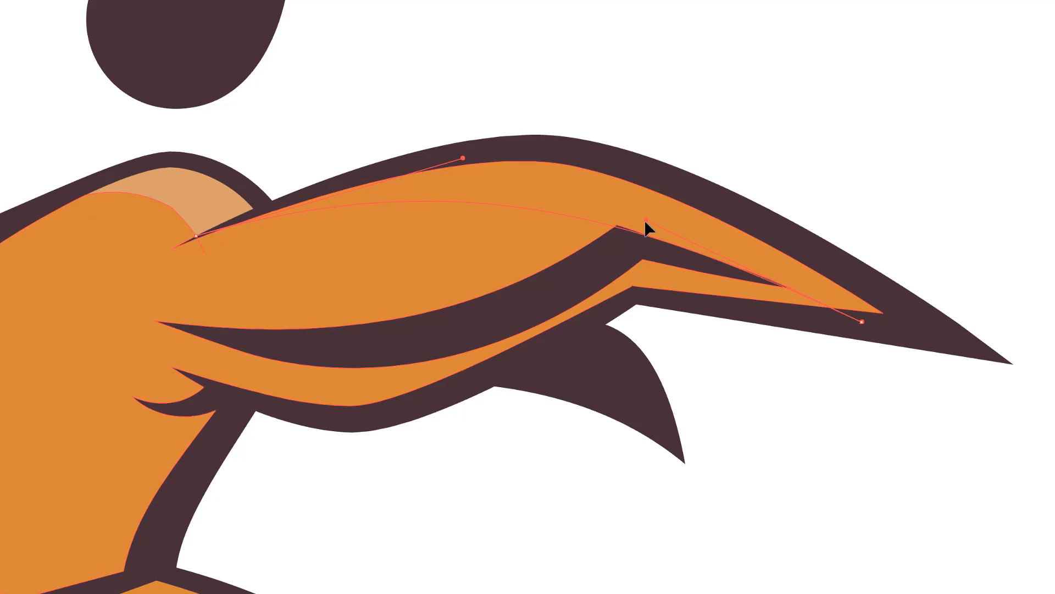
{"action": "left_click_drag", "start_coordinate": [646, 220], "coordinate": [643, 223]}
{"action": "left_click_drag", "start_coordinate": [463, 158], "coordinate": [479, 149]}
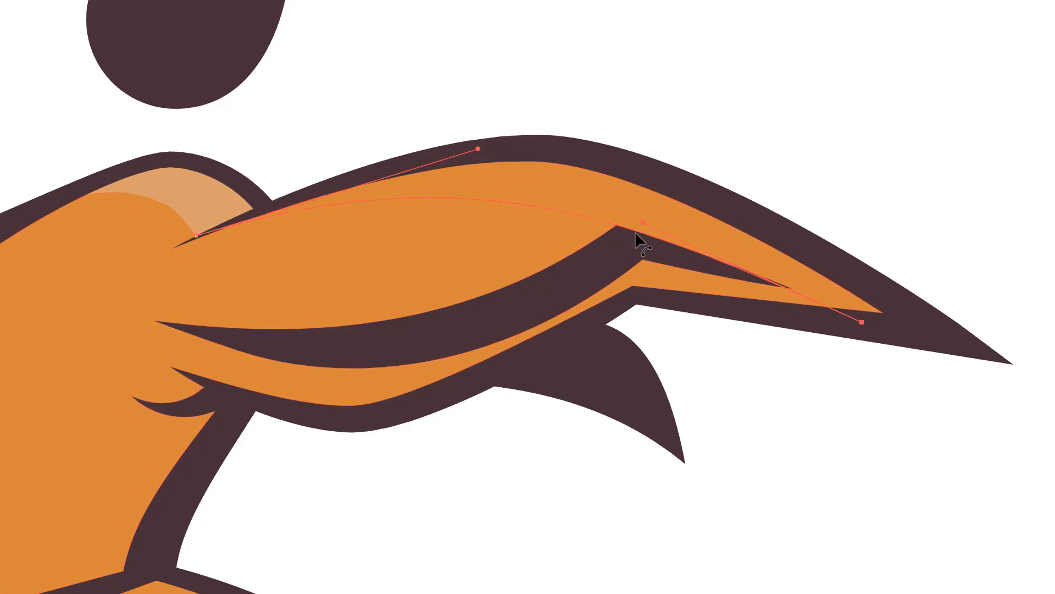
{"action": "left_click_drag", "start_coordinate": [632, 229], "coordinate": [652, 236]}
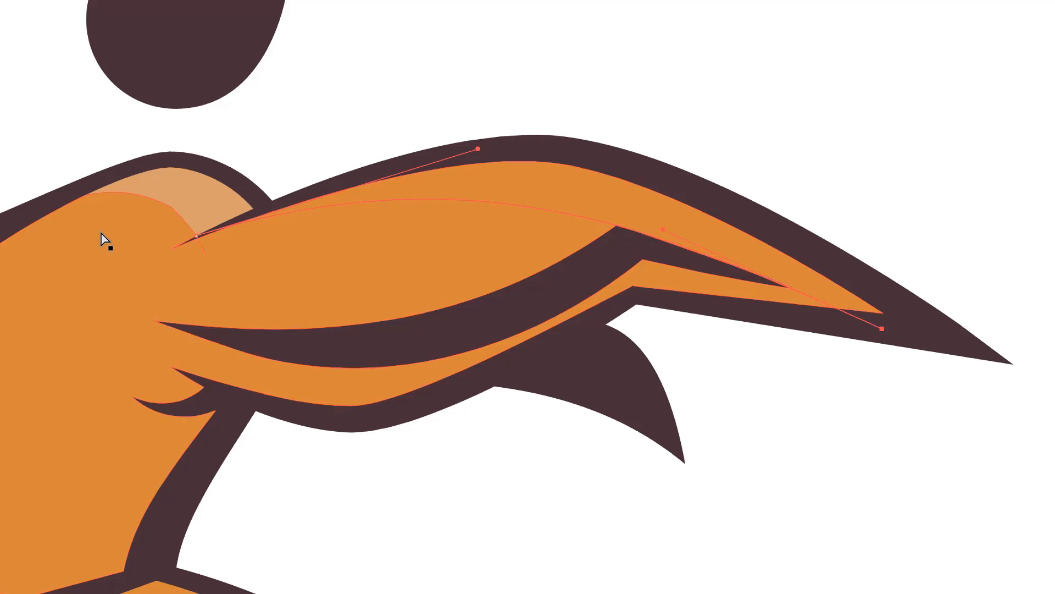
Divide the orange head shape along the ear arc with Pathfinder, ungroup the pieces and deselect
{"action": "key", "text": "v"}
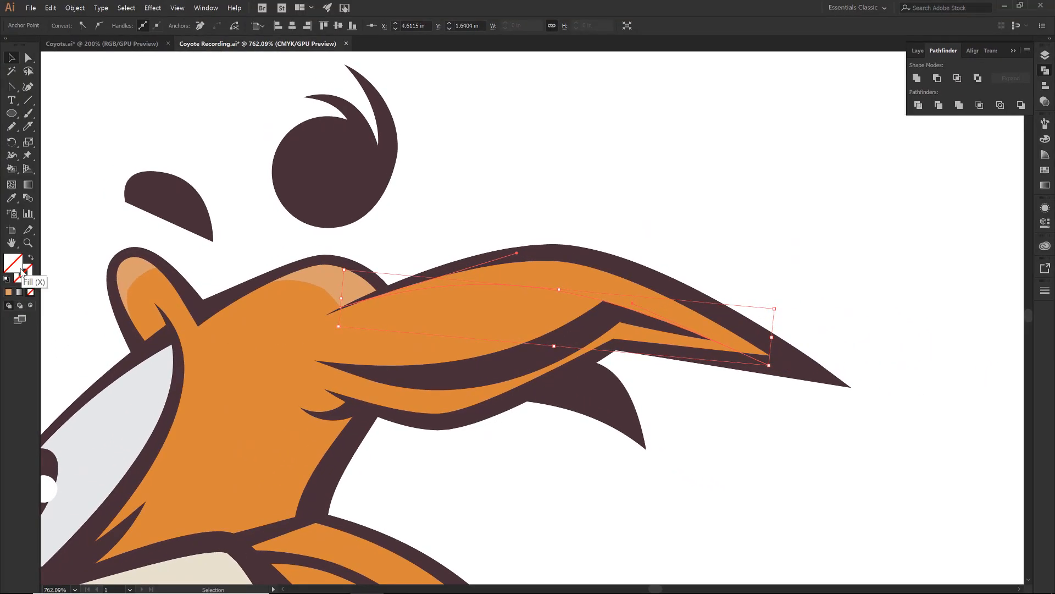
{"action": "left_click", "coordinate": [386, 348], "text": "shift"}
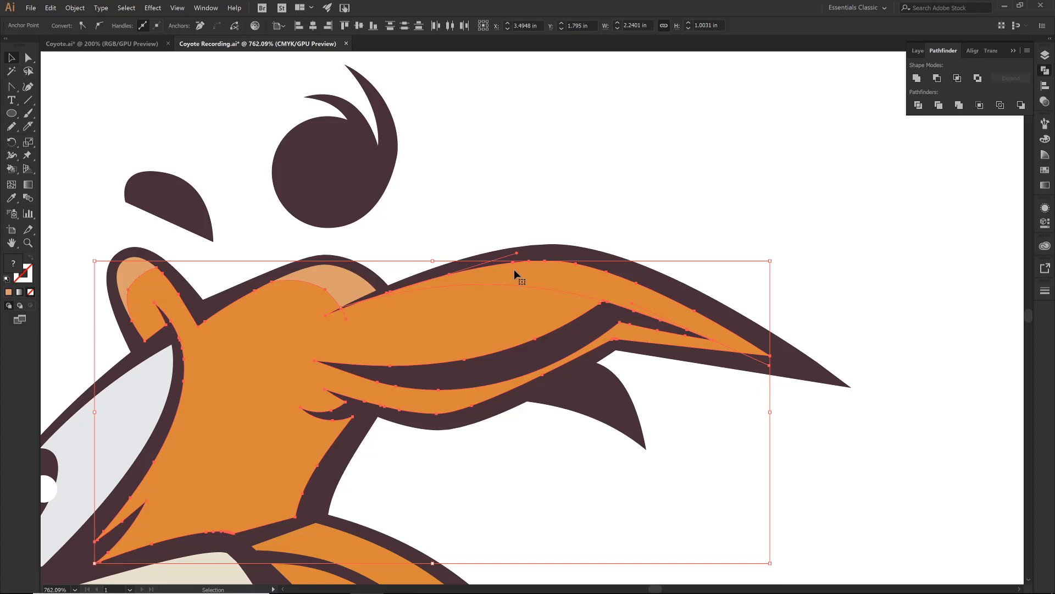
{"action": "left_click", "coordinate": [922, 109]}
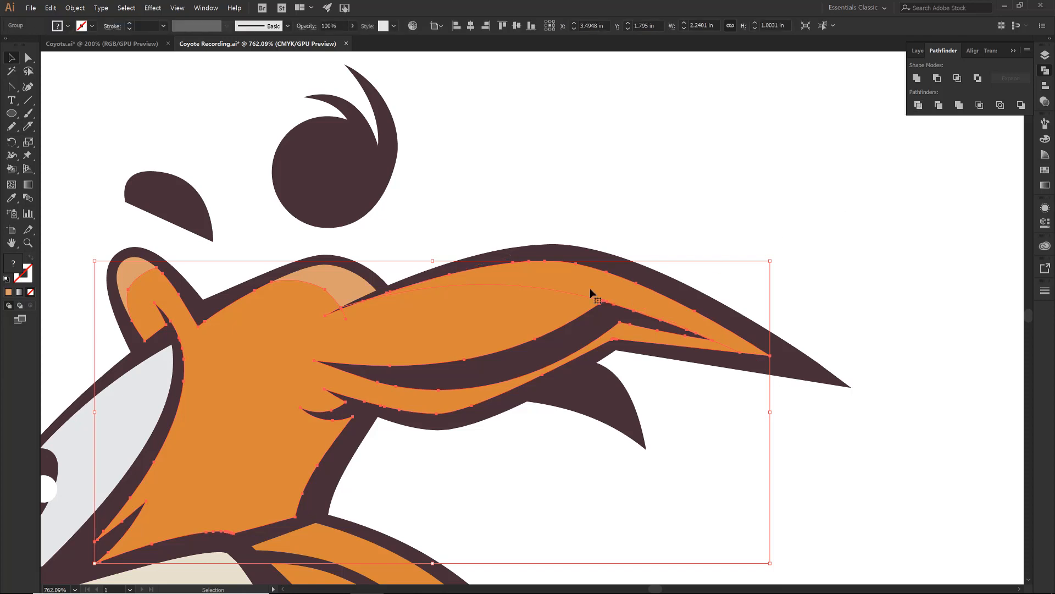
{"action": "right_click", "coordinate": [572, 282]}
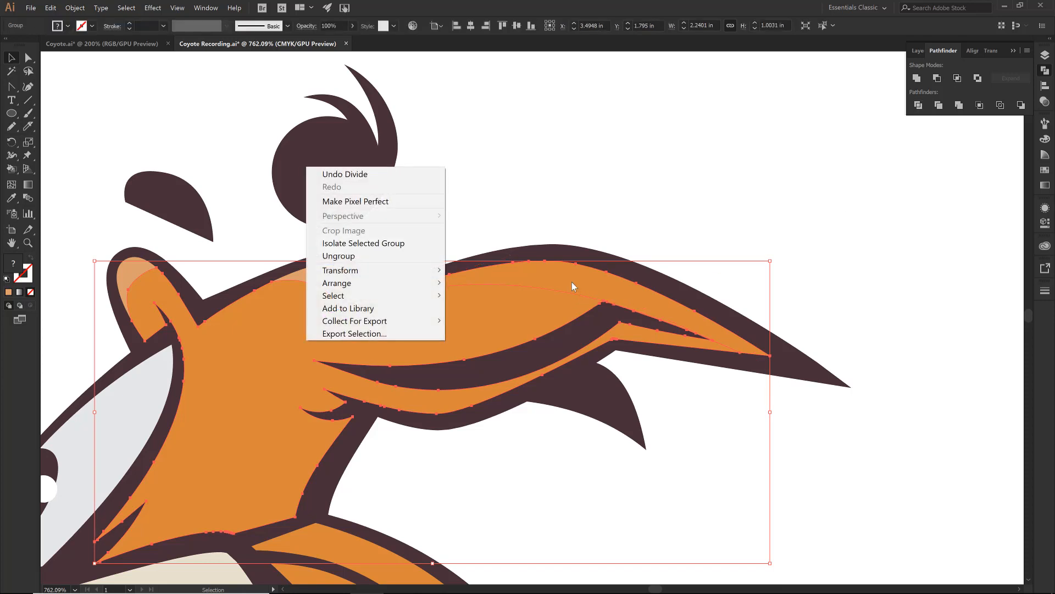
{"action": "left_click", "coordinate": [361, 256]}
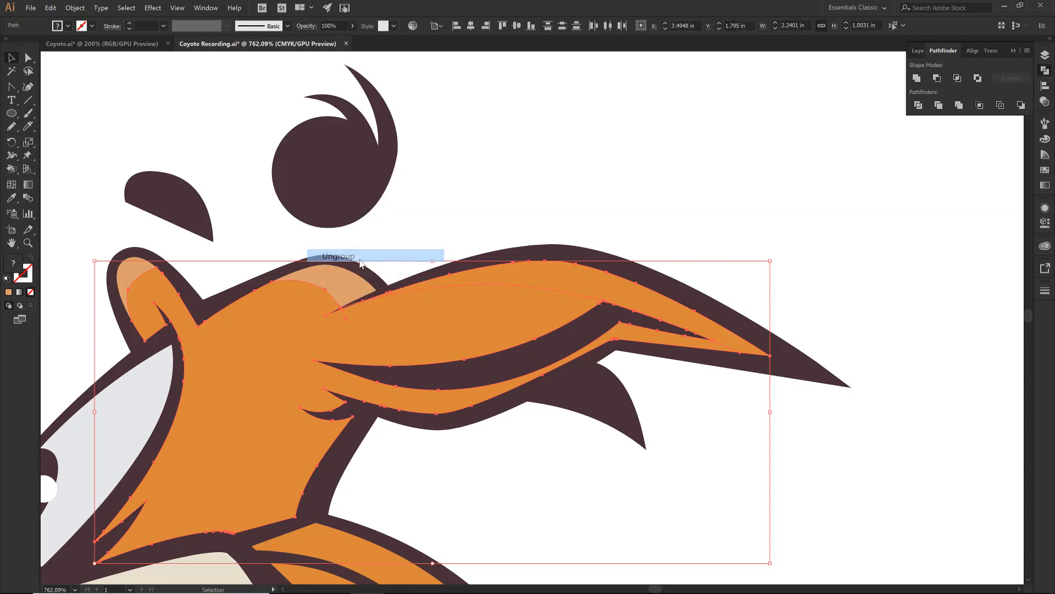
{"action": "left_click", "coordinate": [493, 176]}
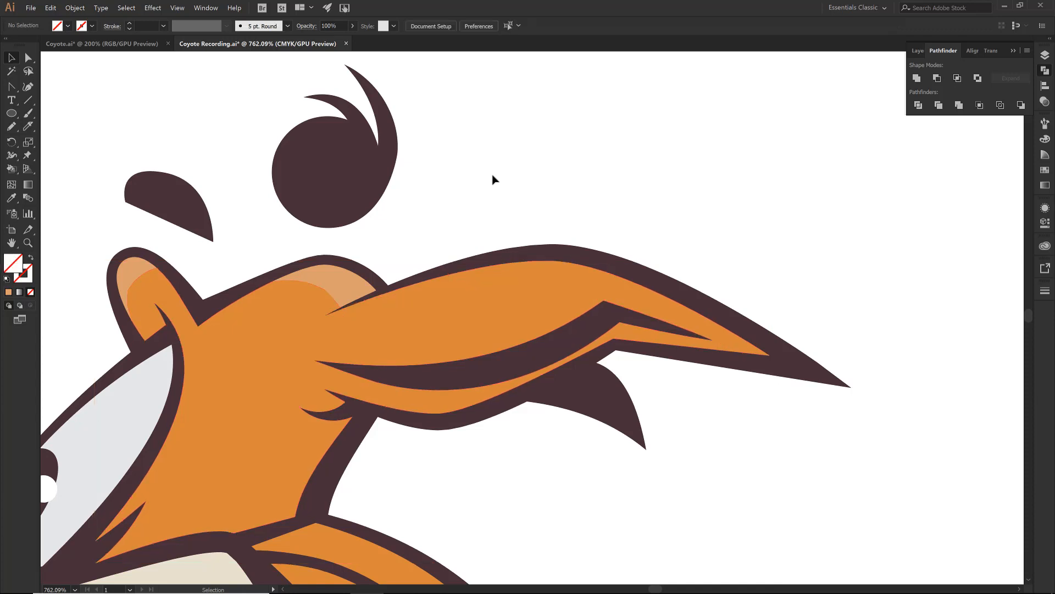
Recolour the divided strip along the ear's upper edge light orange and deselect it
{"action": "left_click", "coordinate": [516, 272]}
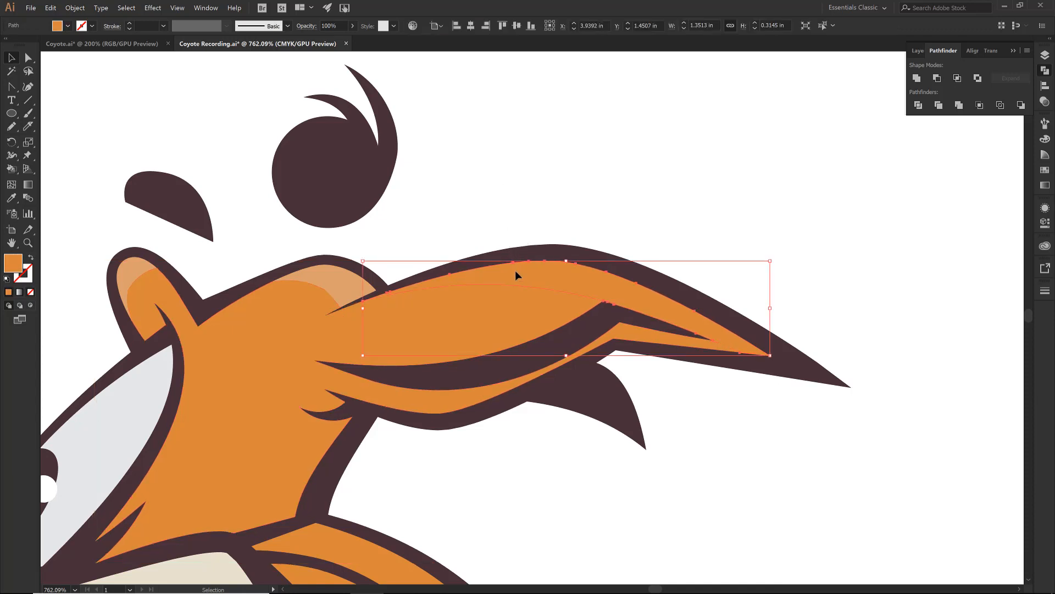
{"action": "left_click", "coordinate": [68, 26]}
{"action": "left_click", "coordinate": [92, 87]}
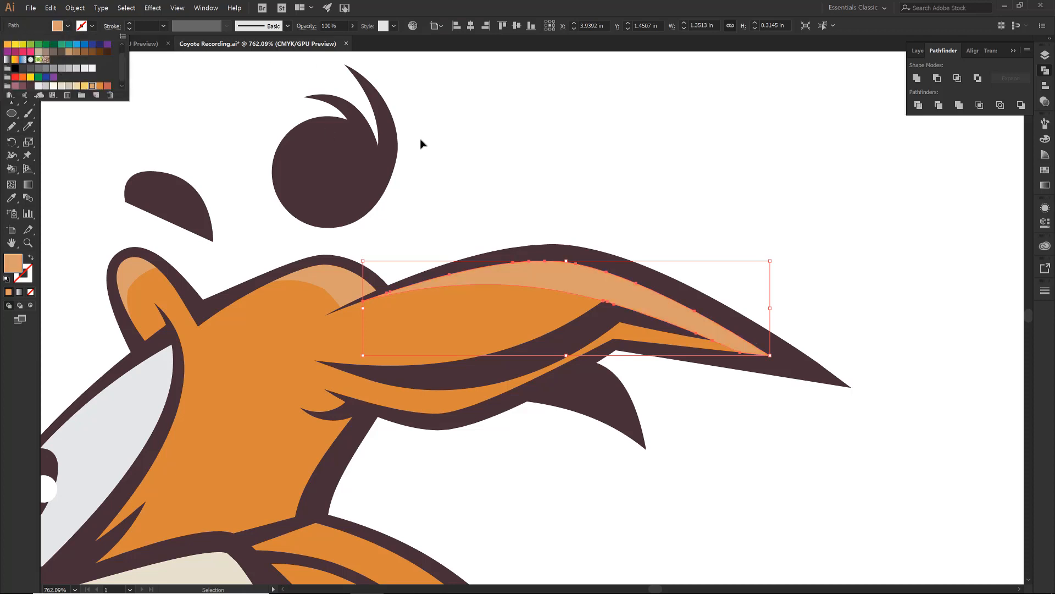
{"action": "left_click", "coordinate": [494, 140]}
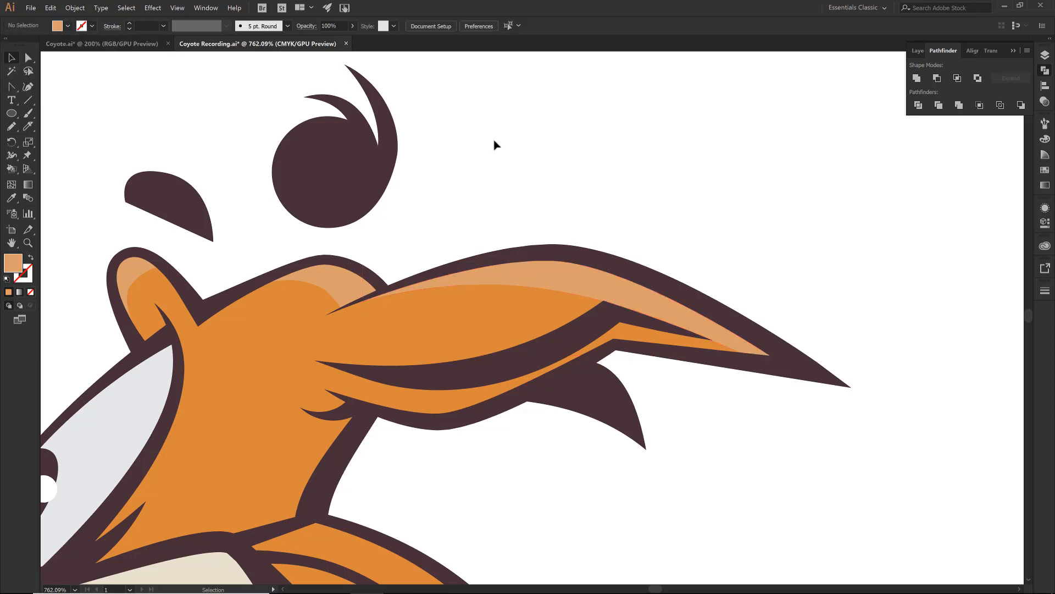
Draw a line from the ear crease's inner tip to the cheek's lower edge and bend it into a gentle curve
{"action": "left_click_drag", "start_coordinate": [452, 329], "coordinate": [572, 207]}
{"action": "key", "text": "backslash"}
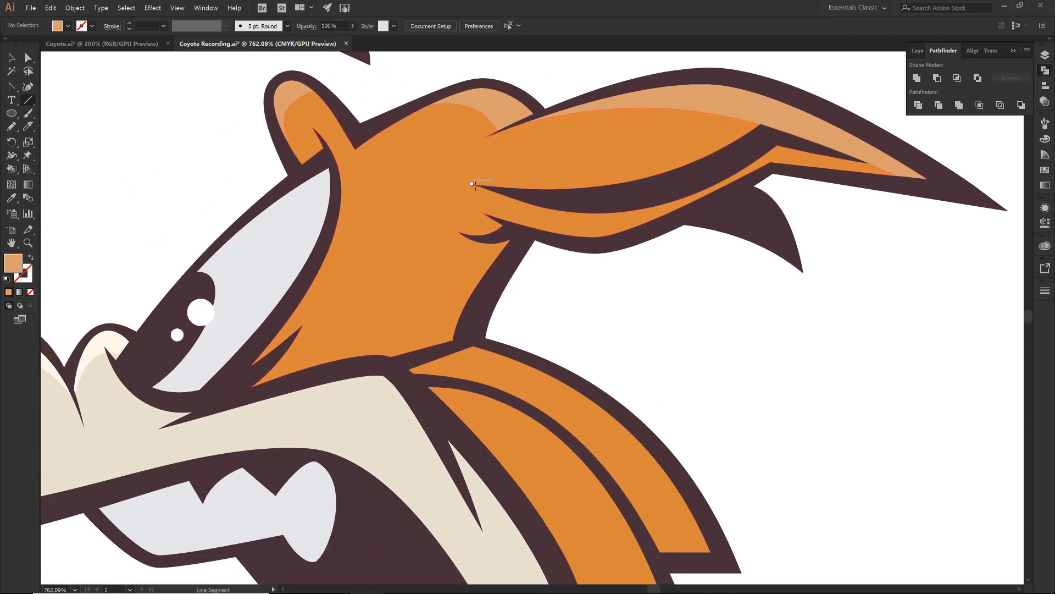
{"action": "left_click_drag", "start_coordinate": [363, 356], "coordinate": [359, 359]}
{"action": "key", "text": "shift+c"}
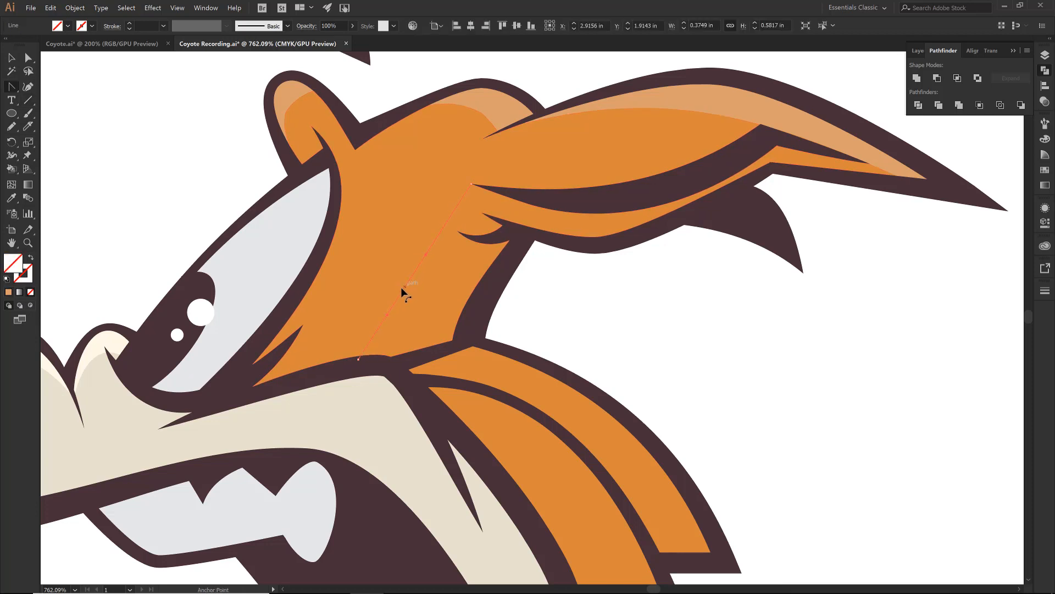
{"action": "left_click", "coordinate": [391, 286]}
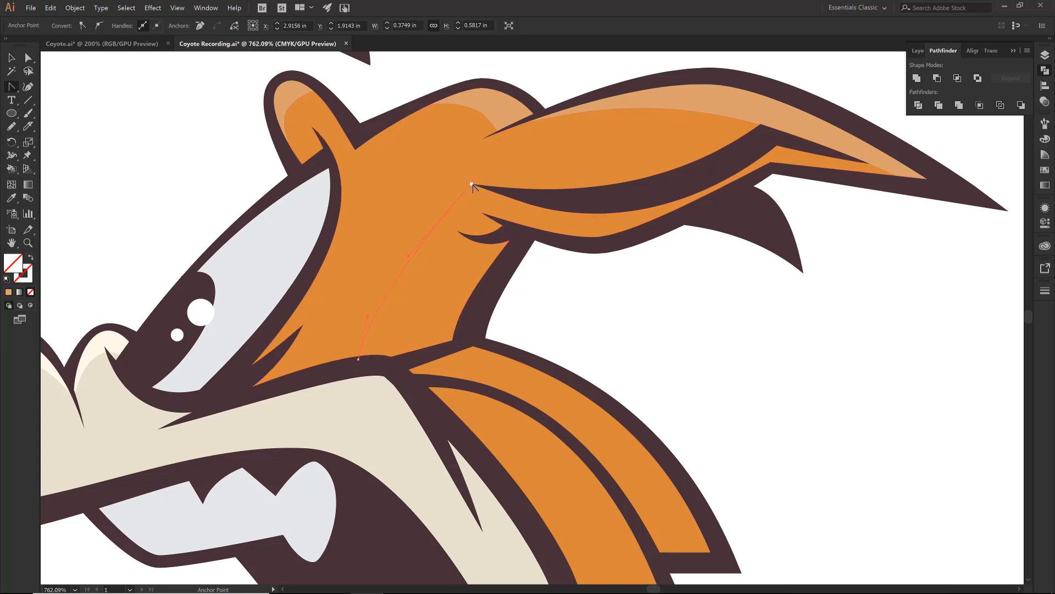
Divide the orange head shape along the cheek curve with Pathfinder, ungroup the pieces and deselect
{"action": "key", "text": "v"}
{"action": "left_click", "coordinate": [389, 242]}
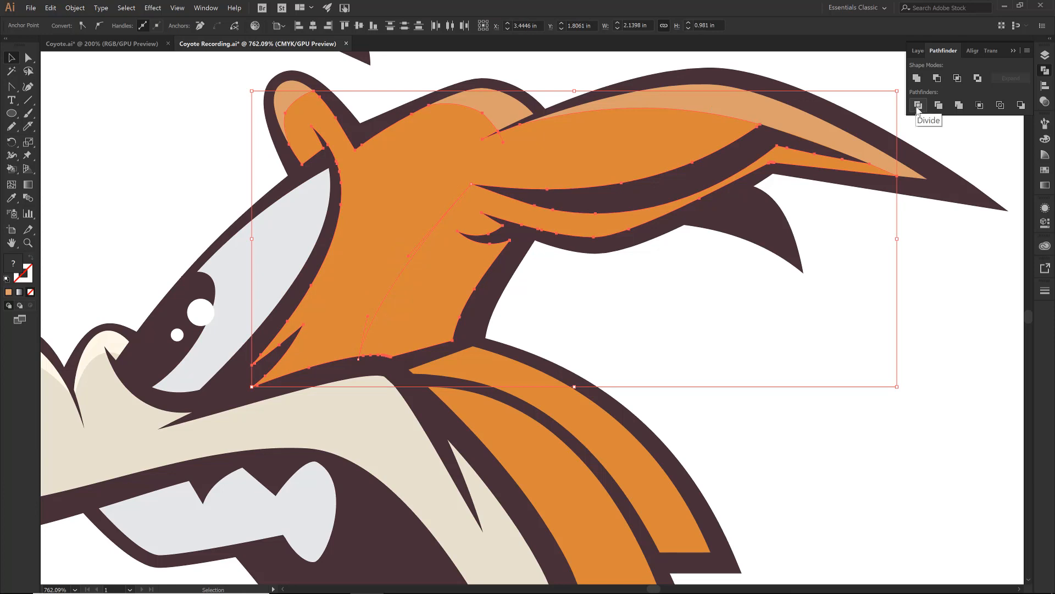
{"action": "left_click", "coordinate": [938, 105]}
{"action": "right_click", "coordinate": [431, 263]}
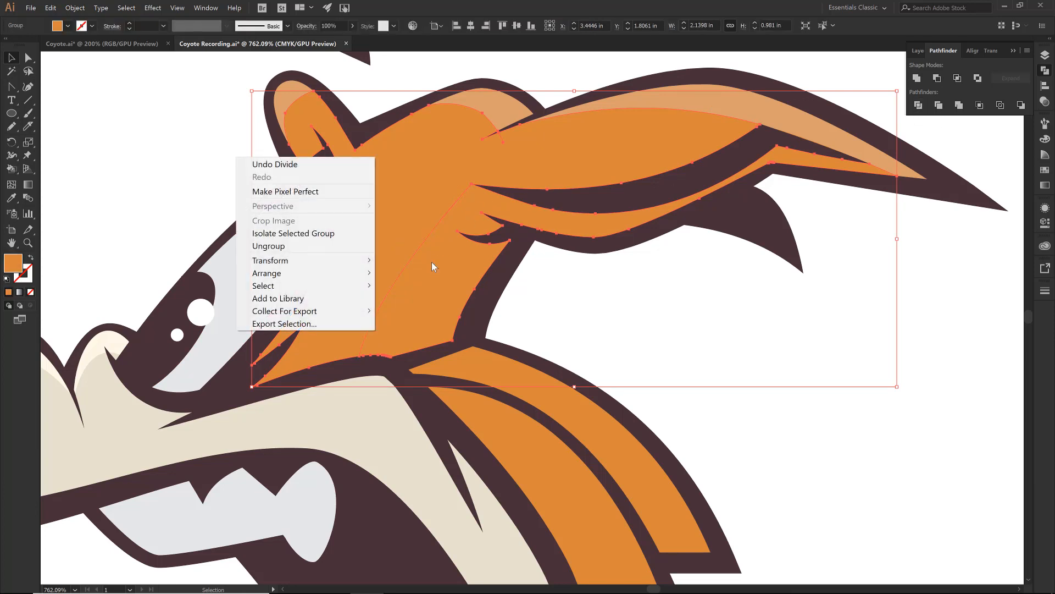
{"action": "left_click", "coordinate": [347, 250]}
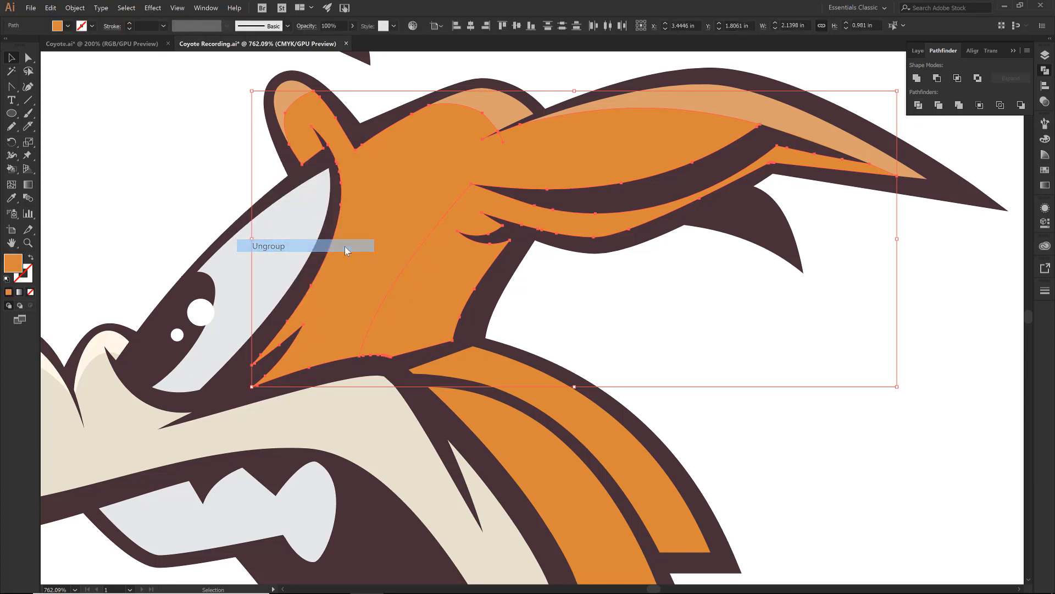
{"action": "left_click", "coordinate": [552, 306]}
Recolour the divided piece covering the back of the cheek and the lower ear a darker reddish orange for shadow
{"action": "left_click", "coordinate": [418, 259]}
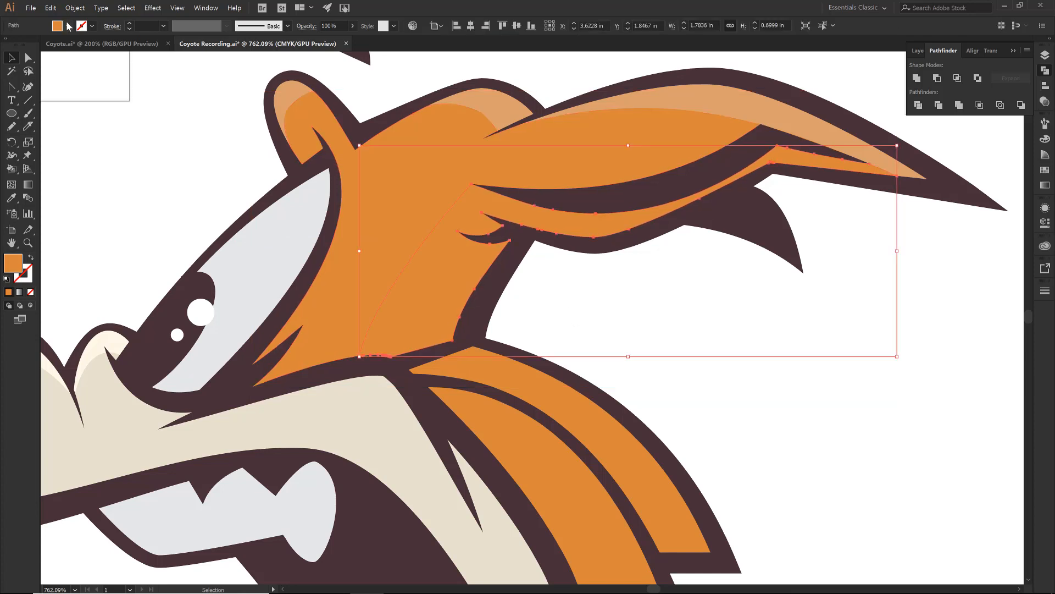
{"action": "left_click", "coordinate": [68, 26]}
{"action": "left_click", "coordinate": [107, 87]}
Draw a straight line across each of the two orange fur tufts behind the neck, from upper tip to outer lower corner
{"action": "scroll", "coordinate": [608, 360], "scroll_direction": "down", "scroll_amount": 5}
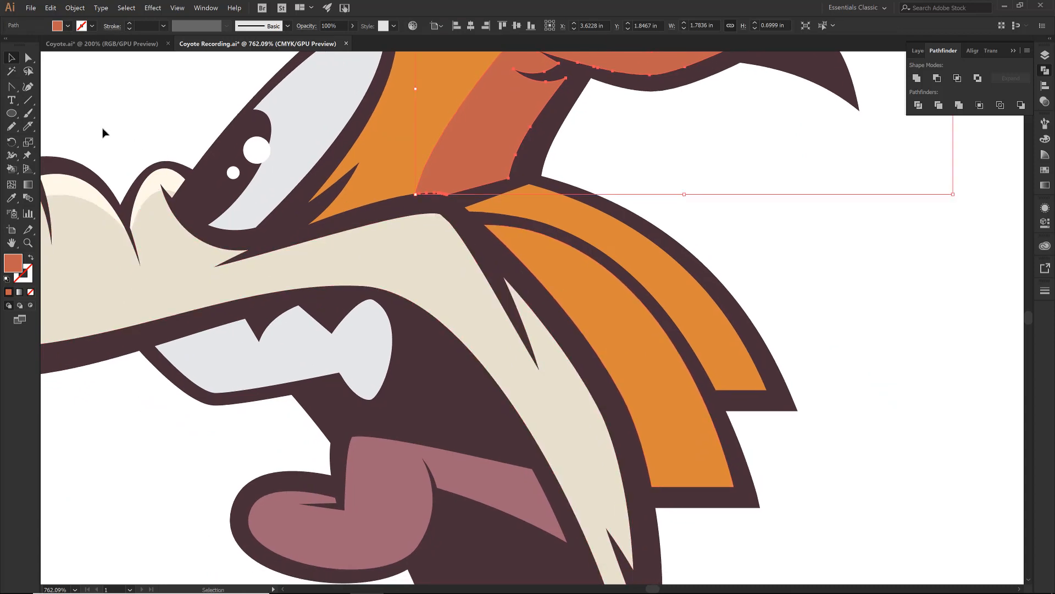
{"action": "left_click", "coordinate": [28, 100]}
{"action": "left_click_drag", "start_coordinate": [465, 207], "coordinate": [772, 393]}
{"action": "left_click_drag", "start_coordinate": [484, 224], "coordinate": [734, 486]}
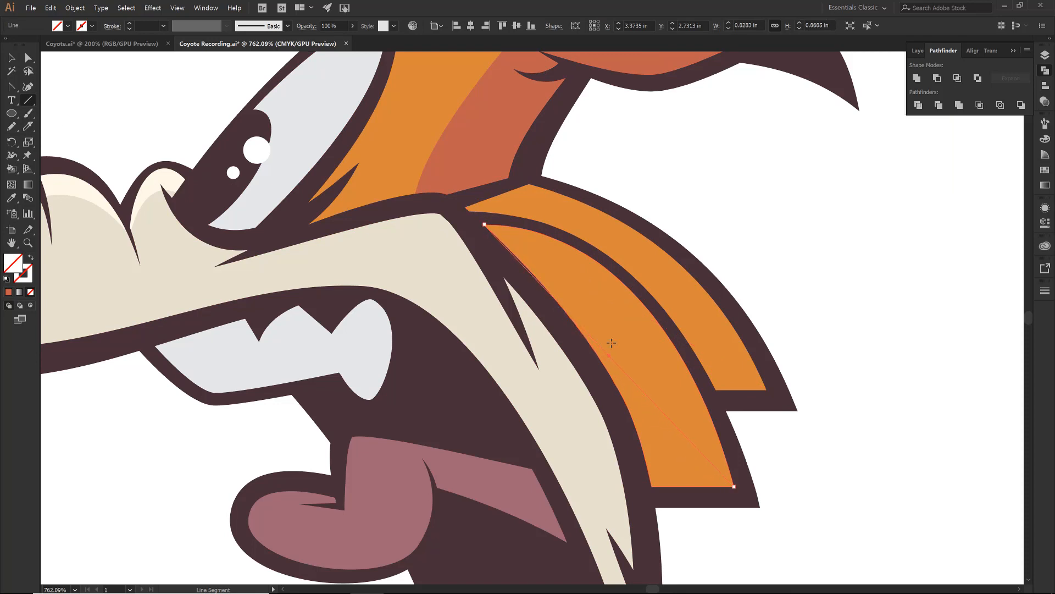
Set the high/shad layer's colour to Medium Blue in its layer options
{"action": "left_click", "coordinate": [1047, 54]}
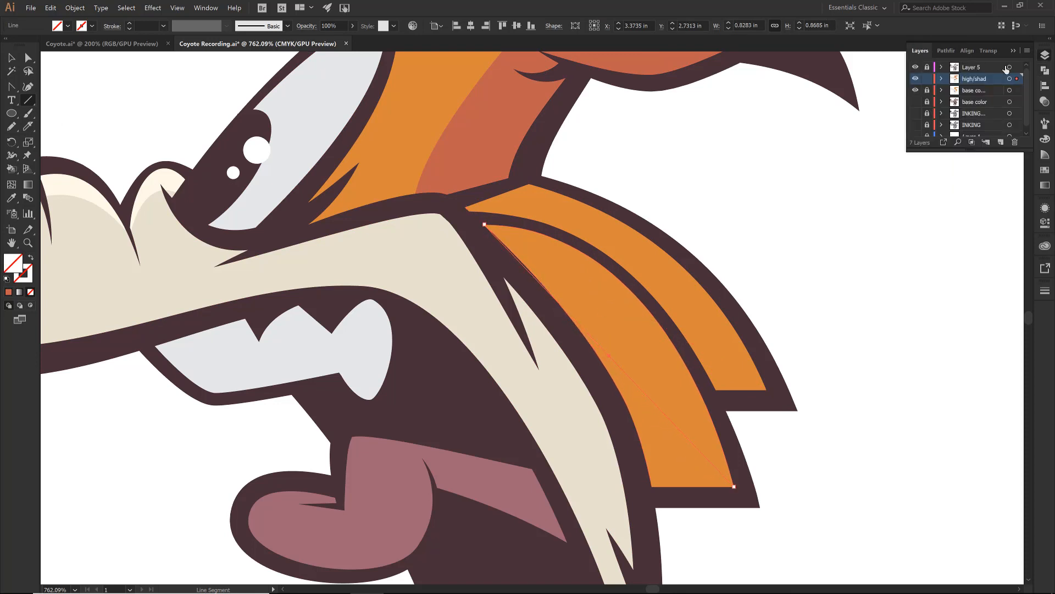
{"action": "double_click", "coordinate": [981, 79]}
{"action": "left_click", "coordinate": [499, 257]}
{"action": "left_click", "coordinate": [503, 318]}
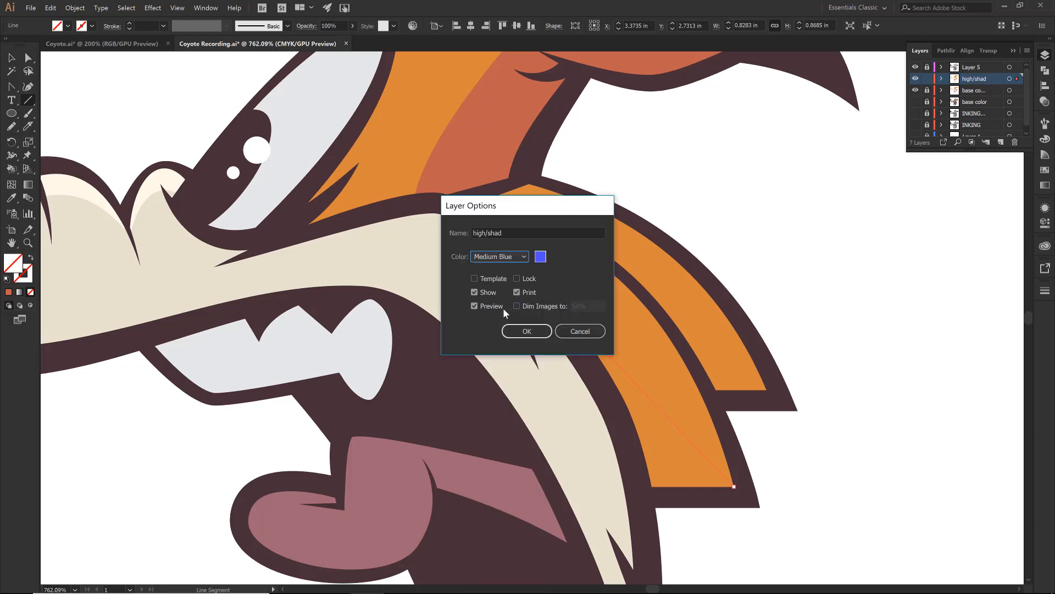
{"action": "left_click", "coordinate": [517, 332]}
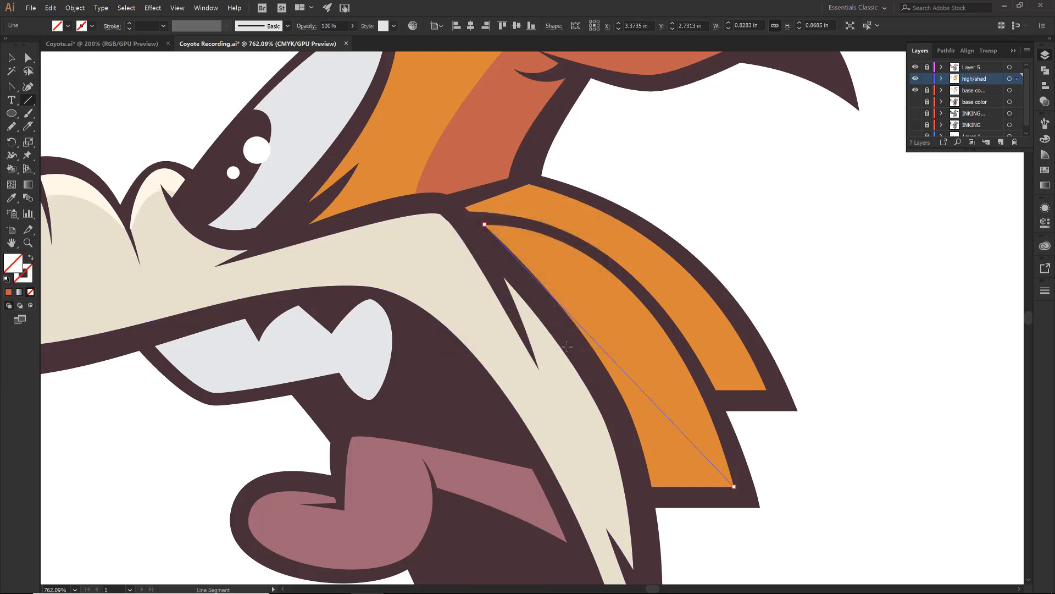
Bend the straight lines across the two orange fur tufts into curves with the Anchor Point tool, lower tuft first
{"action": "key", "text": "shift+c"}
{"action": "key", "text": "a"}
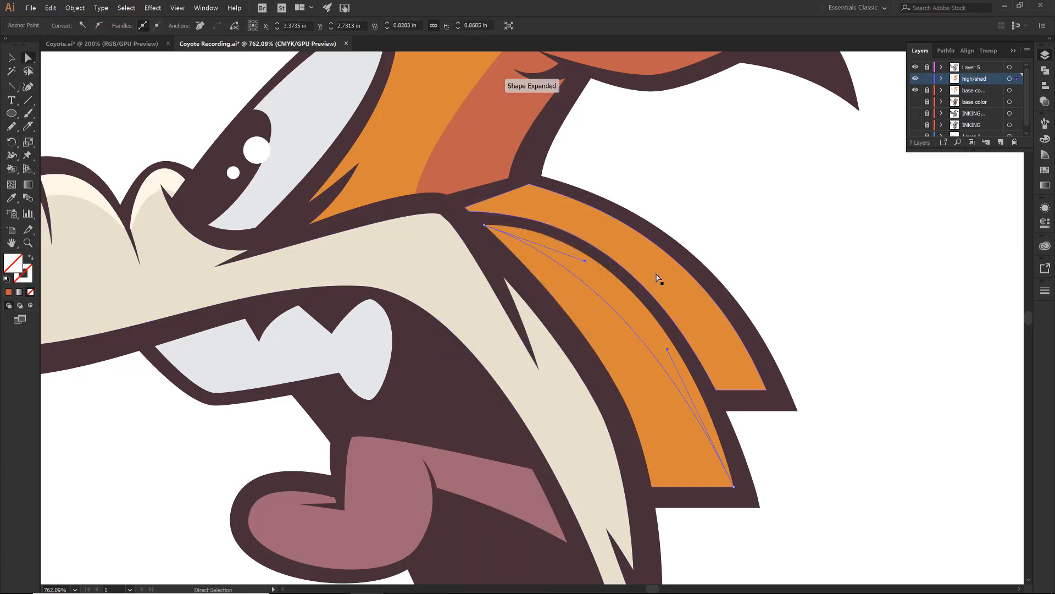
{"action": "left_click", "coordinate": [672, 304]}
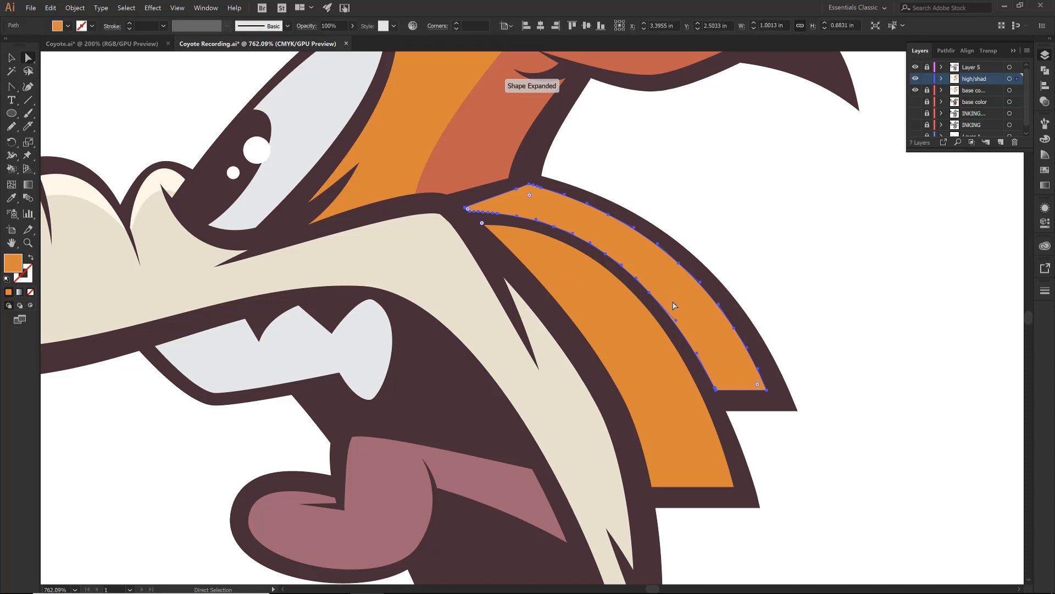
{"action": "left_click", "coordinate": [757, 376]}
{"action": "key", "text": "shift+c"}
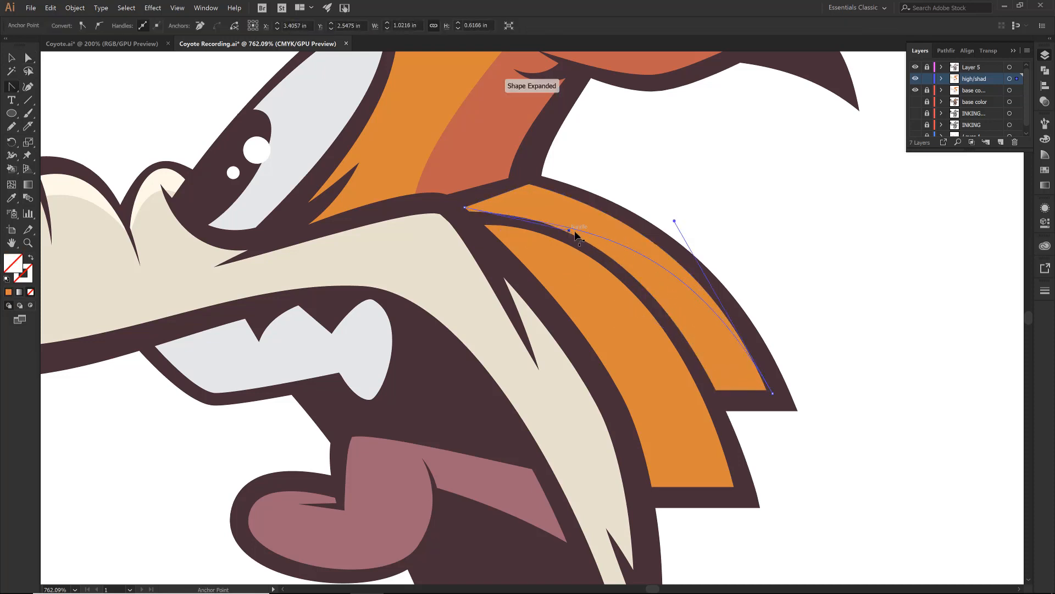
{"action": "key", "text": "a"}
Refine the upper tuft's curve by adjusting both handles and moving its lower end inward along the tuft's bottom edge
{"action": "left_click_drag", "start_coordinate": [569, 232], "coordinate": [564, 204]}
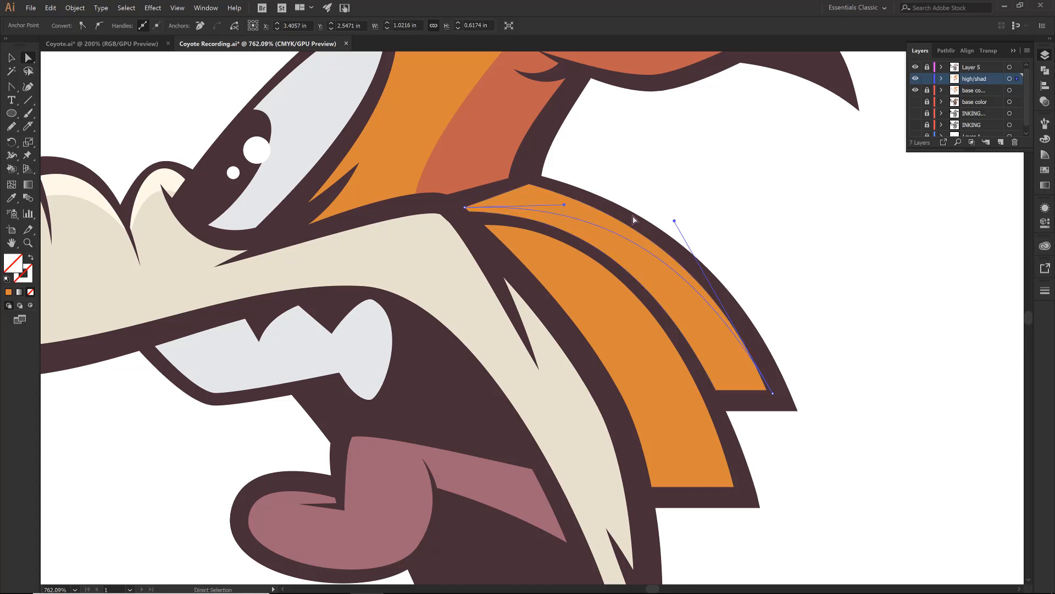
{"action": "left_click_drag", "start_coordinate": [675, 221], "coordinate": [693, 254]}
{"action": "left_click_drag", "start_coordinate": [776, 398], "coordinate": [740, 402]}
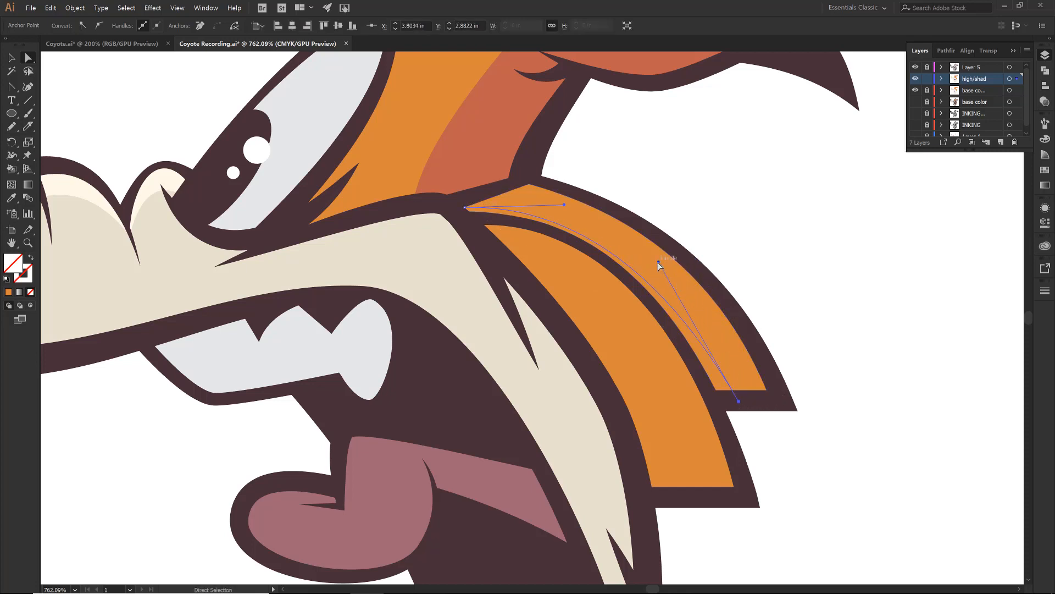
{"action": "left_click_drag", "start_coordinate": [659, 262], "coordinate": [676, 244]}
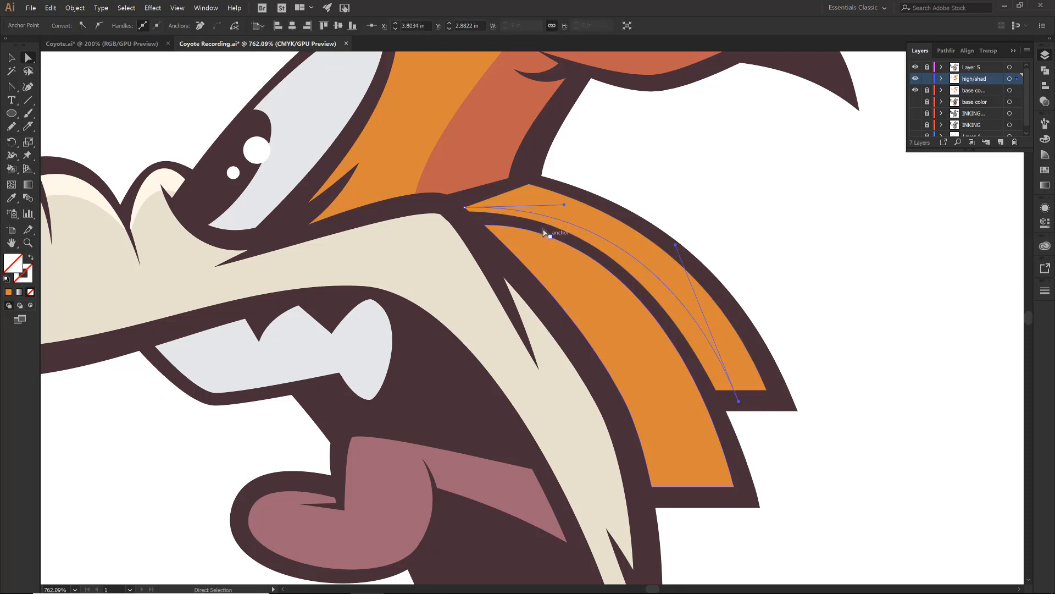
Raise the upper handle of the lower tuft's curve slightly so it arcs closer to the tuft's outer edge
{"action": "left_click", "coordinate": [604, 310]}
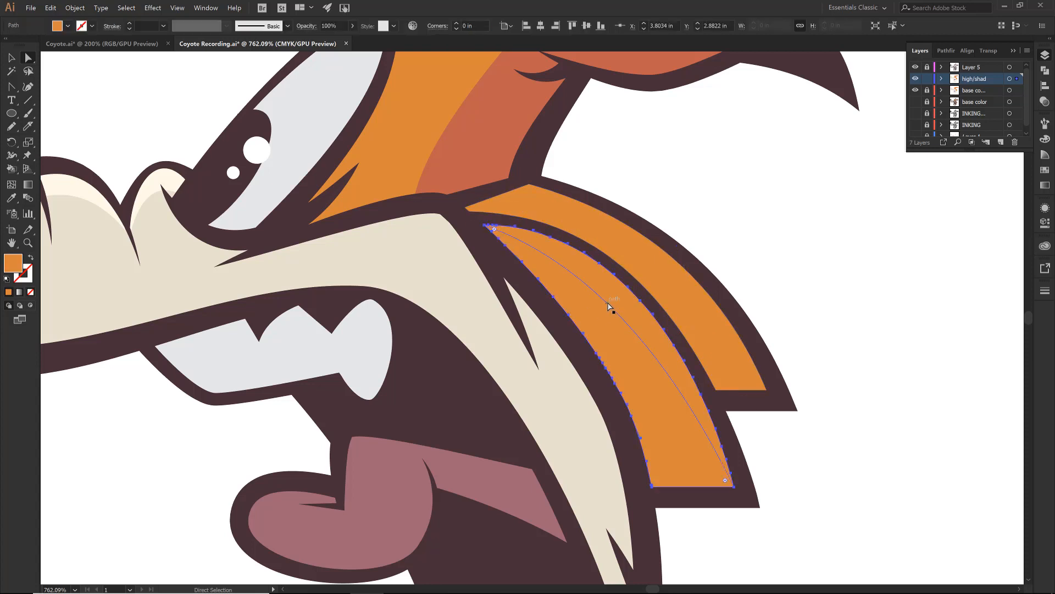
{"action": "left_click", "coordinate": [693, 405]}
{"action": "left_click_drag", "start_coordinate": [585, 260], "coordinate": [587, 251]}
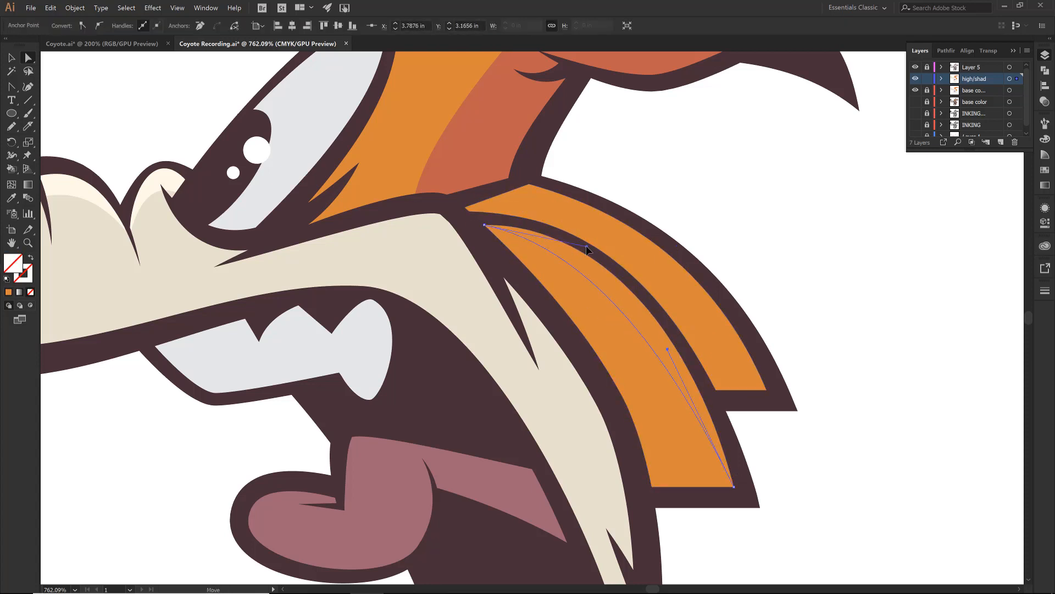
Divide both orange tufts along their curves with Pathfinder and ungroup the resulting pieces
{"action": "left_click", "coordinate": [639, 255], "text": "ctrl+shift"}
{"action": "left_click", "coordinate": [552, 212], "text": "ctrl+shift"}
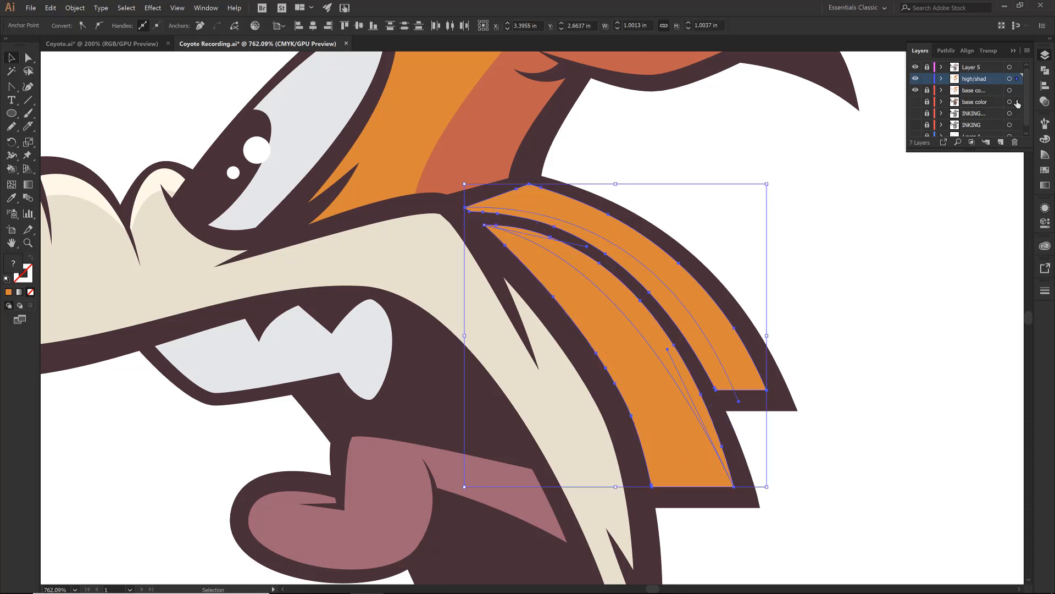
{"action": "left_click", "coordinate": [1044, 71]}
{"action": "left_click", "coordinate": [927, 103]}
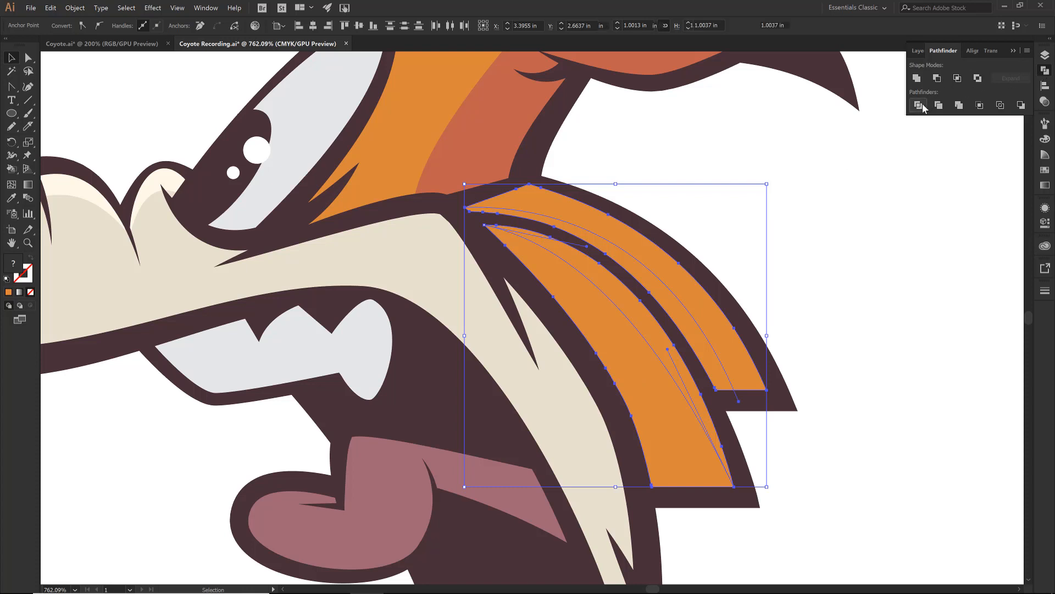
{"action": "right_click", "coordinate": [637, 252]}
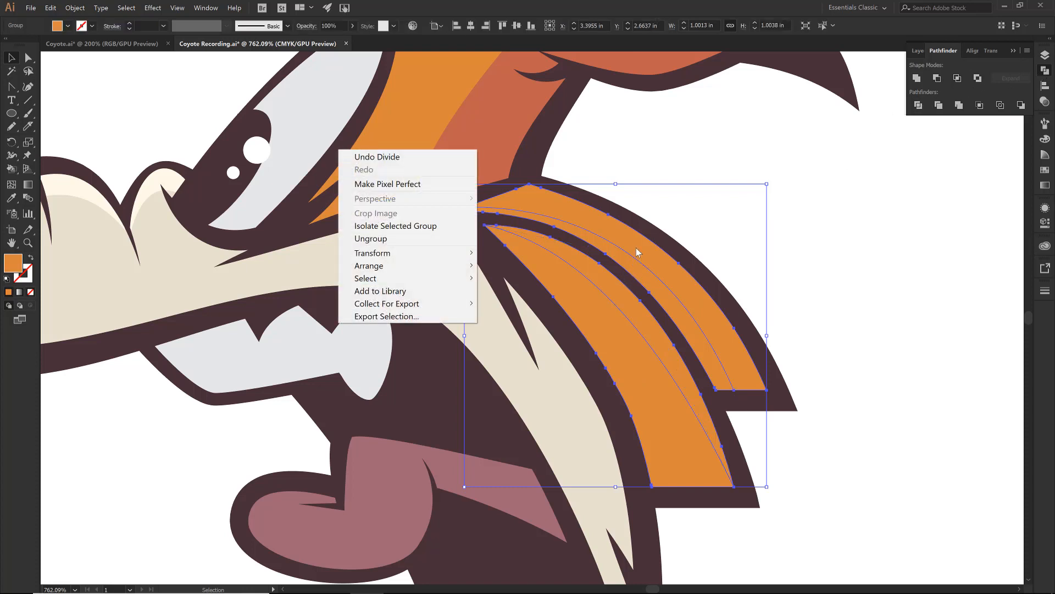
{"action": "left_click", "coordinate": [379, 238]}
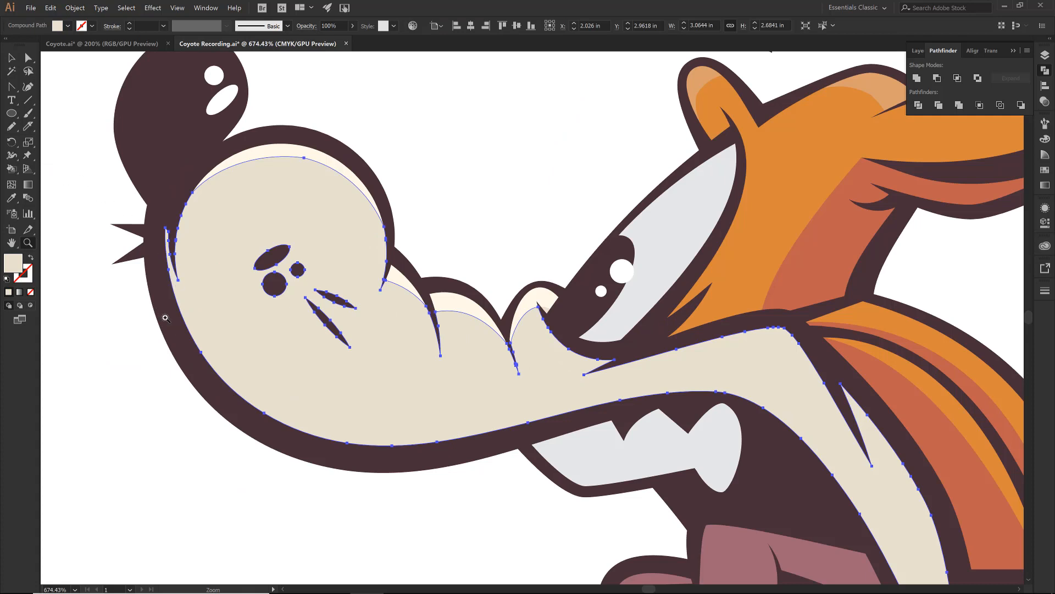
Draw a line across the beige muzzle from below the nose to the mouth corner and bend it toward the underside
{"action": "left_click", "coordinate": [32, 101]}
{"action": "left_click_drag", "start_coordinate": [163, 208], "coordinate": [754, 403]}
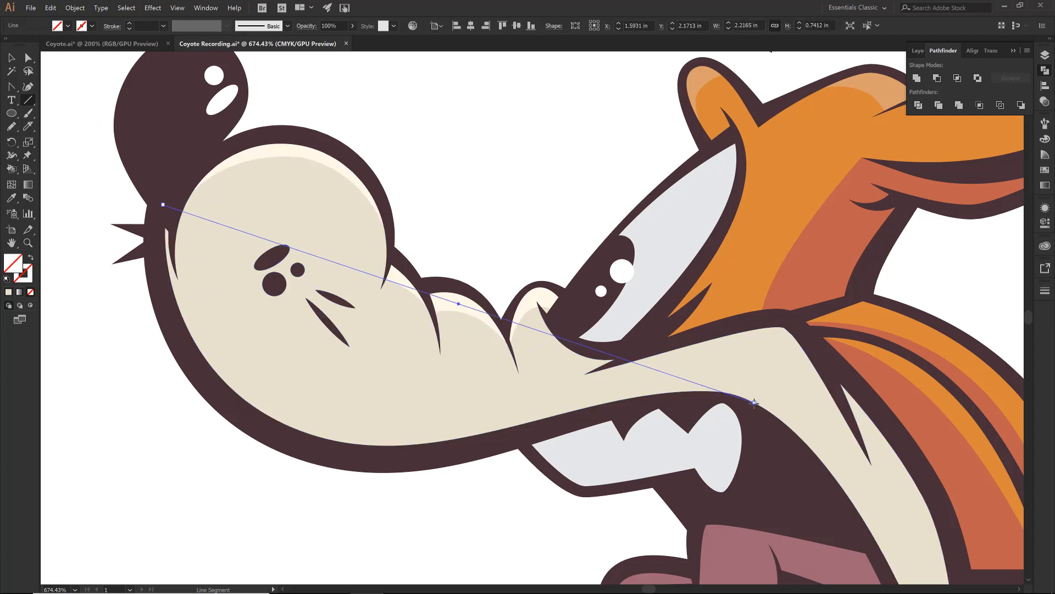
{"action": "key", "text": "shift+c"}
{"action": "left_click_drag", "start_coordinate": [371, 275], "coordinate": [289, 409]}
{"action": "key", "text": "a"}
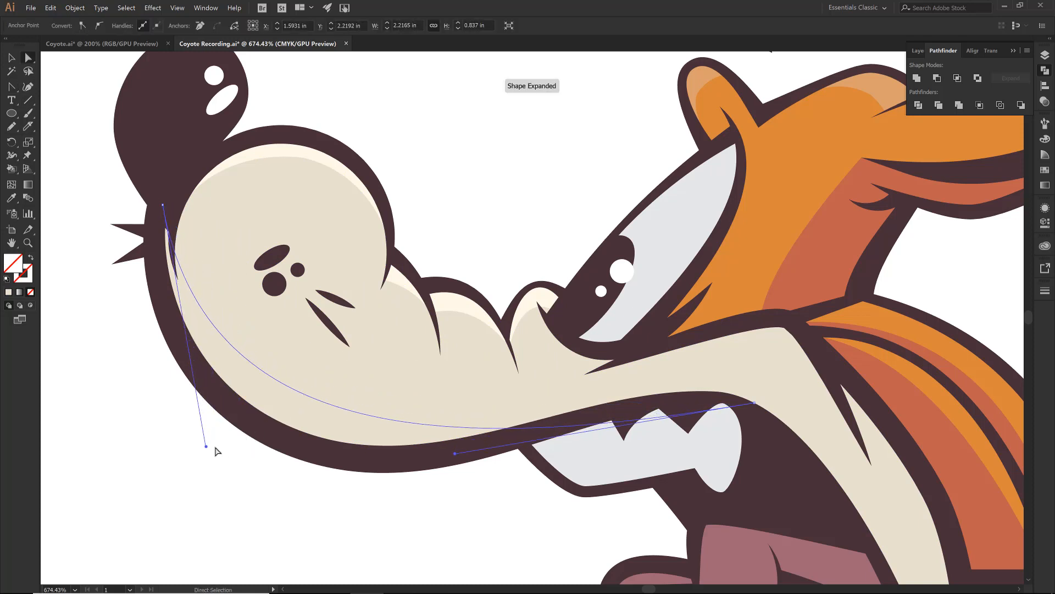
Adjust the ends and handles of the muzzle curve so it leaves a thin sliver along the muzzle's underside
{"action": "left_click_drag", "start_coordinate": [207, 449], "coordinate": [187, 468]}
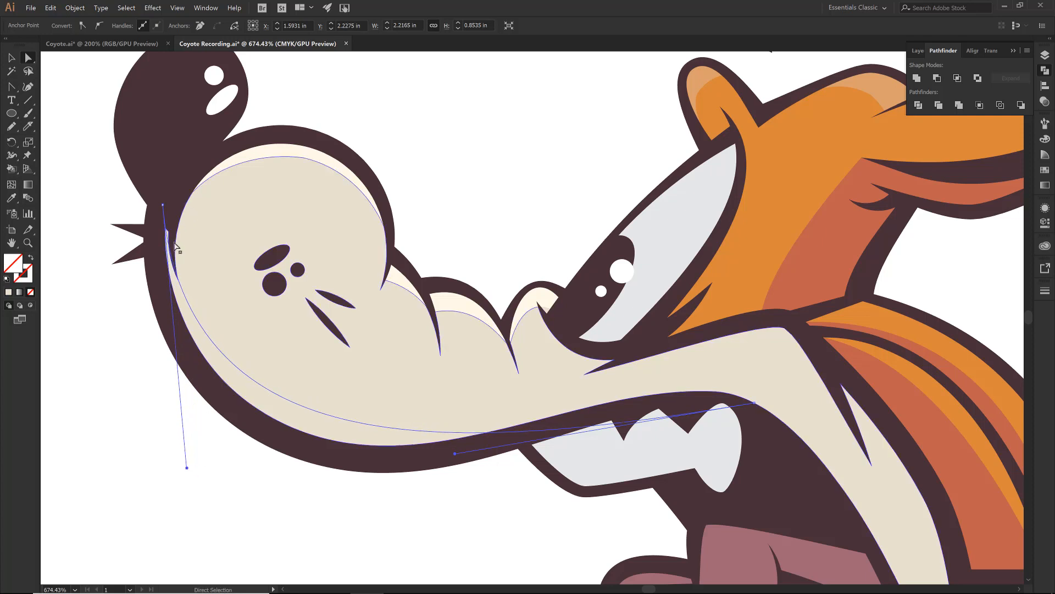
{"action": "left_click_drag", "start_coordinate": [163, 205], "coordinate": [167, 209]}
{"action": "left_click_drag", "start_coordinate": [190, 467], "coordinate": [156, 432]}
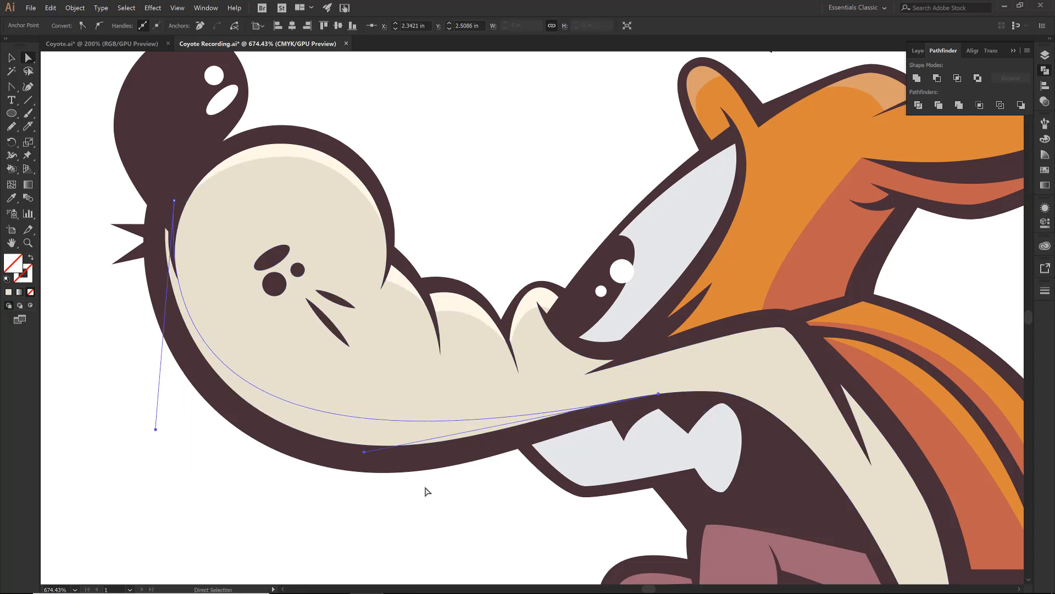
{"action": "left_click_drag", "start_coordinate": [367, 457], "coordinate": [375, 467]}
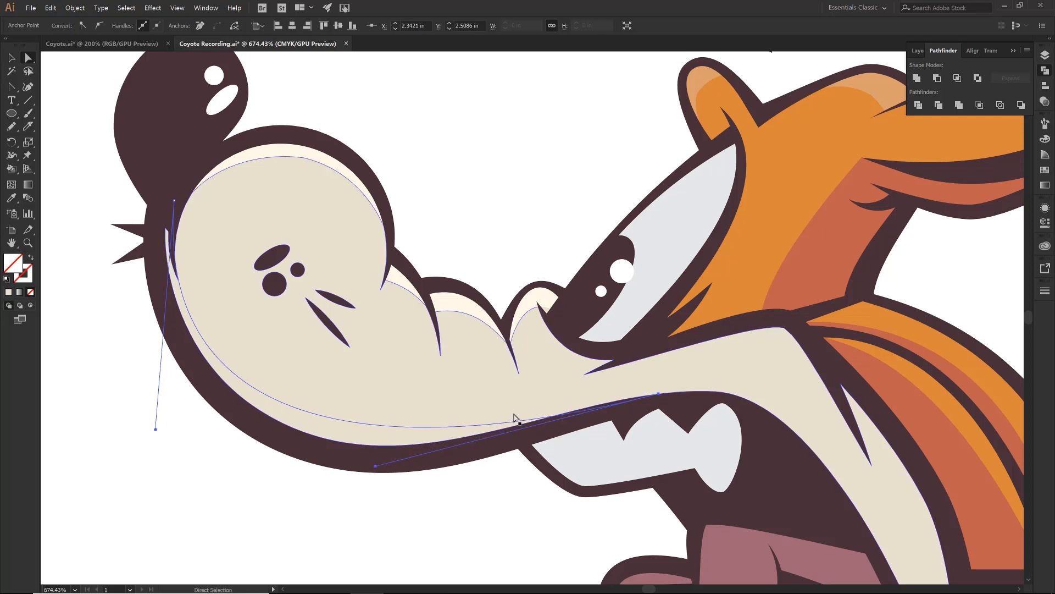
Draw an open Pen path from the crease tip below the eye, over the cheek bend, down to the lower cheek notch
{"action": "key", "text": "p"}
{"action": "left_click", "coordinate": [584, 374]}
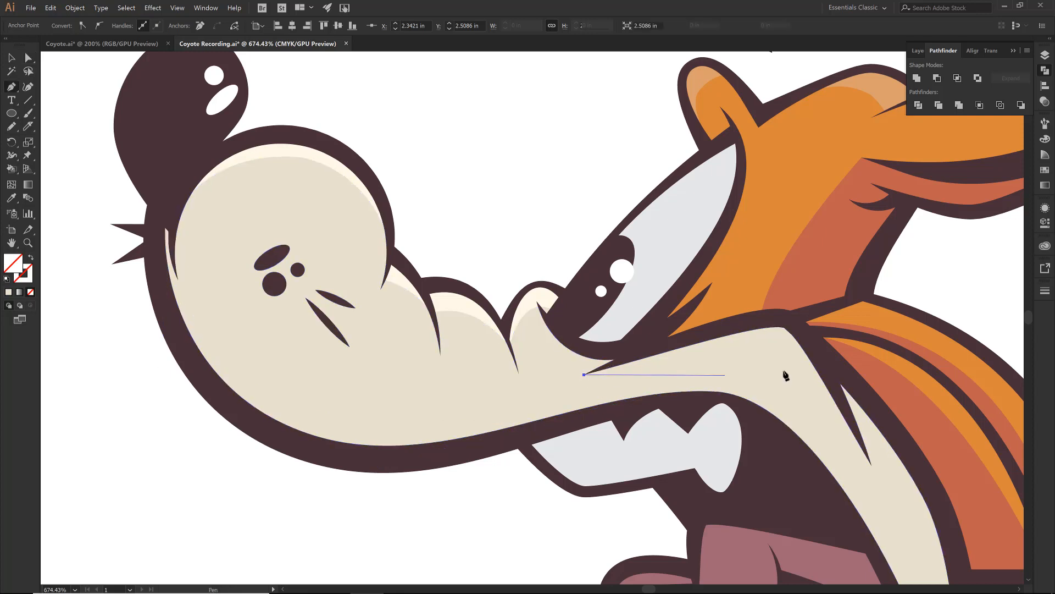
{"action": "left_click", "coordinate": [774, 346]}
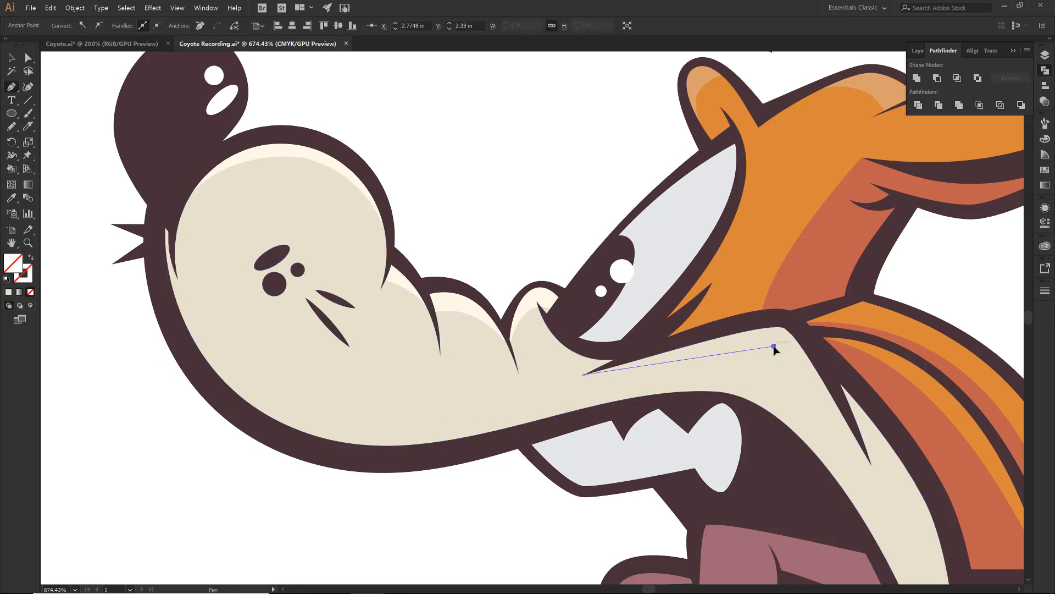
{"action": "left_click", "coordinate": [871, 461]}
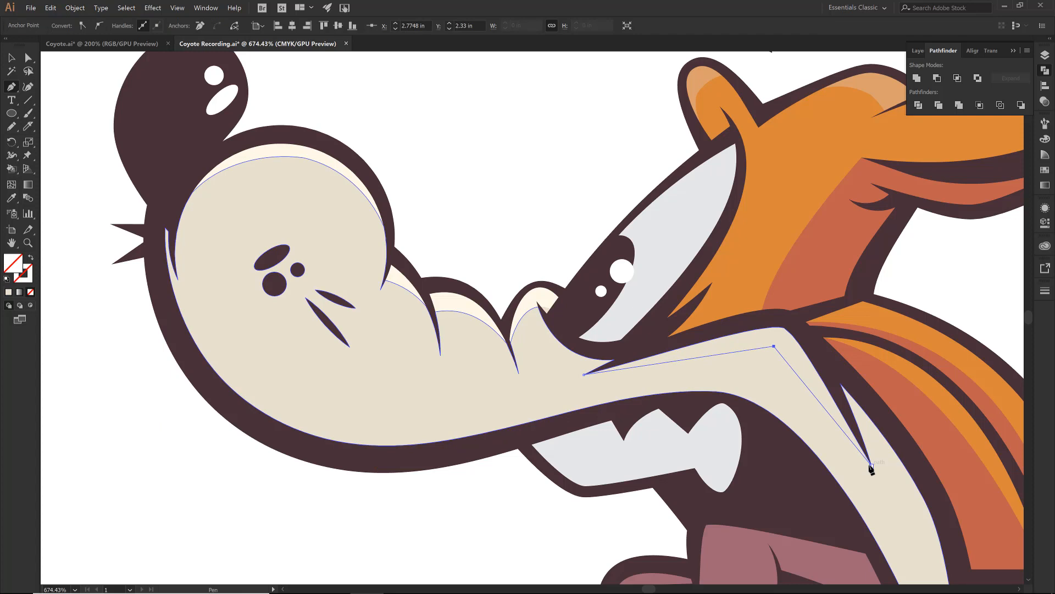
{"action": "left_click_drag", "start_coordinate": [879, 490], "coordinate": [659, 255]}
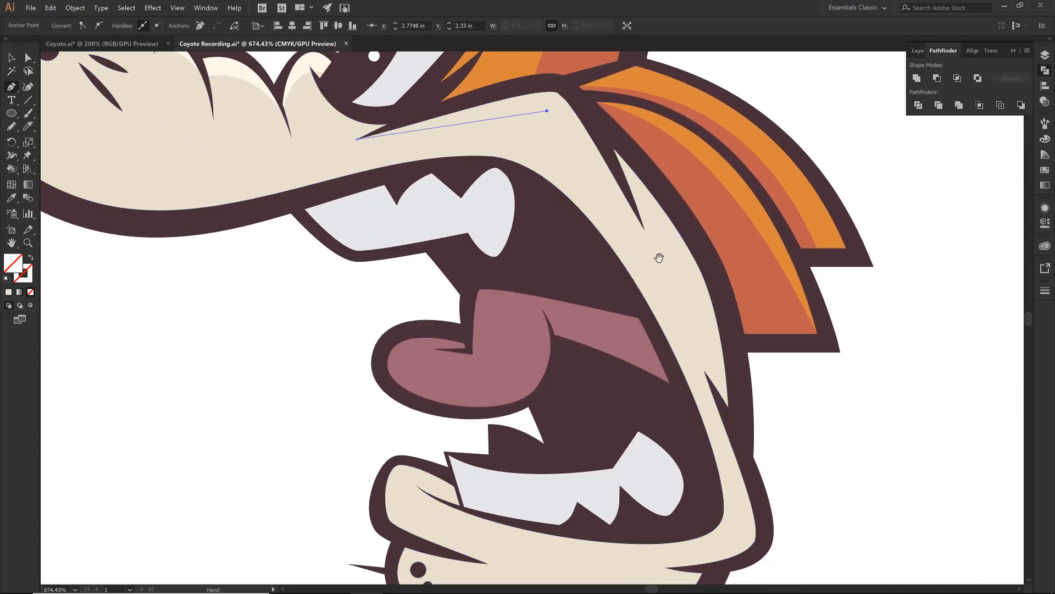
{"action": "left_click", "coordinate": [729, 415]}
Smooth the cheek path's middle anchor into a curve, shift its lower end into the outline and refine the handle
{"action": "left_click_drag", "start_coordinate": [546, 111], "coordinate": [621, 126]}
{"action": "key", "text": "a"}
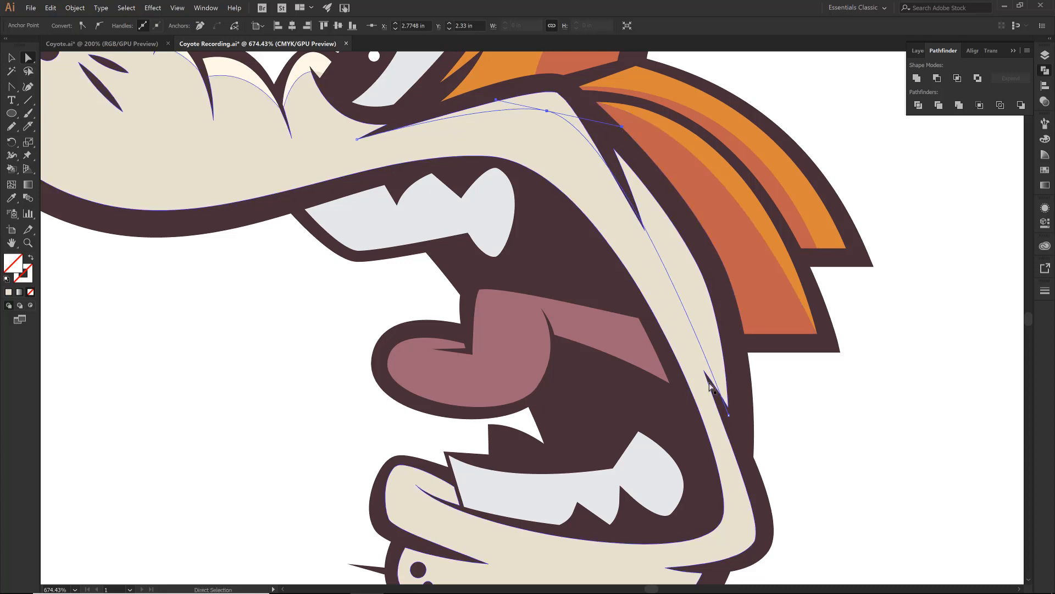
{"action": "left_click_drag", "start_coordinate": [729, 414], "coordinate": [722, 421]}
{"action": "left_click_drag", "start_coordinate": [622, 126], "coordinate": [632, 136]}
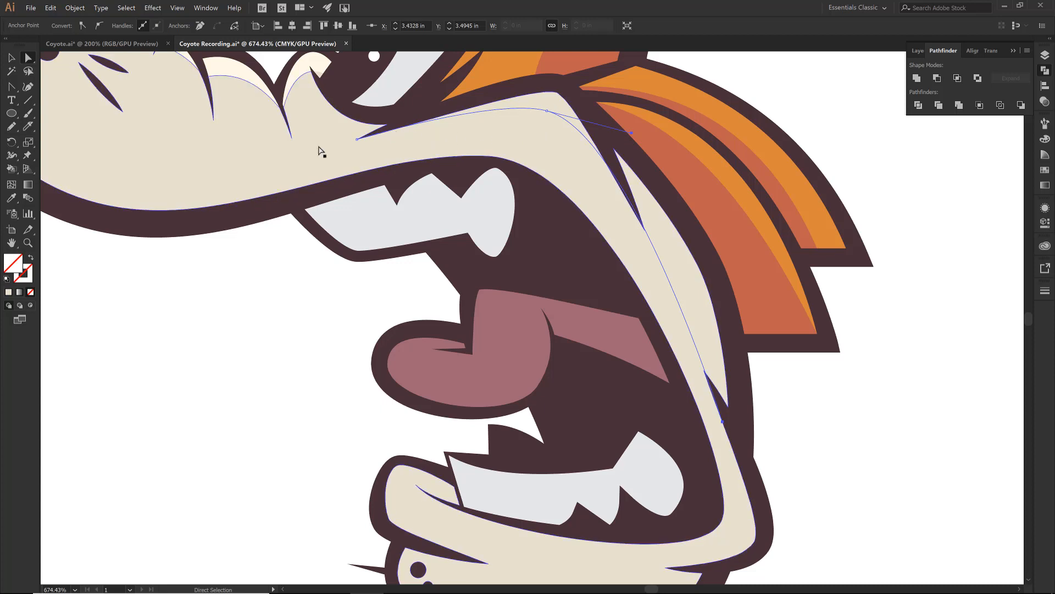
Divide the beige muzzle shape along the muzzle and cheek curves with Pathfinder, ungroup the pieces and deselect
{"action": "left_click_drag", "start_coordinate": [308, 157], "coordinate": [391, 245]}
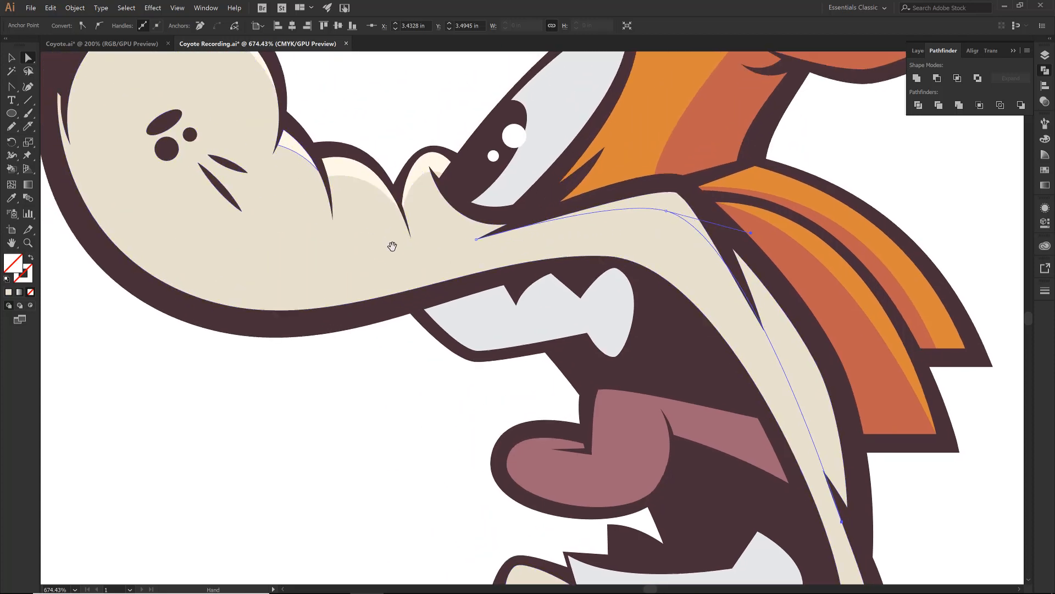
{"action": "key", "text": "v"}
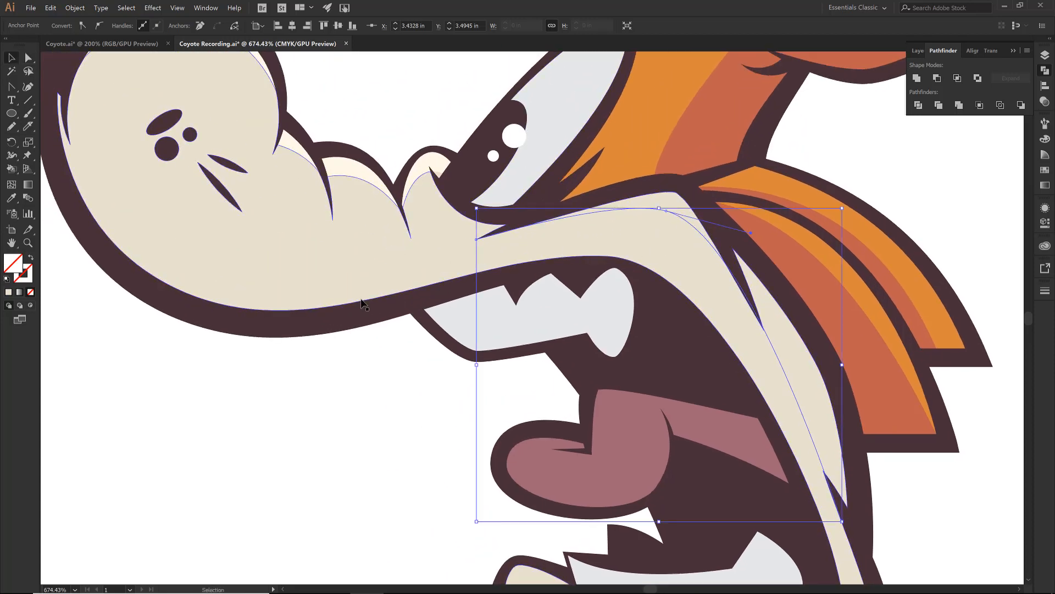
{"action": "left_click", "coordinate": [302, 291], "text": "shift"}
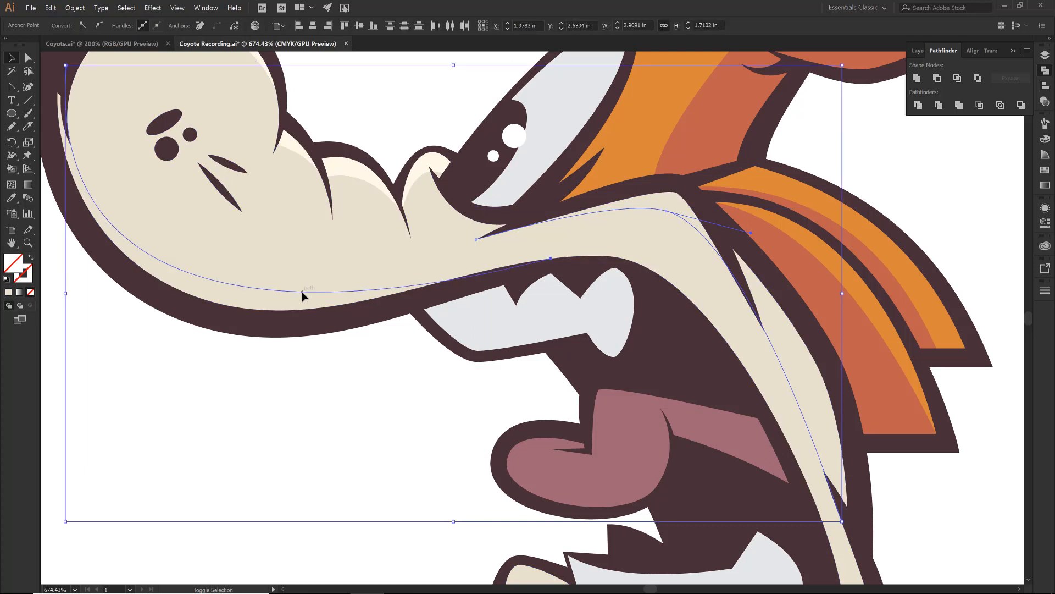
{"action": "left_click", "coordinate": [321, 260], "text": "shift"}
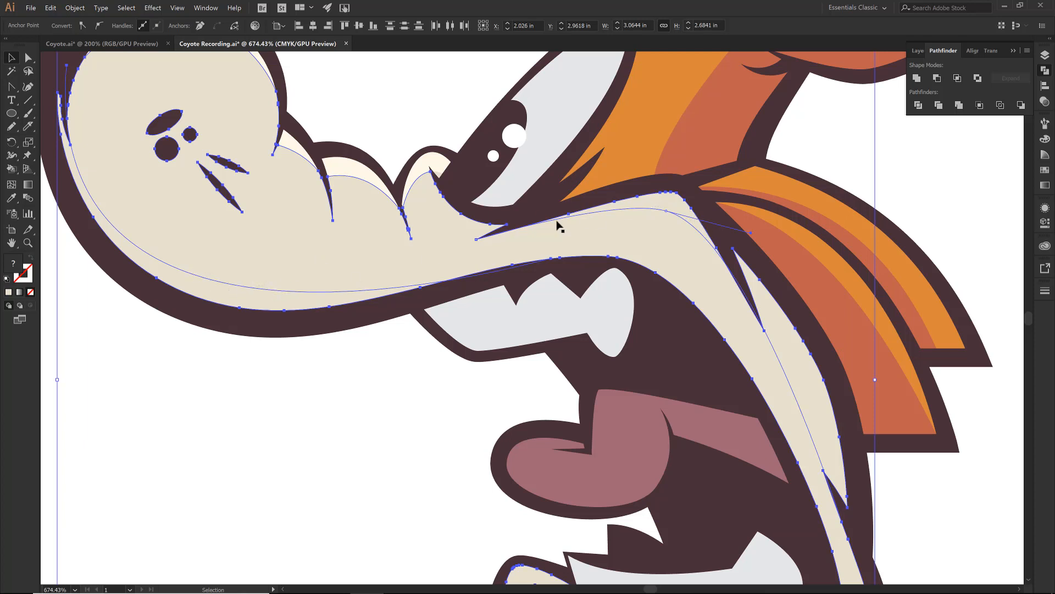
{"action": "left_click", "coordinate": [918, 105]}
{"action": "right_click", "coordinate": [357, 128]}
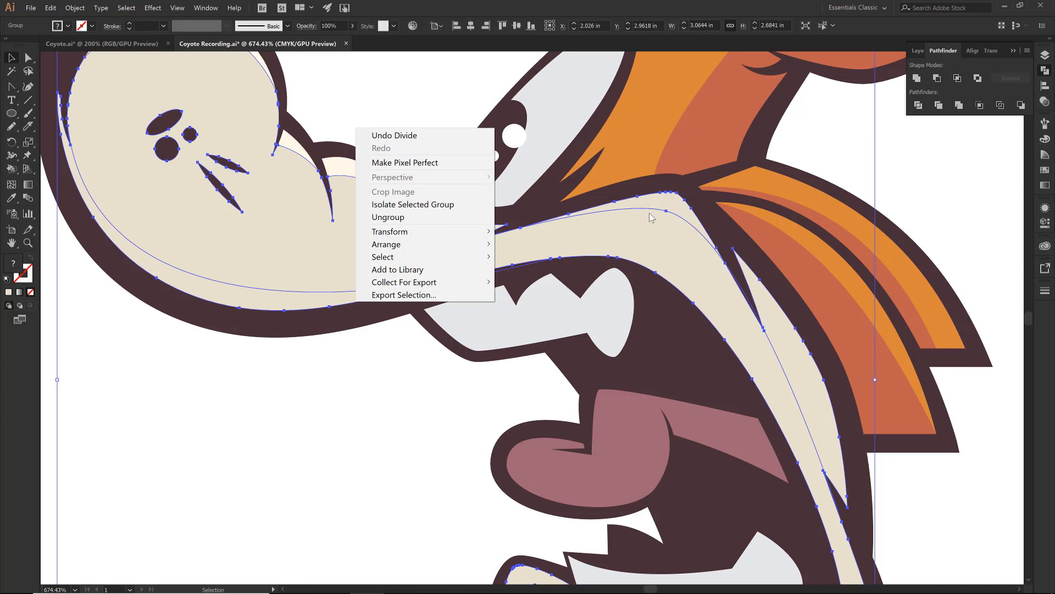
{"action": "left_click", "coordinate": [410, 218]}
{"action": "left_click", "coordinate": [377, 361]}
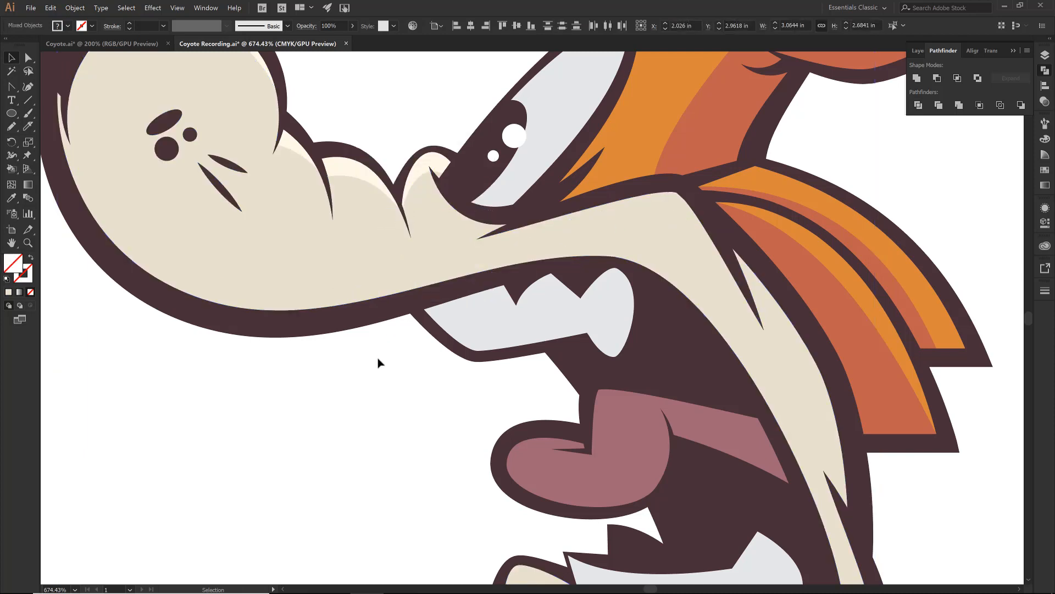
Recolour the divided sliver along the muzzle's underside a darker greyish beige for shadow and deselect it
{"action": "left_click", "coordinate": [267, 300]}
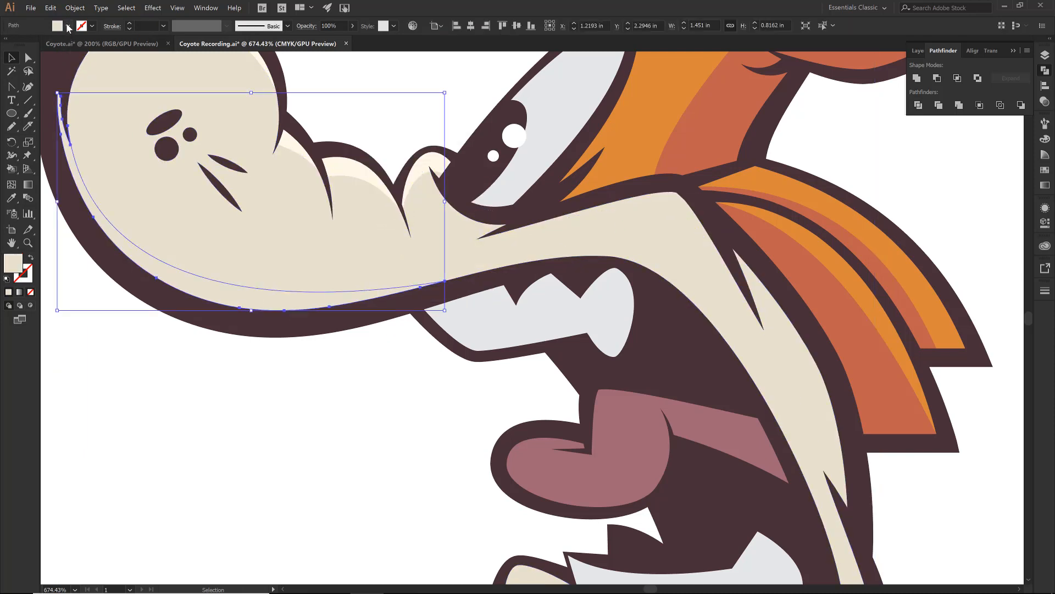
{"action": "left_click", "coordinate": [69, 26]}
{"action": "left_click", "coordinate": [69, 85]}
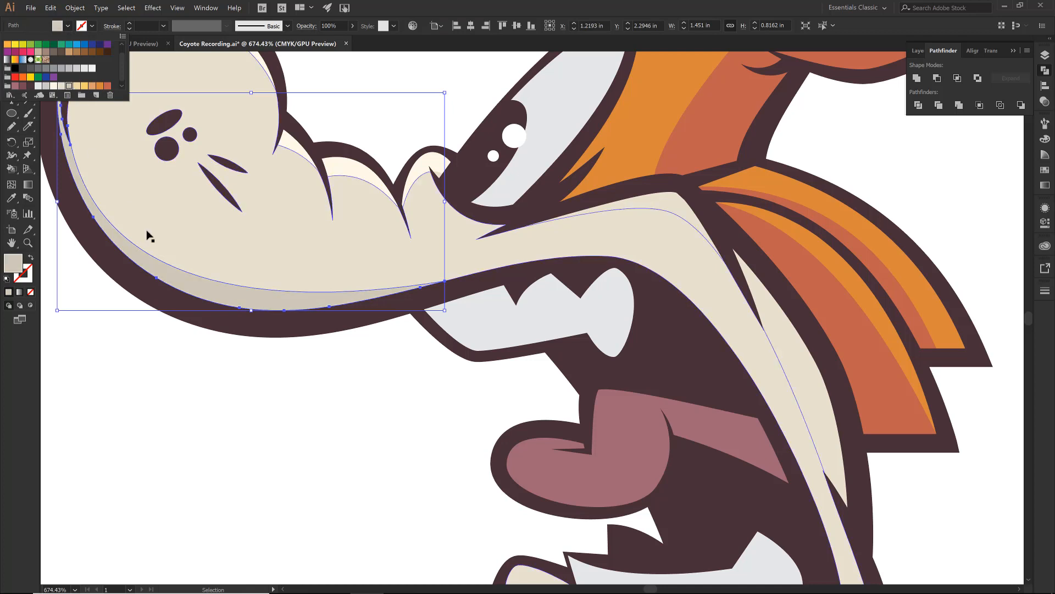
{"action": "left_click", "coordinate": [258, 373]}
{"action": "left_click", "coordinate": [259, 373]}
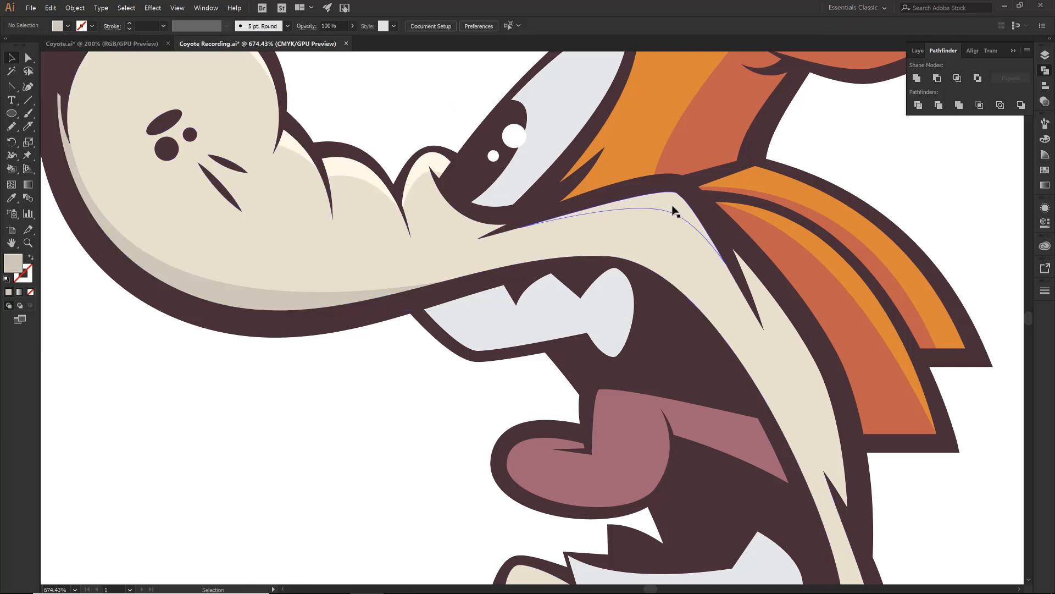
Recolour the divided strip over the top of the cheek bend light cream for a highlight
{"action": "left_click", "coordinate": [675, 210]}
{"action": "left_click", "coordinate": [68, 27]}
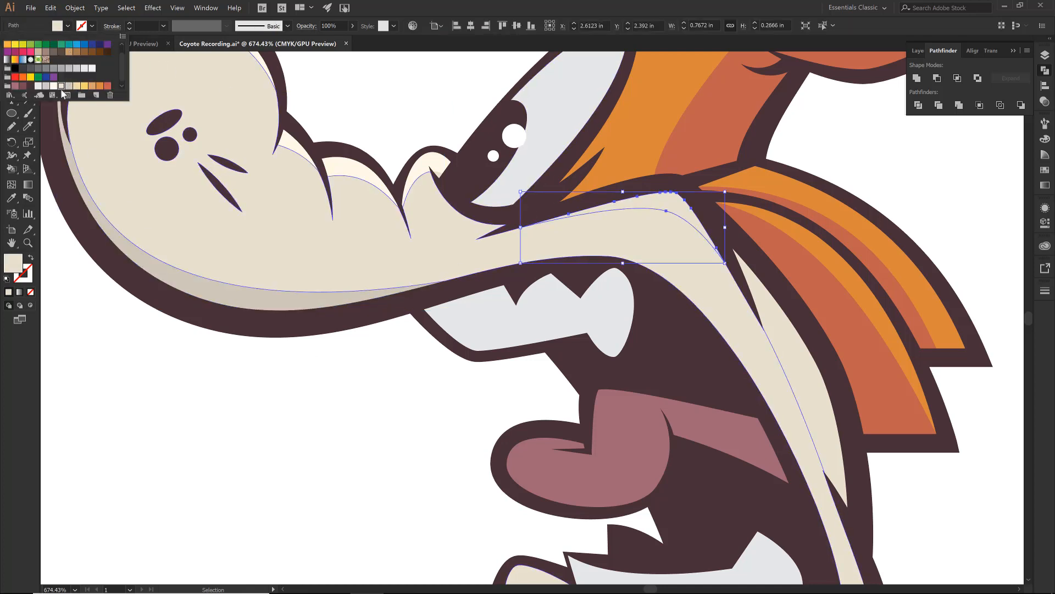
{"action": "left_click", "coordinate": [53, 86]}
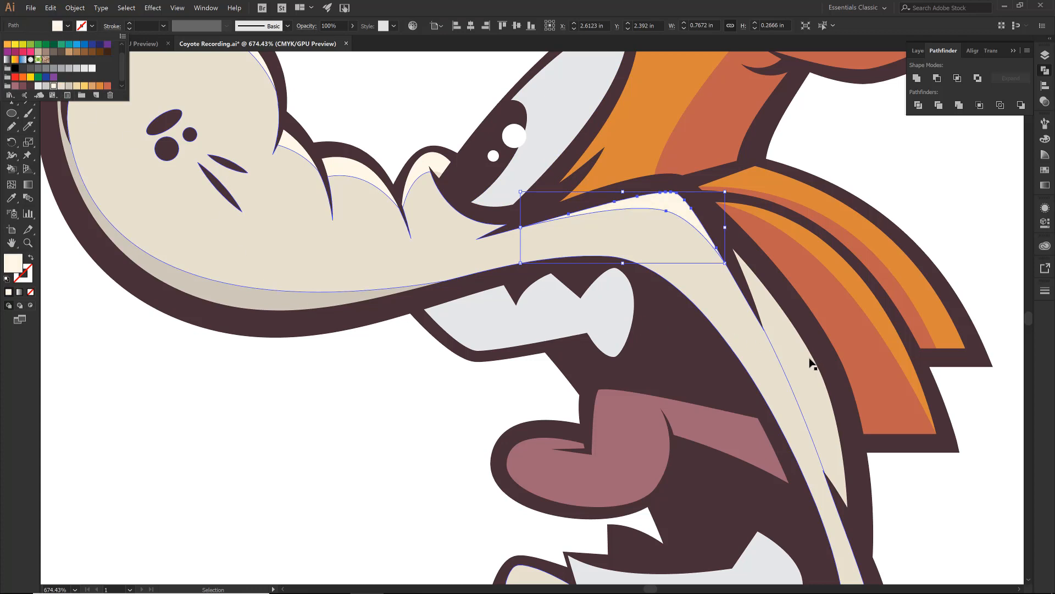
Recolour the divided beige piece along the back of the cheek a darker greyish beige for shadow
{"action": "left_click", "coordinate": [810, 360]}
{"action": "left_click", "coordinate": [807, 359]}
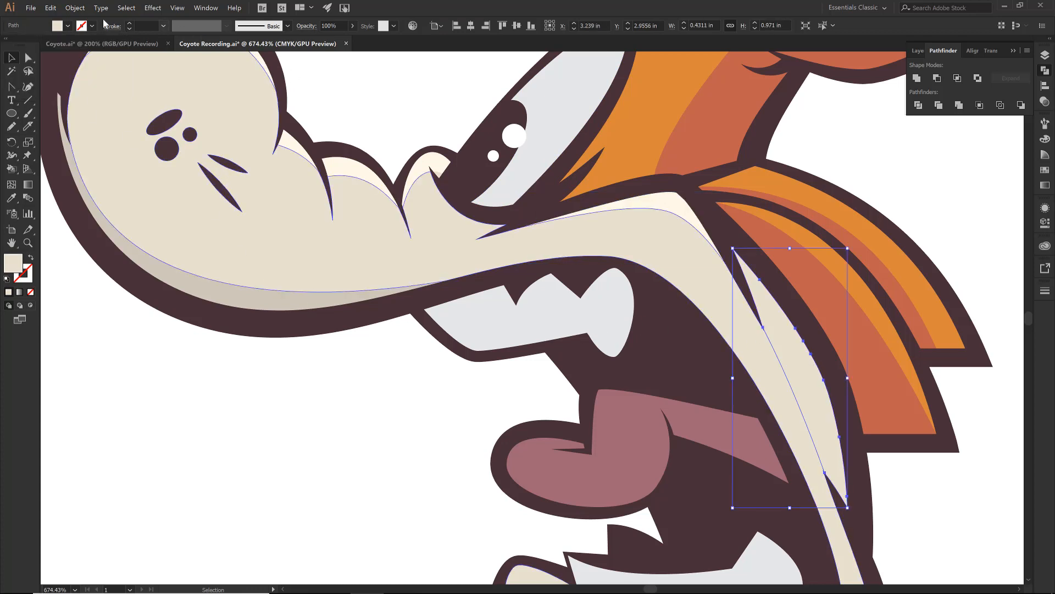
{"action": "left_click", "coordinate": [64, 26]}
{"action": "left_click", "coordinate": [68, 86]}
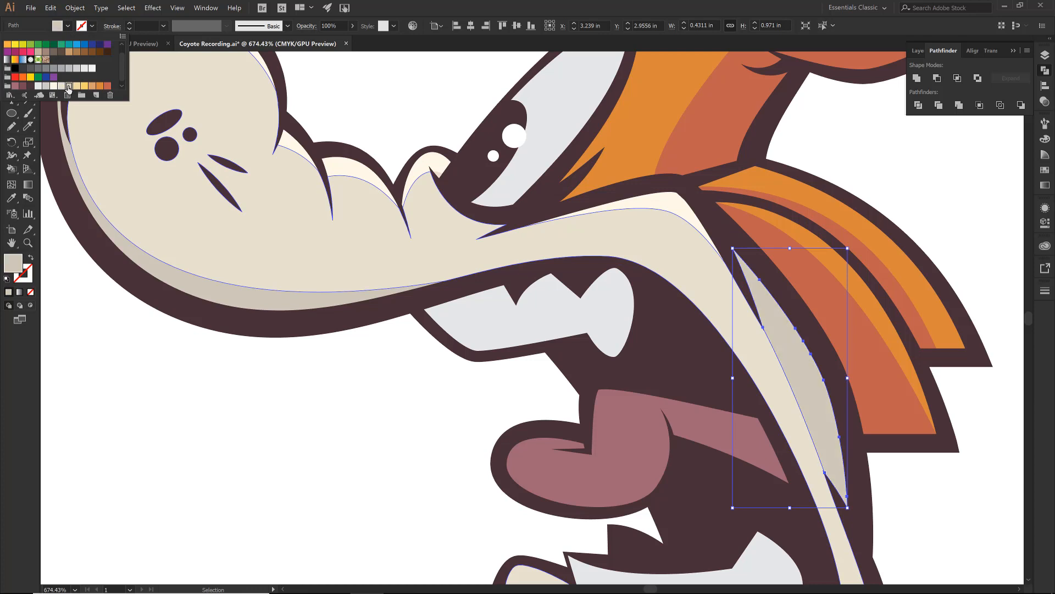
{"action": "left_click", "coordinate": [299, 427]}
Refine the curve inside the chin by shifting its upper ends and lower anchor and lengthening the front handle to round the bend
{"action": "scroll", "coordinate": [631, 485], "scroll_direction": "down", "scroll_amount": 2}
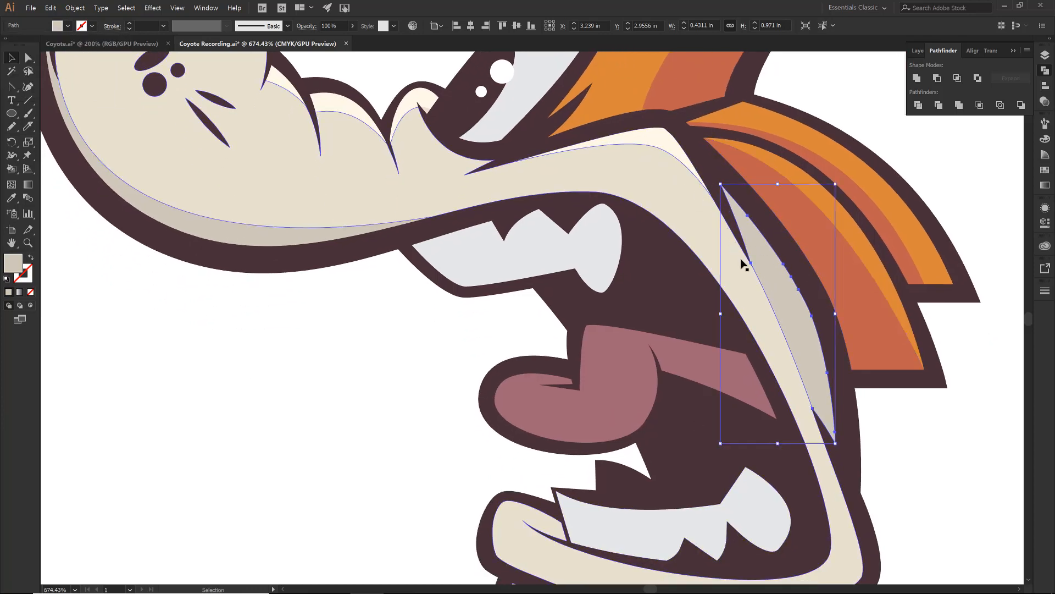
{"action": "left_click_drag", "start_coordinate": [895, 481], "coordinate": [789, 329]}
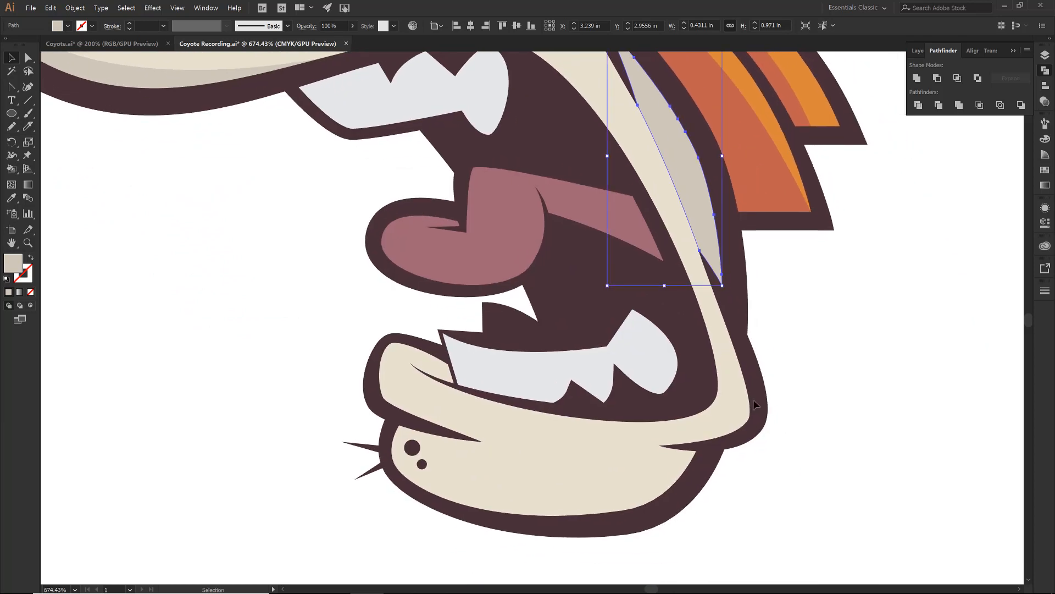
{"action": "key", "text": "a"}
{"action": "left_click", "coordinate": [409, 426]}
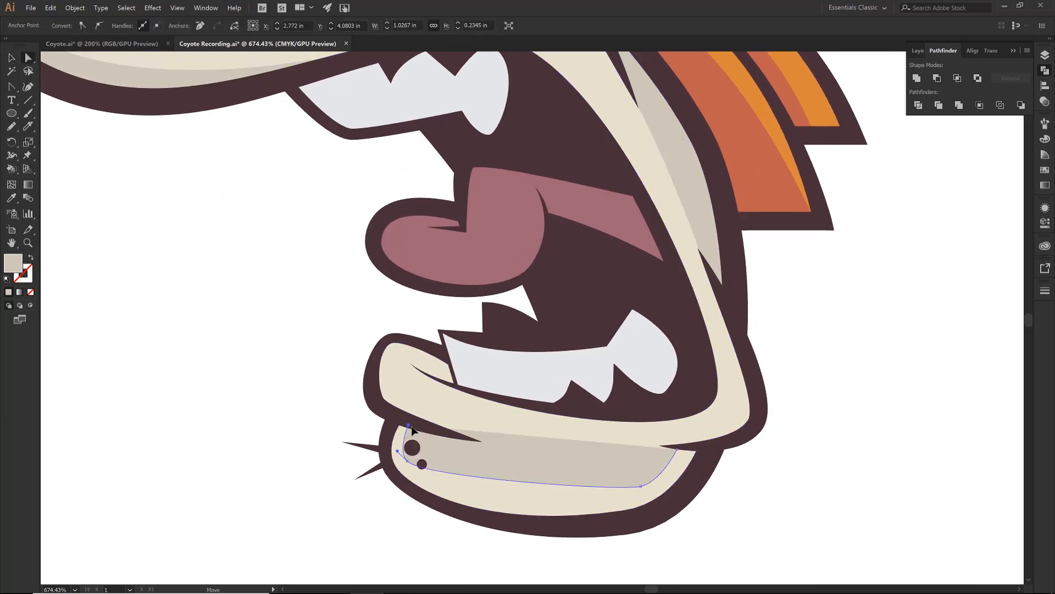
{"action": "left_click_drag", "start_coordinate": [412, 427], "coordinate": [418, 427]}
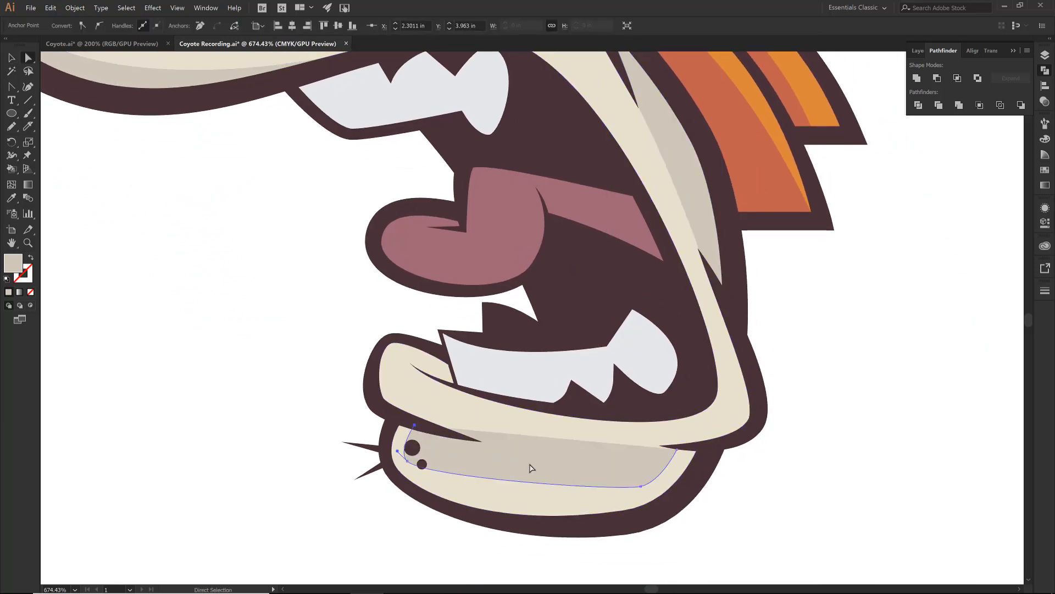
{"action": "left_click_drag", "start_coordinate": [641, 487], "coordinate": [629, 490]}
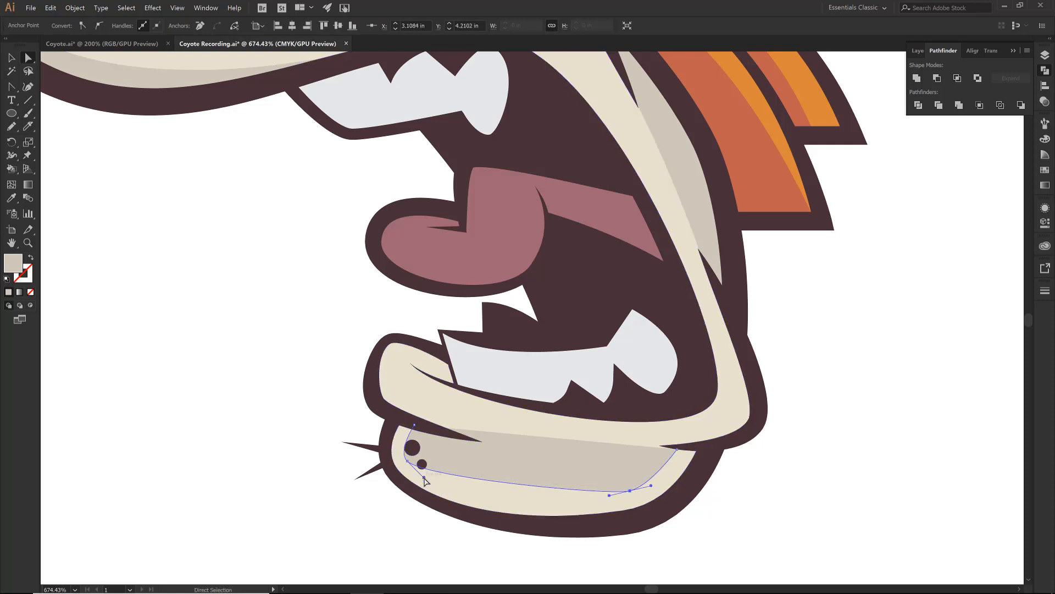
{"action": "left_click_drag", "start_coordinate": [424, 478], "coordinate": [439, 496]}
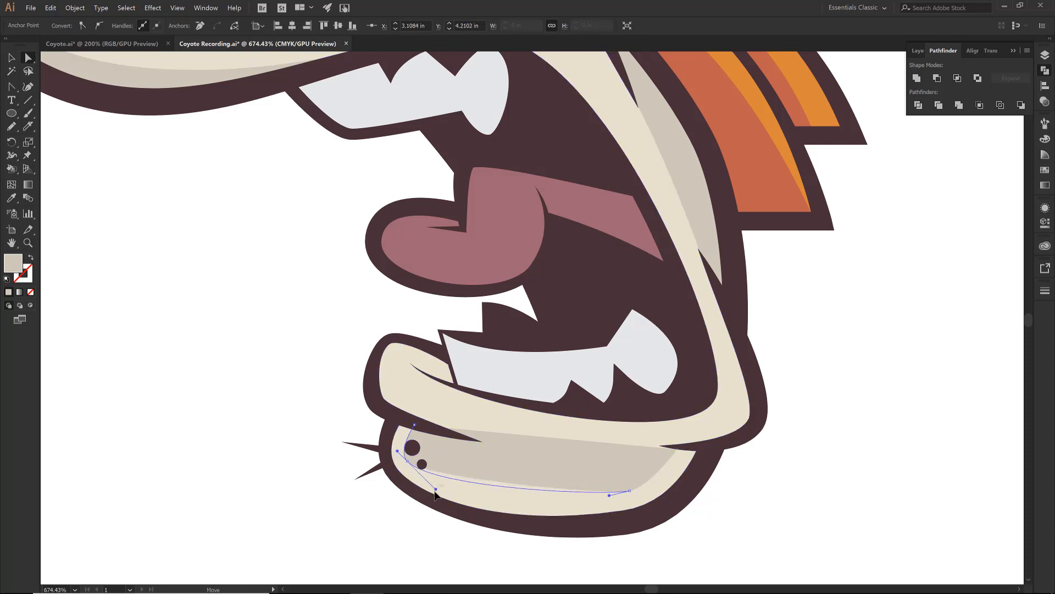
{"action": "left_click", "coordinate": [632, 491]}
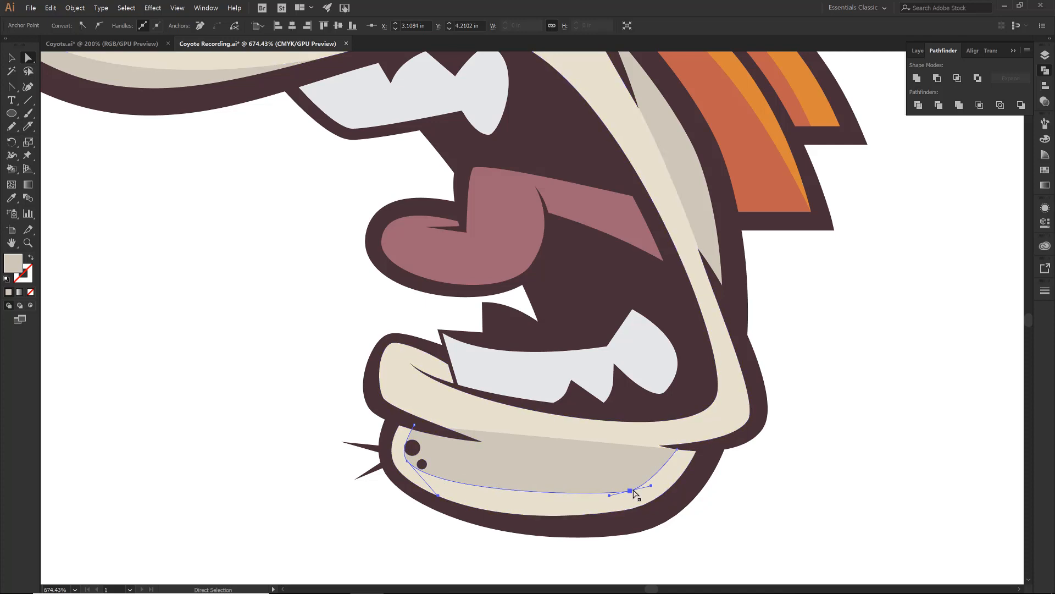
{"action": "left_click", "coordinate": [677, 449]}
{"action": "key", "text": "Up"}
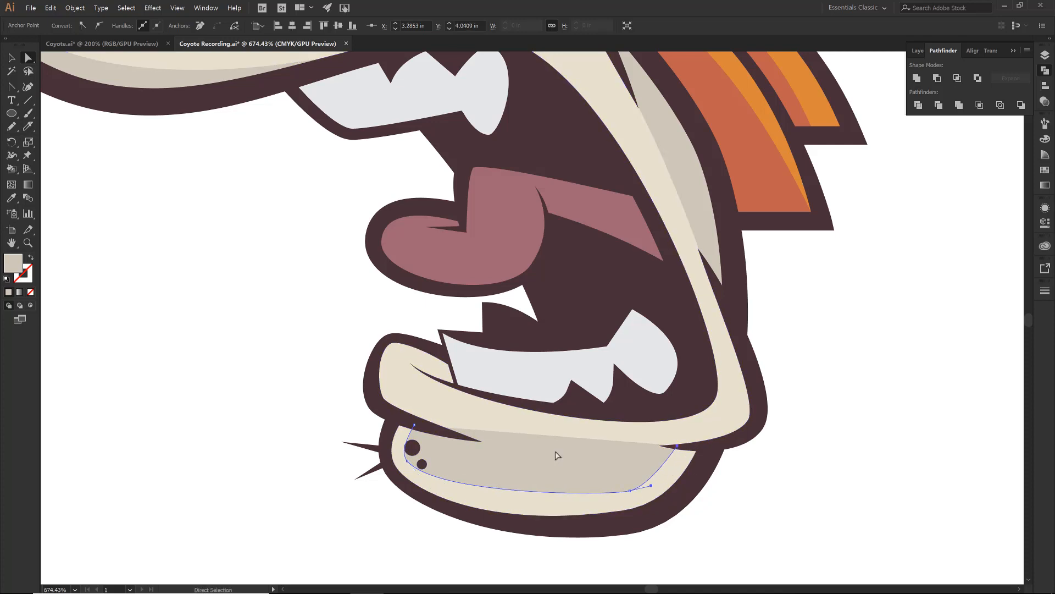
Divide the beige jaw shape along the unfilled chin curve with Pathfinder, ungroup it and shade the chin's lower strip darker greyish beige
{"action": "left_click", "coordinate": [31, 292]}
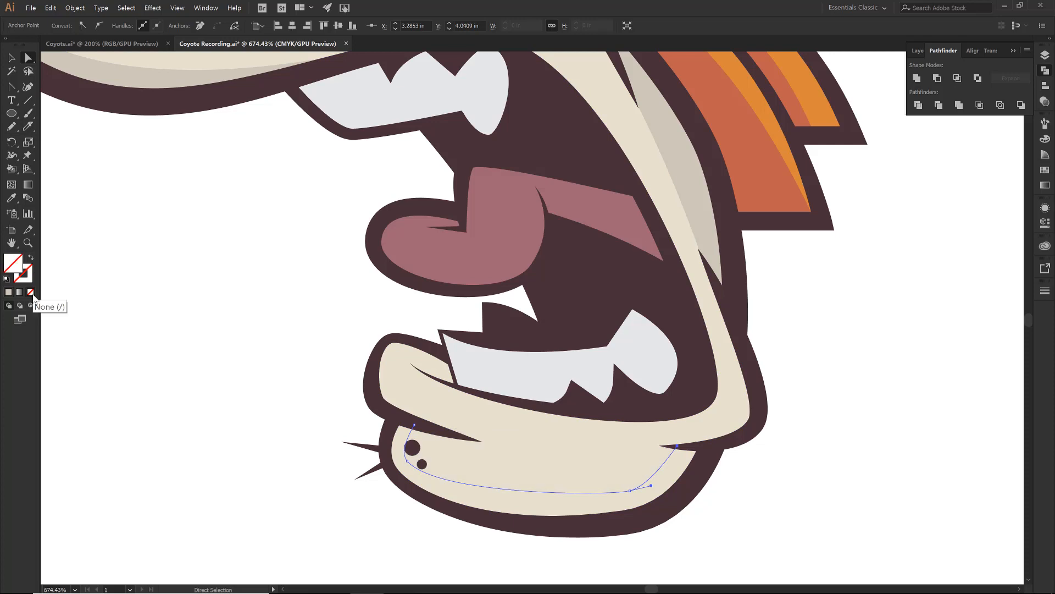
{"action": "key", "text": "v"}
{"action": "left_click", "coordinate": [415, 428], "text": "shift"}
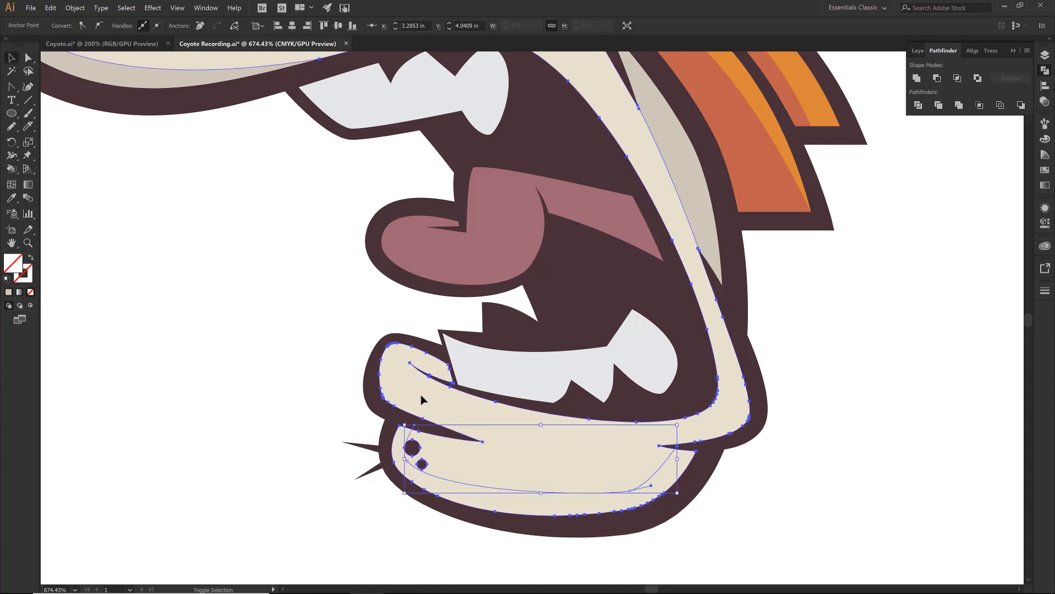
{"action": "left_click", "coordinate": [925, 106]}
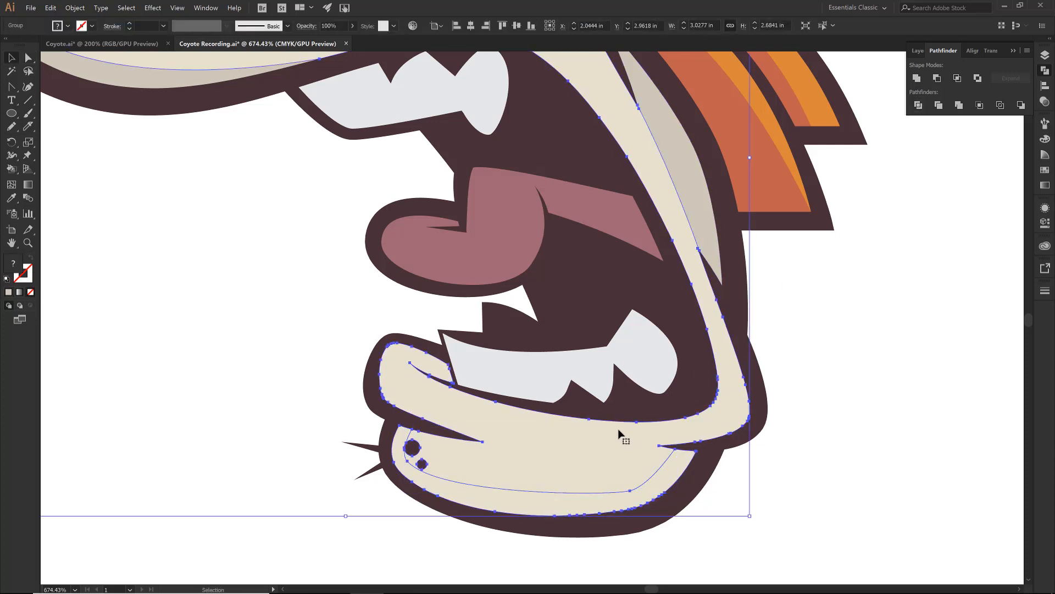
{"action": "right_click", "coordinate": [330, 240]}
{"action": "left_click", "coordinate": [362, 330]}
{"action": "left_click", "coordinate": [220, 236]}
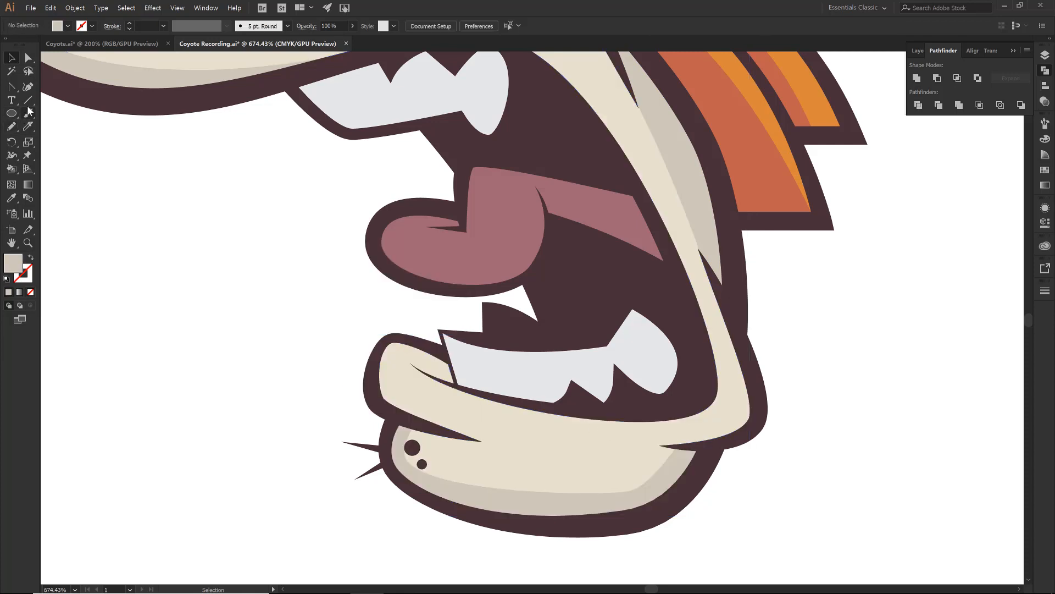
Draw a horizontal line from the chin shadow to the lip crease's tip, divide the jaw shape along it, ungroup and deselect
{"action": "left_click", "coordinate": [28, 100]}
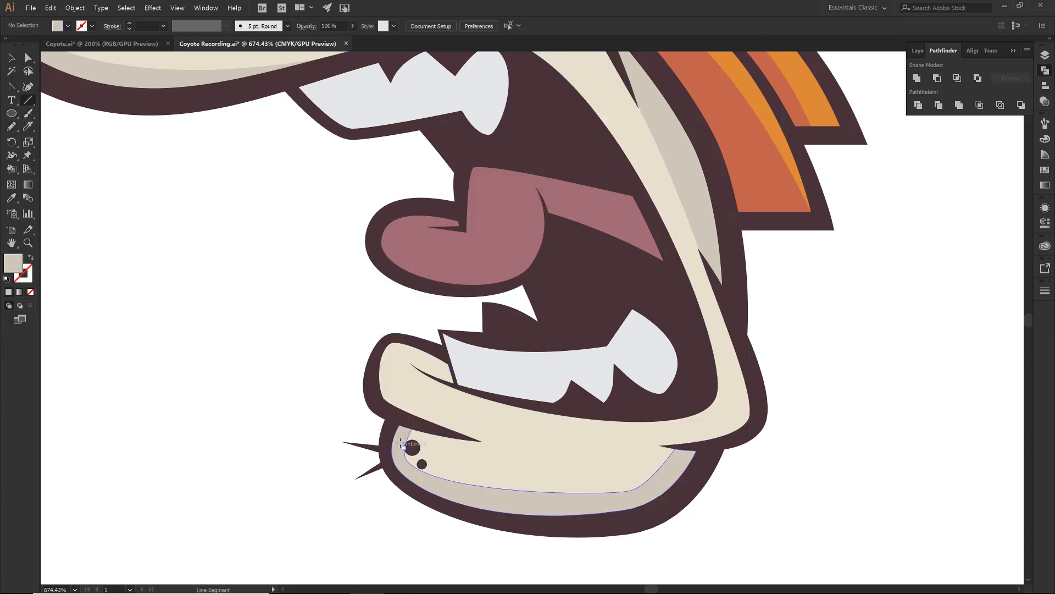
{"action": "left_click_drag", "start_coordinate": [400, 441], "coordinate": [483, 441]}
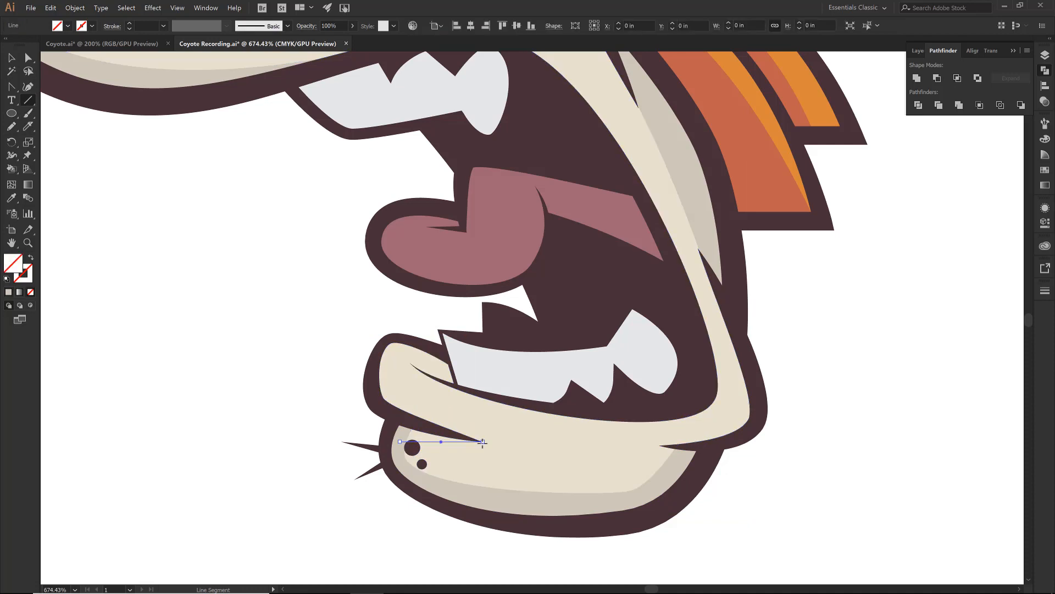
{"action": "key", "text": "v"}
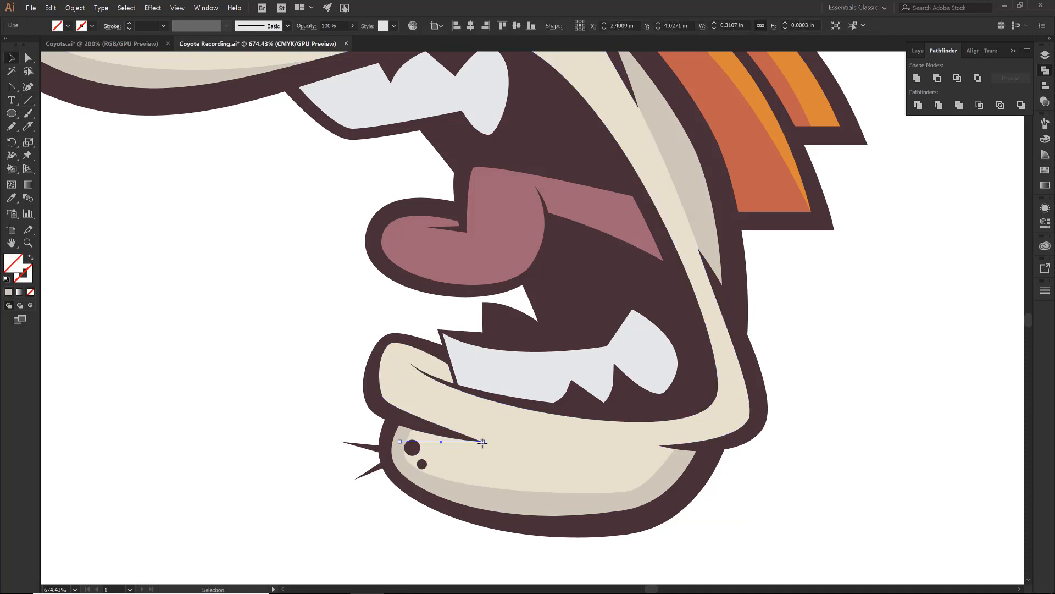
{"action": "left_click", "coordinate": [544, 431]}
{"action": "right_click", "coordinate": [421, 418]}
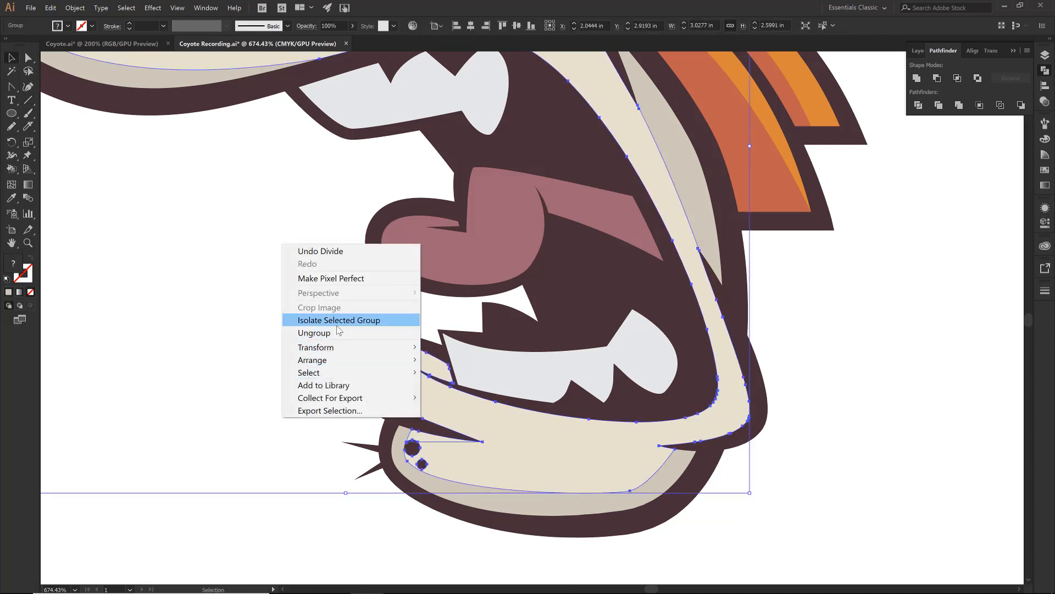
{"action": "left_click", "coordinate": [314, 333]}
{"action": "key", "text": "ctrl+shift+a"}
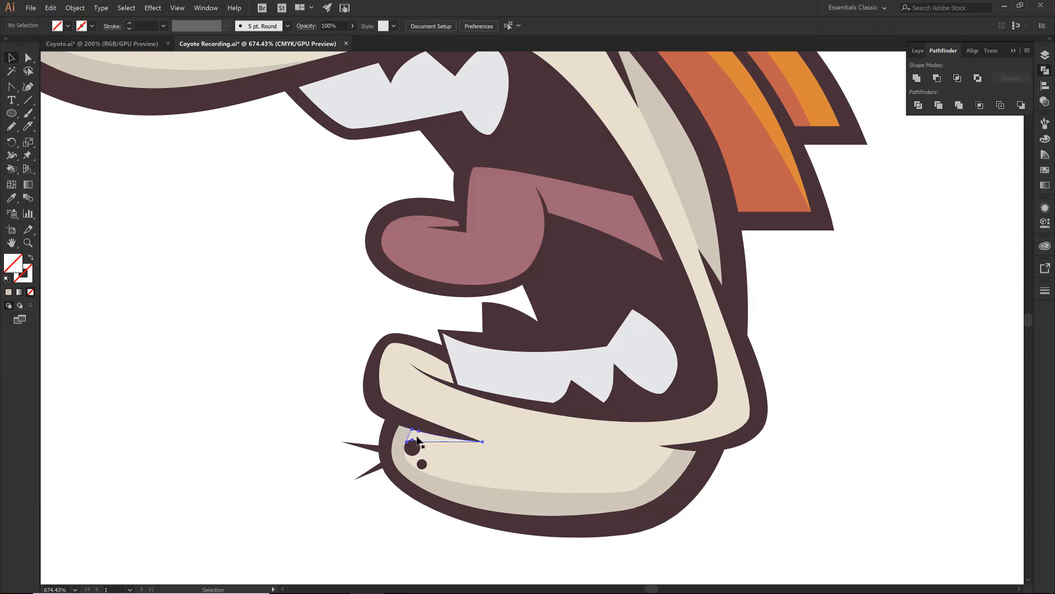
Recolour the small divided piece under the lip crease darker greyish beige to extend the chin shadow, and deselect it
{"action": "left_click", "coordinate": [418, 439]}
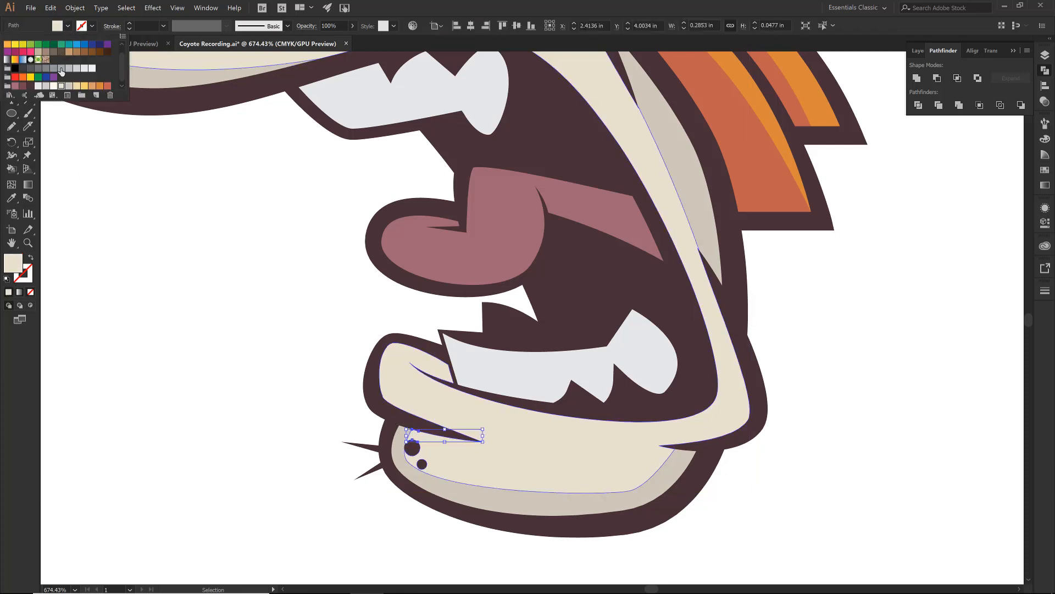
{"action": "left_click", "coordinate": [71, 85]}
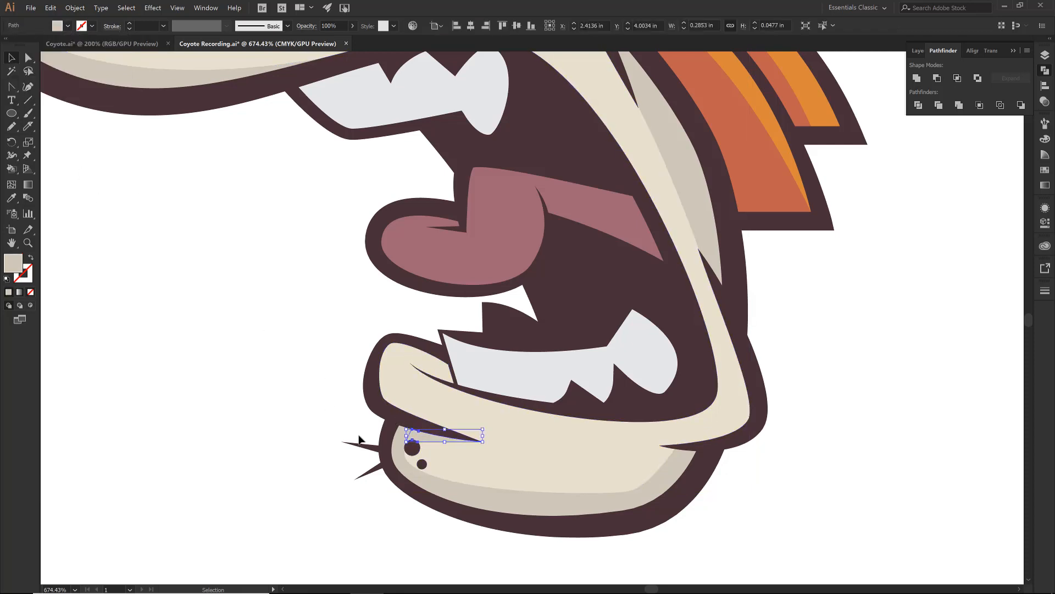
{"action": "left_click", "coordinate": [302, 400]}
Unite the front and rear tongue shapes into one shape with Pathfinder
{"action": "scroll", "coordinate": [302, 401], "scroll_direction": "up", "scroll_amount": 3}
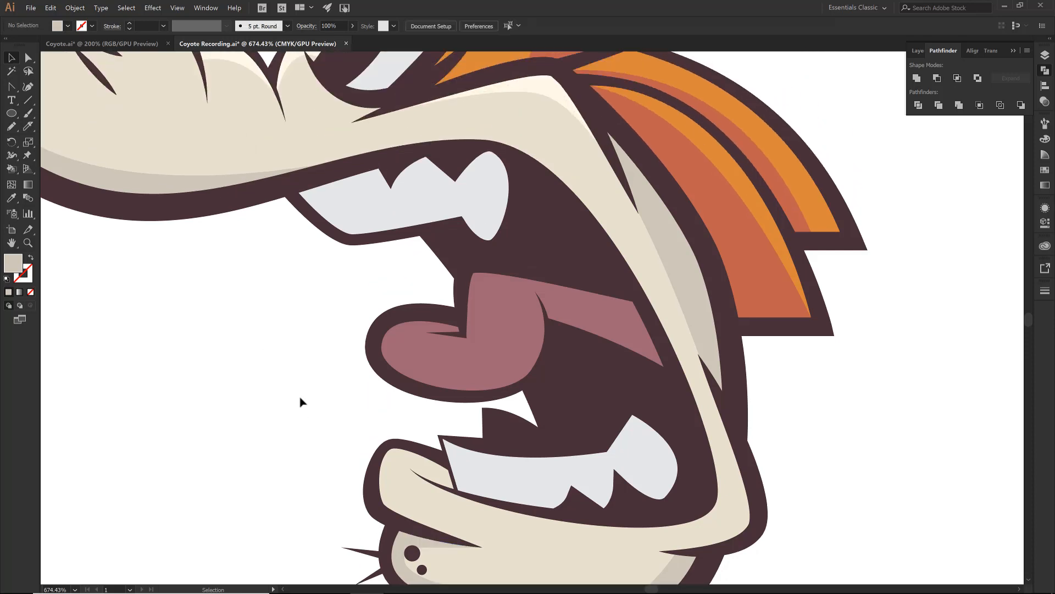
{"action": "left_click", "coordinate": [420, 357]}
{"action": "left_click", "coordinate": [560, 311], "text": "shift"}
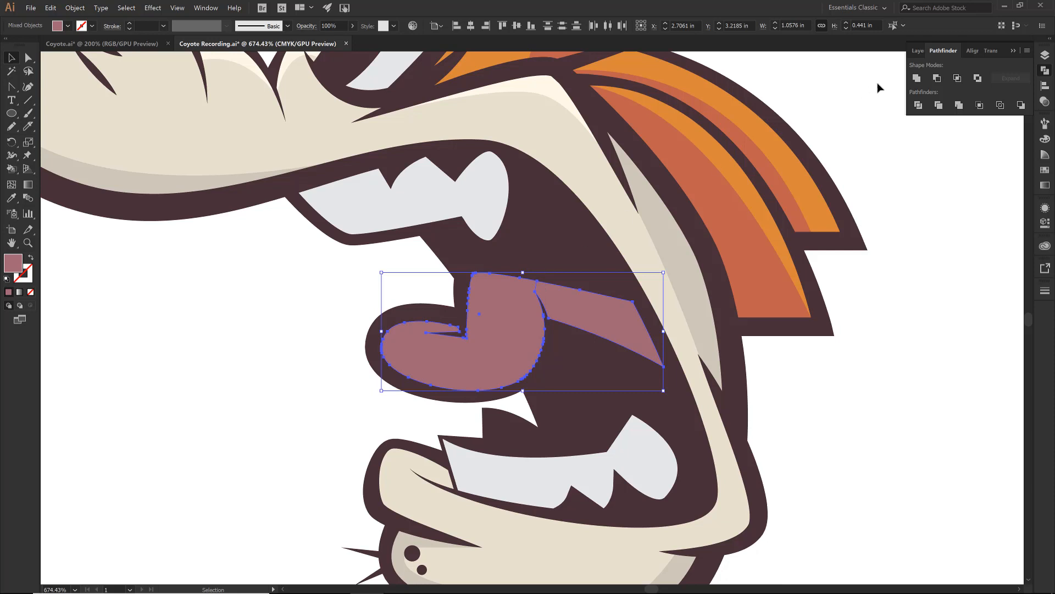
{"action": "left_click", "coordinate": [917, 78]}
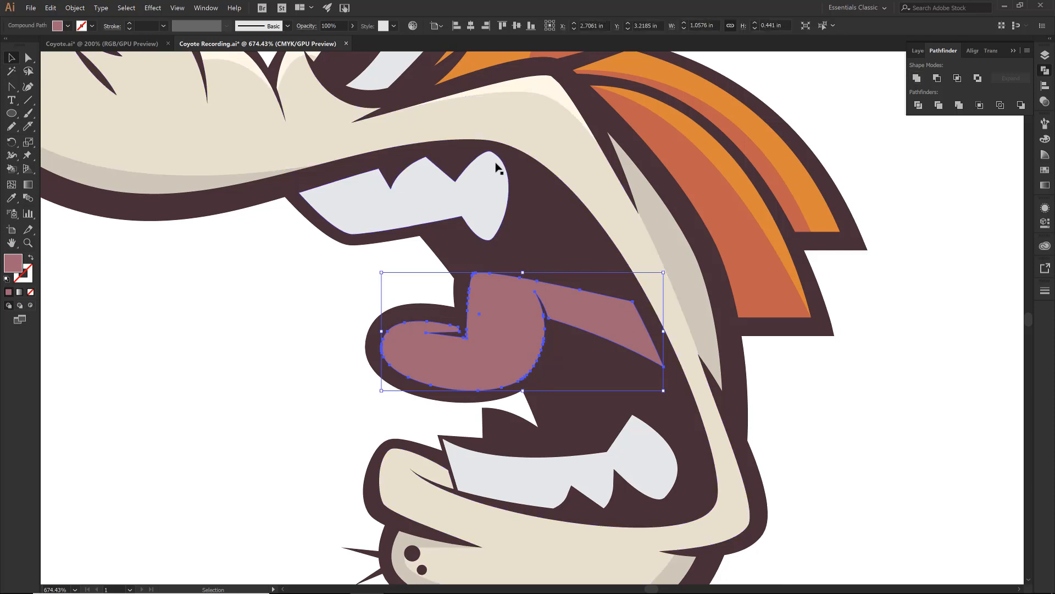
Cut the tongue with the Knife along its bend and recolour the lower and rear part darker mauve for shadow
{"action": "left_click", "coordinate": [28, 127]}
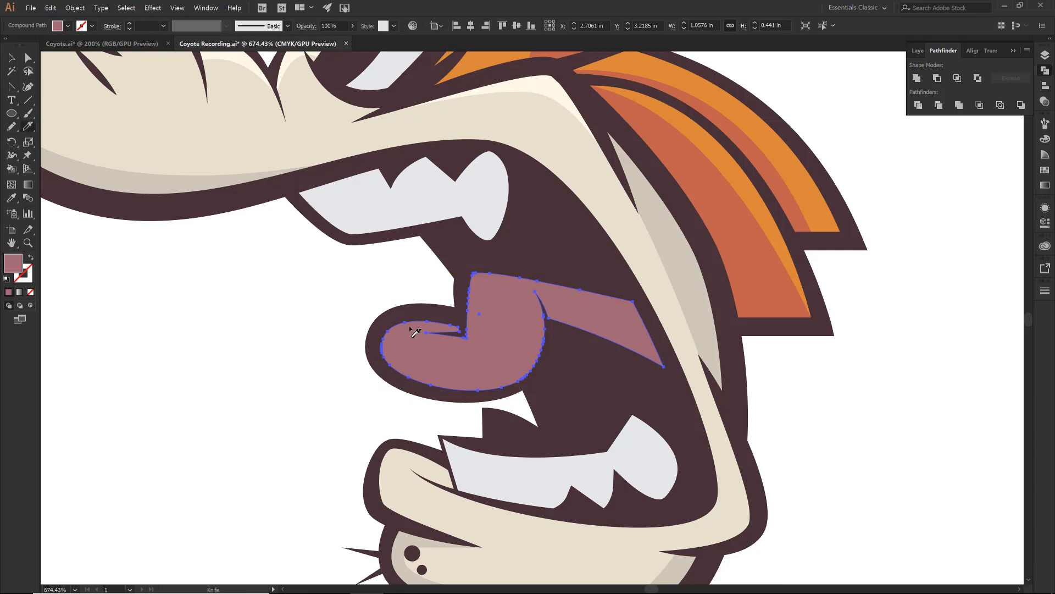
{"action": "mouse_move", "coordinate": [381, 325]}
{"action": "left_mouse_down"}
{"action": "mouse_move", "coordinate": [412, 360]}
{"action": "mouse_move", "coordinate": [477, 363]}
{"action": "mouse_move", "coordinate": [504, 350]}
{"action": "left_mouse_up"}
{"action": "left_click_drag", "start_coordinate": [510, 336], "coordinate": [514, 270]}
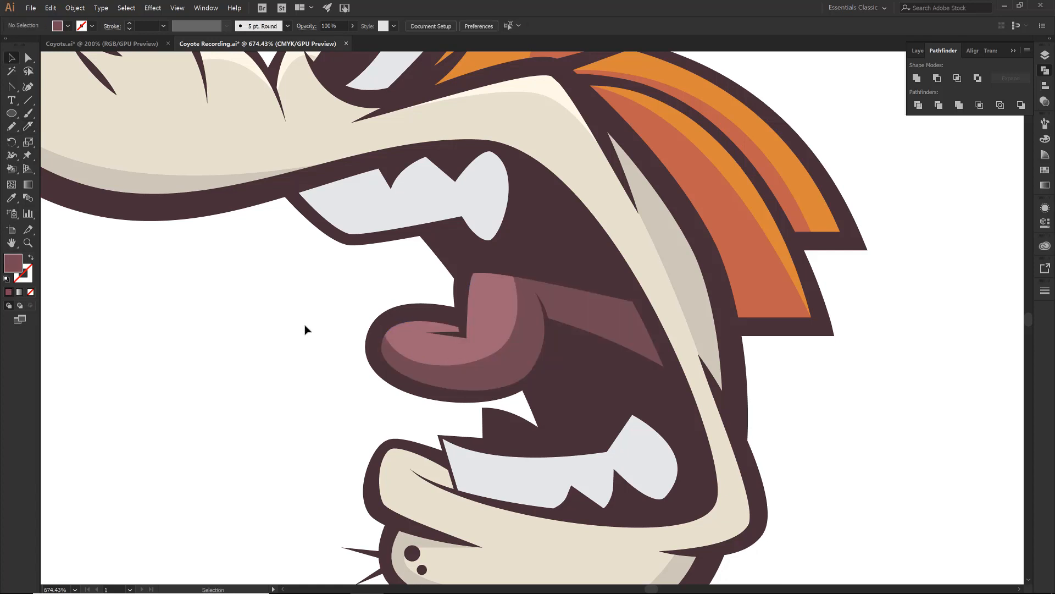
Draw a line from the brow crease to below the eye's lower corner and bend it into a curve behind the eye
{"action": "key", "text": "ctrl+0"}
{"action": "key", "text": "z"}
{"action": "left_click_drag", "start_coordinate": [445, 165], "coordinate": [618, 349]}
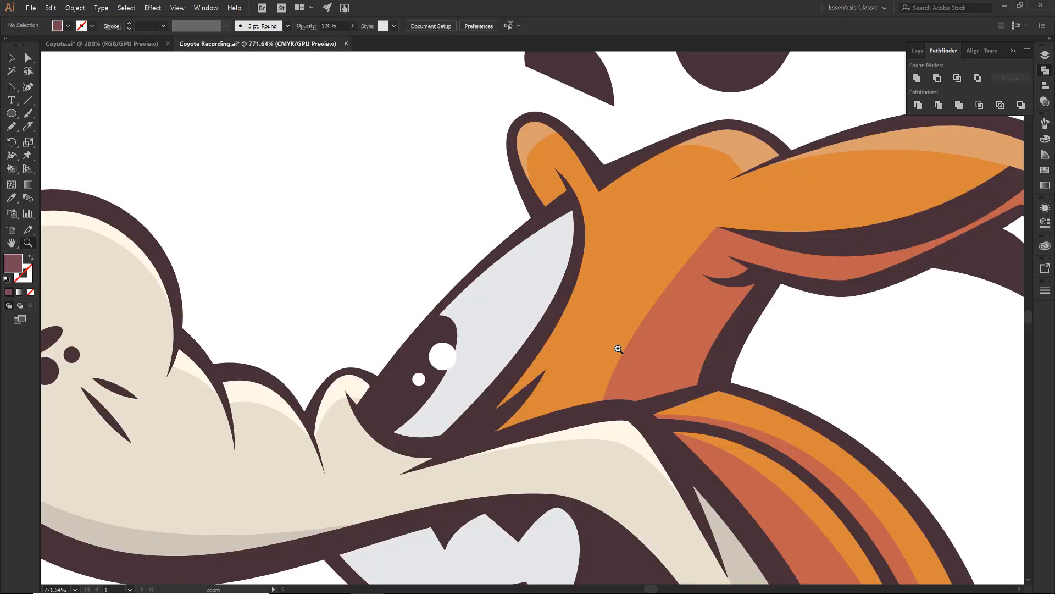
{"action": "left_click", "coordinate": [28, 99]}
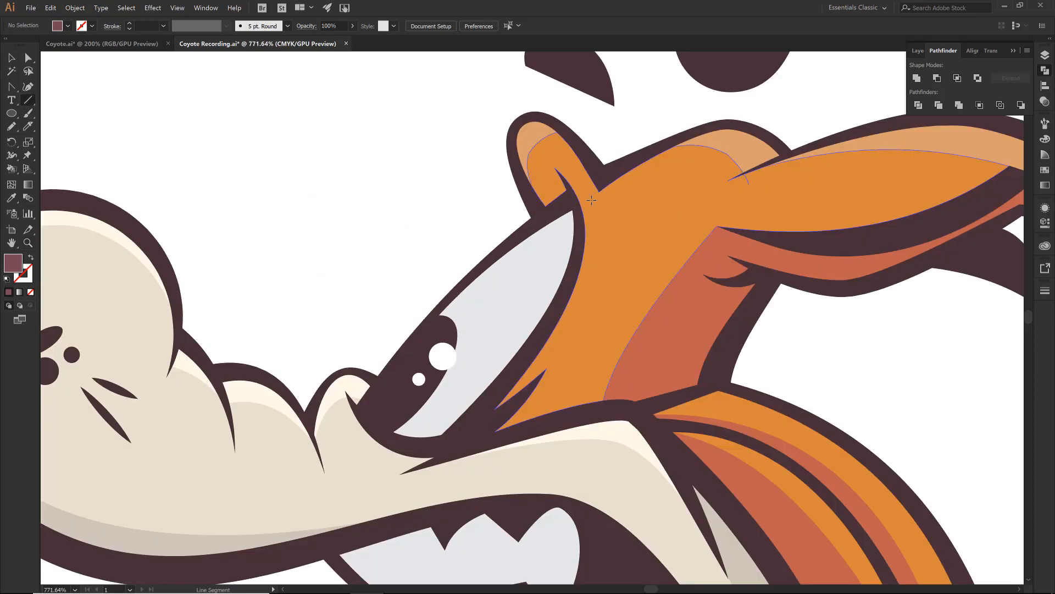
{"action": "left_click_drag", "start_coordinate": [567, 182], "coordinate": [479, 438]}
{"action": "key", "text": "shift+grave"}
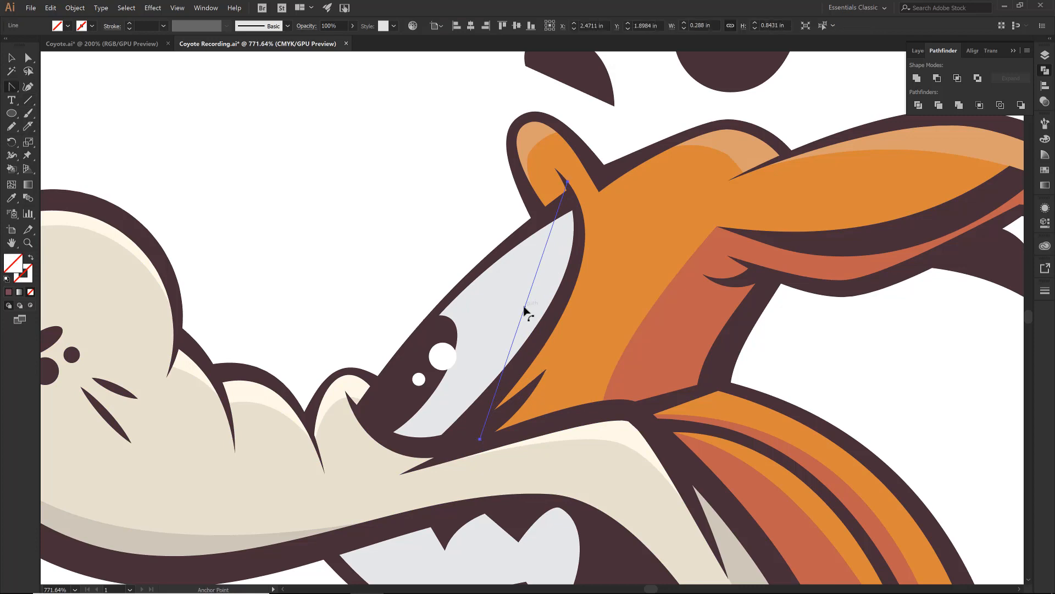
{"action": "left_click_drag", "start_coordinate": [523, 309], "coordinate": [585, 302]}
Divide the orange face shape along the curve behind the eye, ungroup the pieces and recolour the strip beside the eye terracotta
{"action": "key", "text": "v"}
{"action": "left_click", "coordinate": [573, 277]}
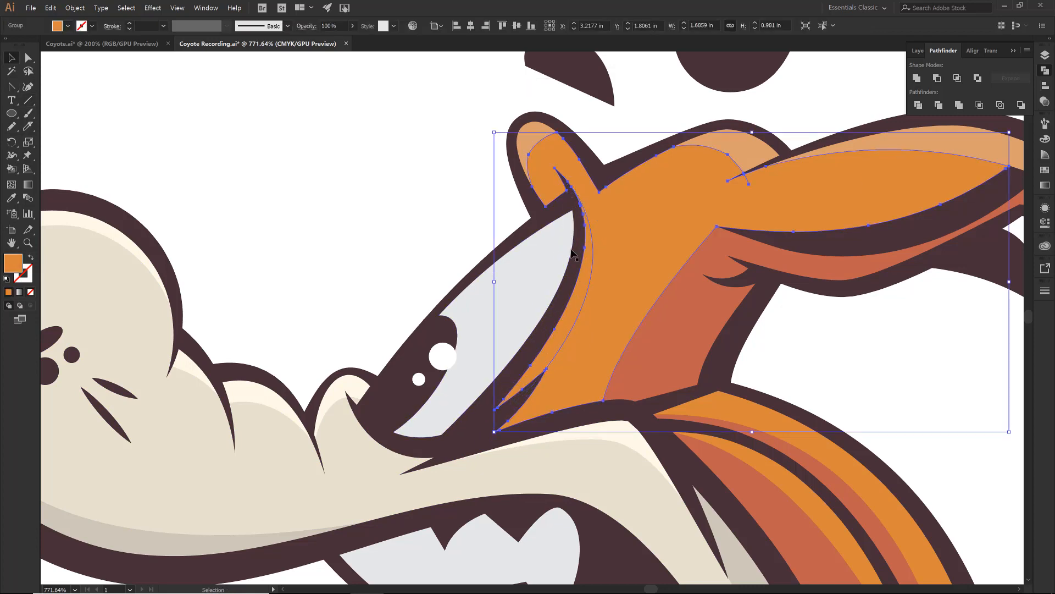
{"action": "right_click", "coordinate": [554, 351]}
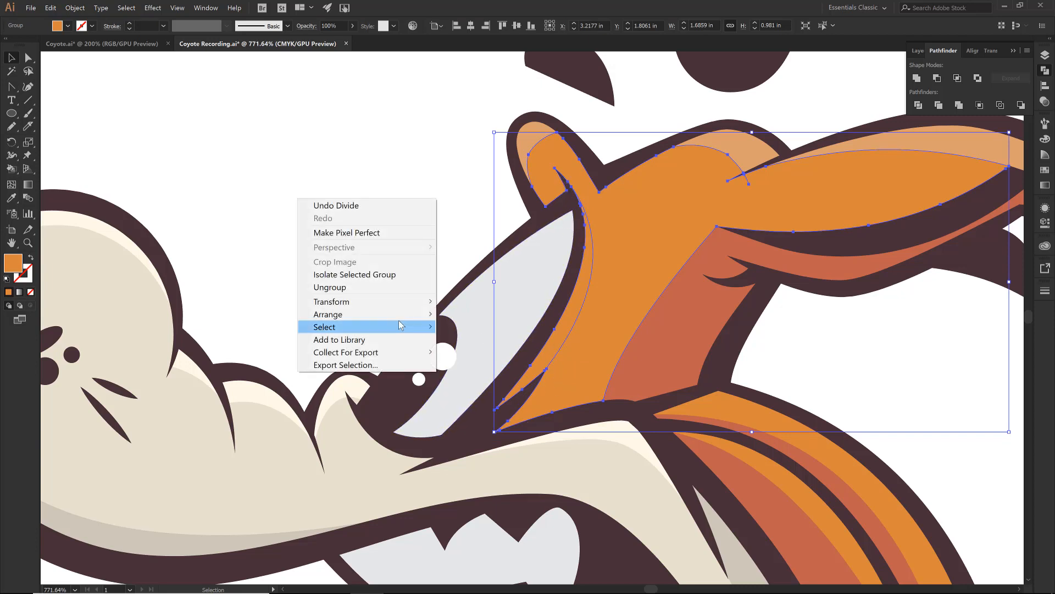
{"action": "left_click", "coordinate": [349, 292]}
Draw a line across the eye white, bend it to follow the eye's rear edge and nudge its lower end forward
{"action": "key", "text": "ctrl+0"}
{"action": "key", "text": "backslash"}
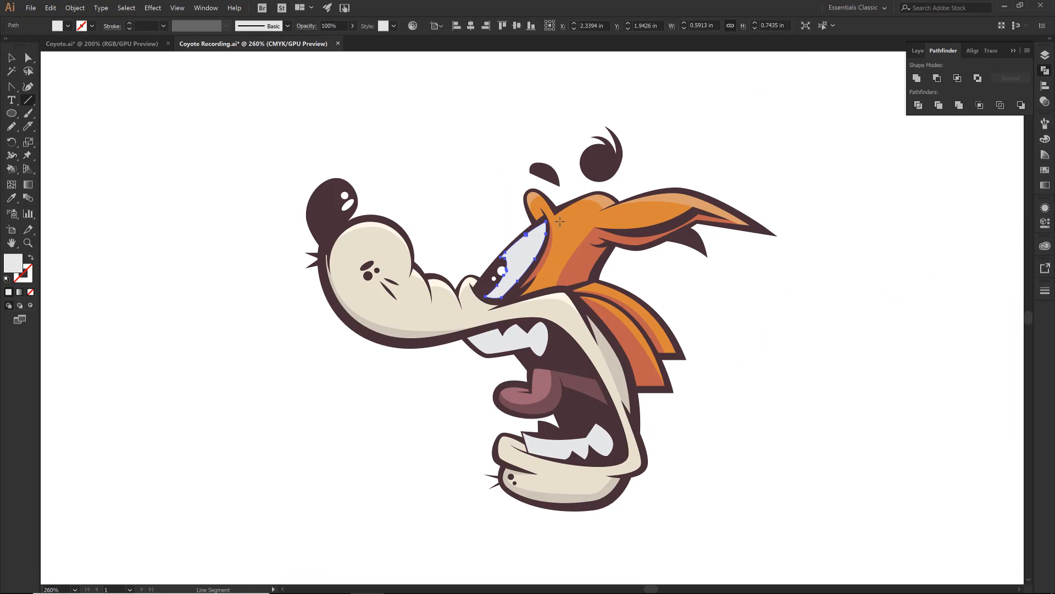
{"action": "mouse_move", "coordinate": [526, 218]}
{"action": "left_mouse_down"}
{"action": "mouse_move", "coordinate": [522, 286]}
{"action": "mouse_move", "coordinate": [536, 250]}
{"action": "mouse_move", "coordinate": [514, 275]}
{"action": "left_mouse_up"}
{"action": "key", "text": "shift+c"}
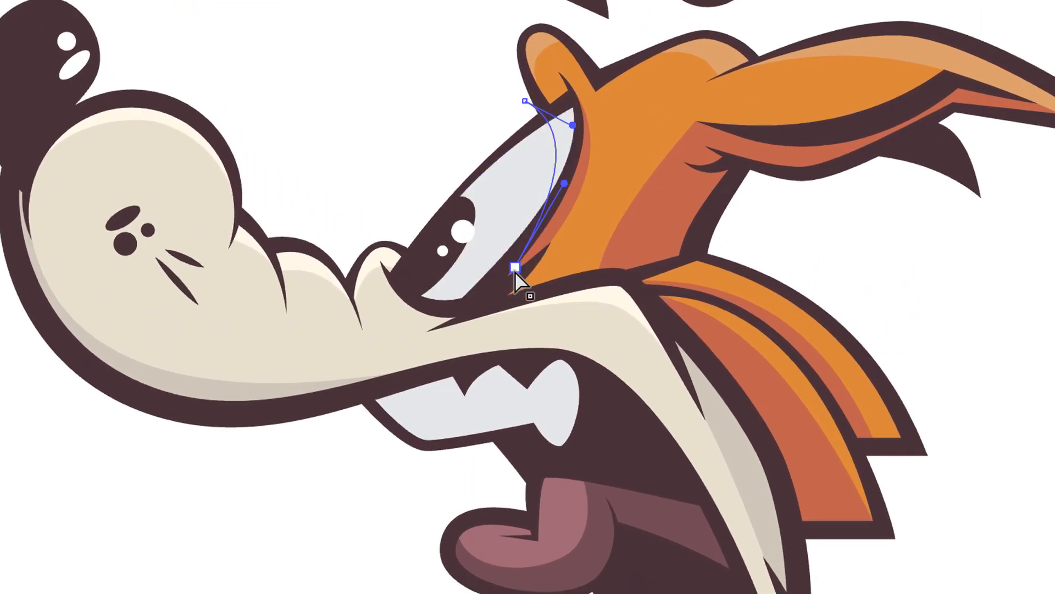
{"action": "key", "text": "a"}
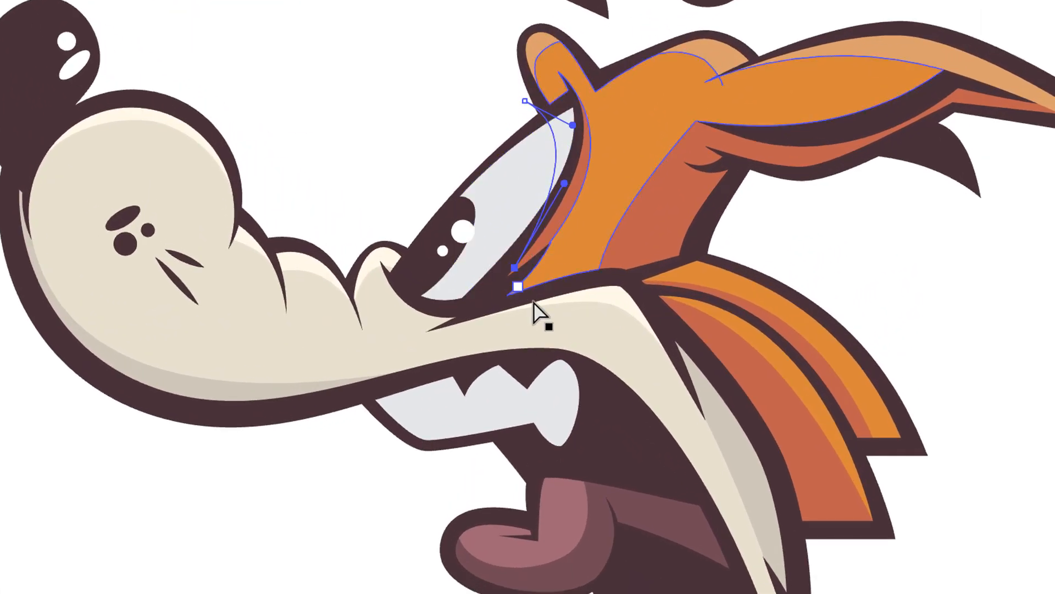
{"action": "key", "text": "Left"}
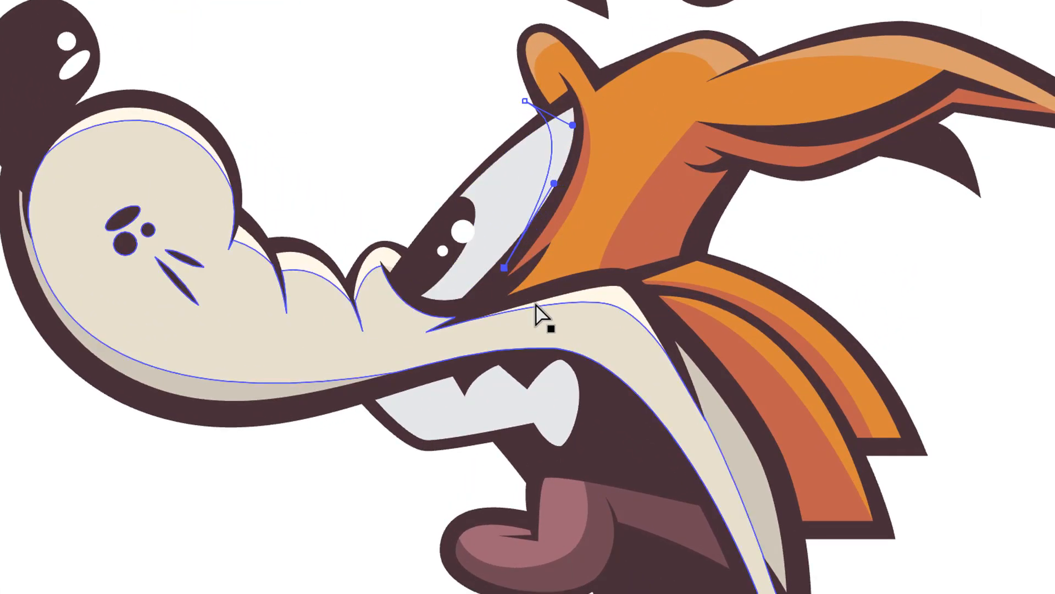
Raise the lower end of the curve across the eye white and adjust its handle to refine the bend
{"action": "key", "text": "Up"}
{"action": "key", "text": "Up"}
{"action": "key", "text": "Up"}
{"action": "key", "text": "Up"}
{"action": "key", "text": "Up"}
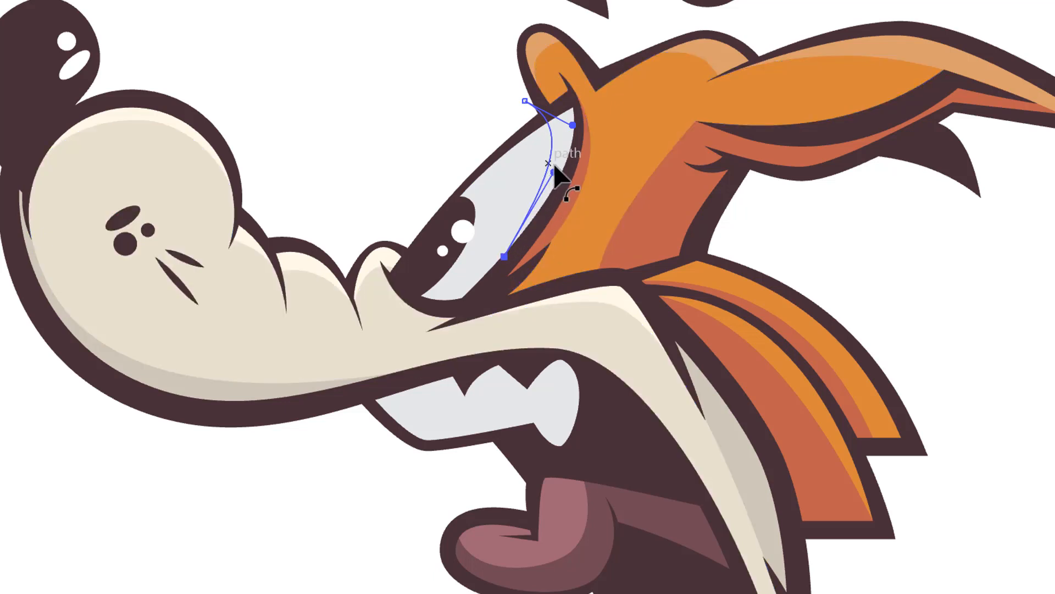
{"action": "left_click_drag", "start_coordinate": [553, 173], "coordinate": [558, 181]}
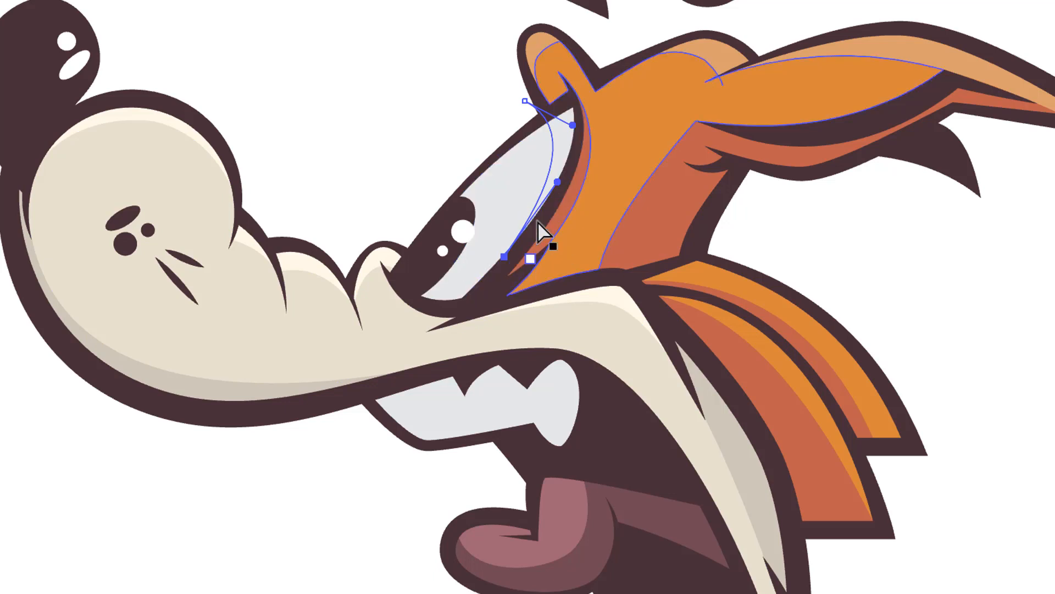
{"action": "left_click", "coordinate": [525, 101]}
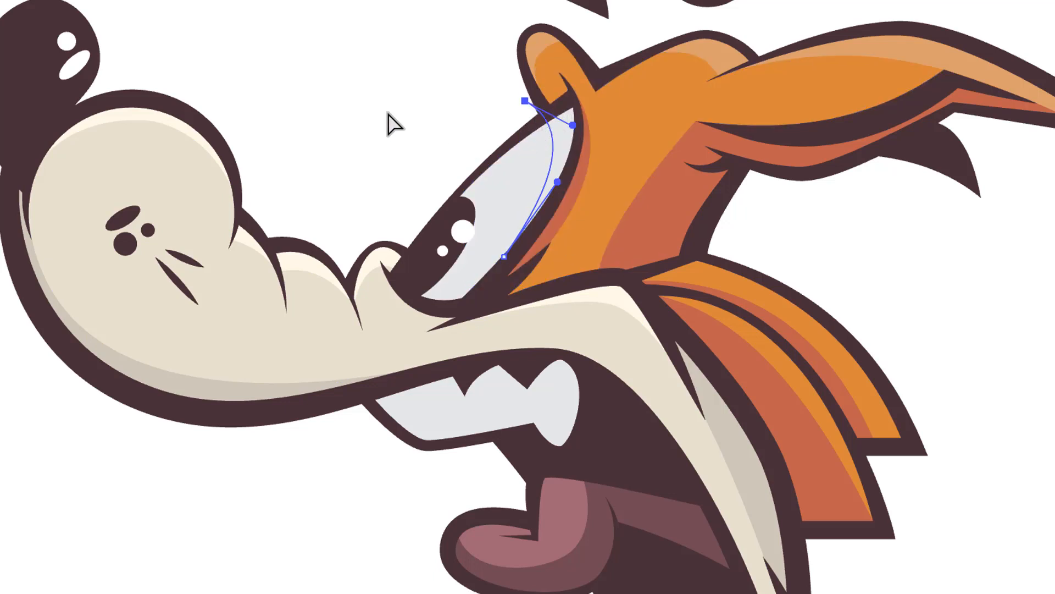
{"action": "key", "text": "v"}
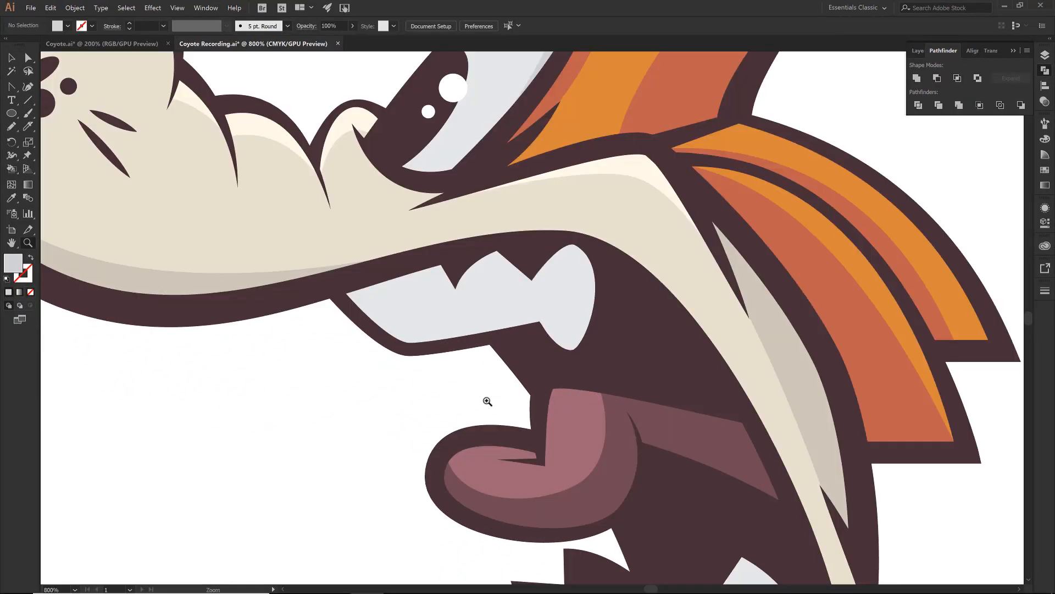
Draw a three-point line across the upper teeth from below the snout to inside the mouth and bend it into an arch
{"action": "key", "text": "p"}
{"action": "left_click", "coordinate": [158, 353]}
{"action": "left_click", "coordinate": [530, 257]}
{"action": "left_click", "coordinate": [671, 327]}
{"action": "key", "text": "shift+c"}
{"action": "left_click_drag", "start_coordinate": [531, 256], "coordinate": [626, 267]}
Shift the middle point of the arch over the upper teeth slightly upward and toward the back of the mouth
{"action": "key", "text": "a"}
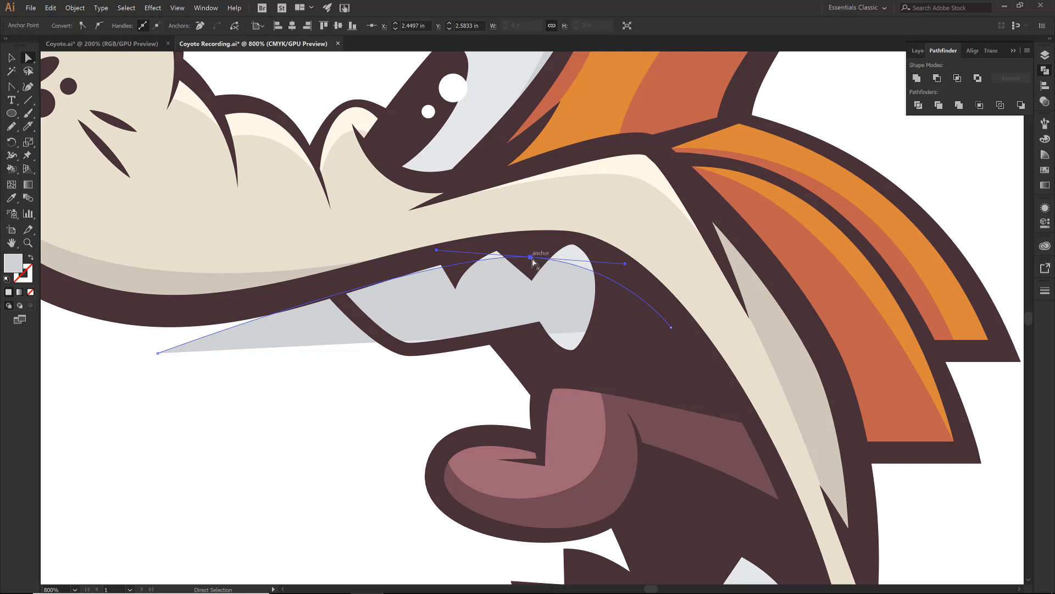
{"action": "key", "text": "Up"}
{"action": "key", "text": "Up"}
{"action": "key", "text": "Up"}
{"action": "key", "text": "Up"}
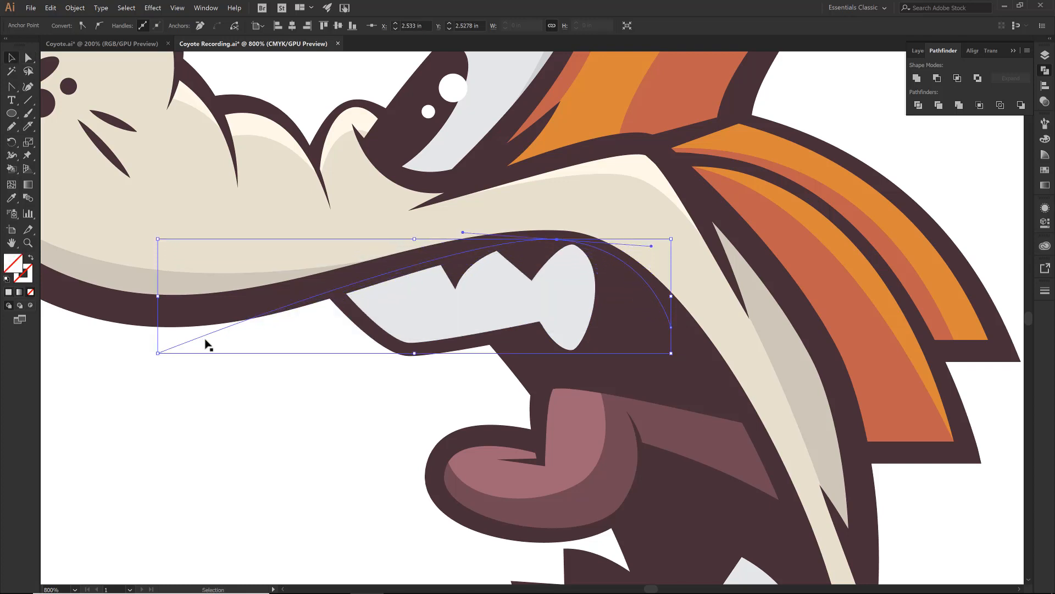
{"action": "key", "text": "Down"}
{"action": "key", "text": "Down"}
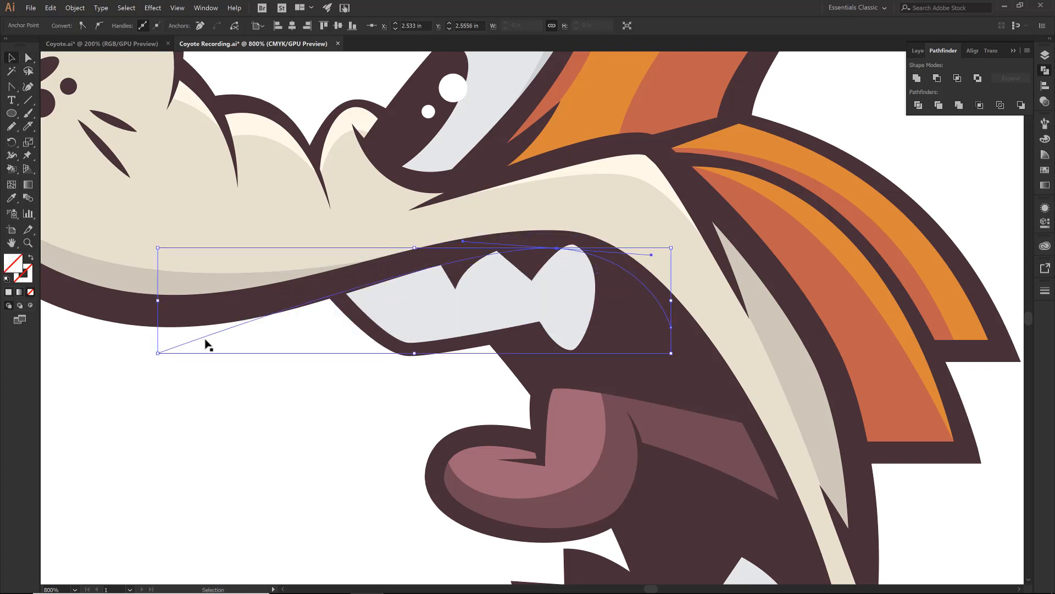
{"action": "left_click", "coordinate": [178, 403]}
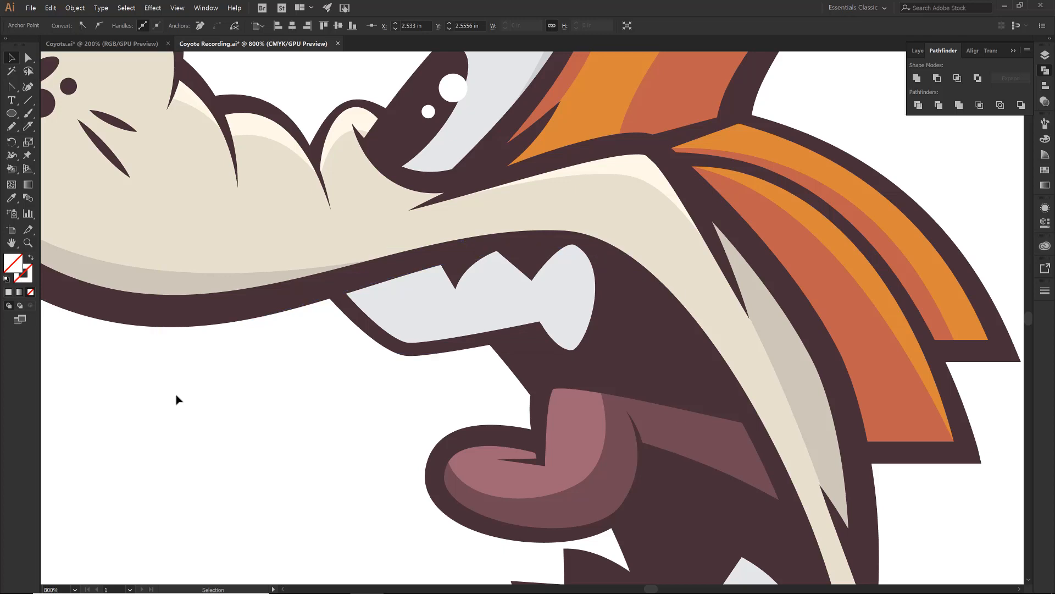
Move the whole arch down so that it crosses the upper part of the top teeth
{"action": "left_click", "coordinate": [171, 350]}
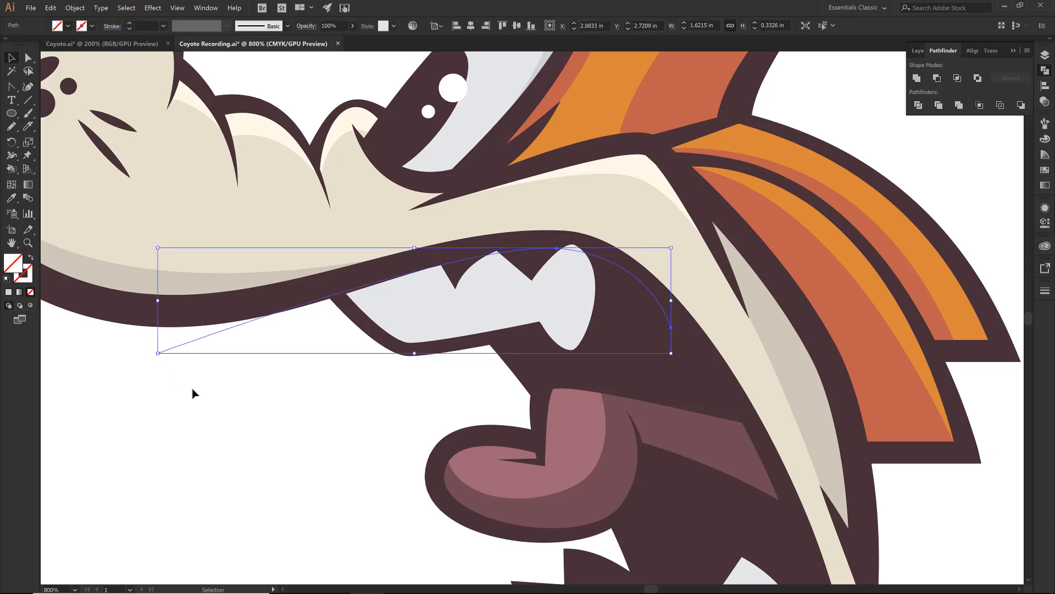
{"action": "key", "text": "Down"}
{"action": "key", "text": "Down"}
{"action": "key", "text": "Down"}
{"action": "key", "text": "Down"}
{"action": "key", "text": "Down"}
{"action": "key", "text": "Down"}
{"action": "key", "text": "Down"}
{"action": "key", "text": "Down"}
{"action": "key", "text": "Down"}
{"action": "key", "text": "Down"}
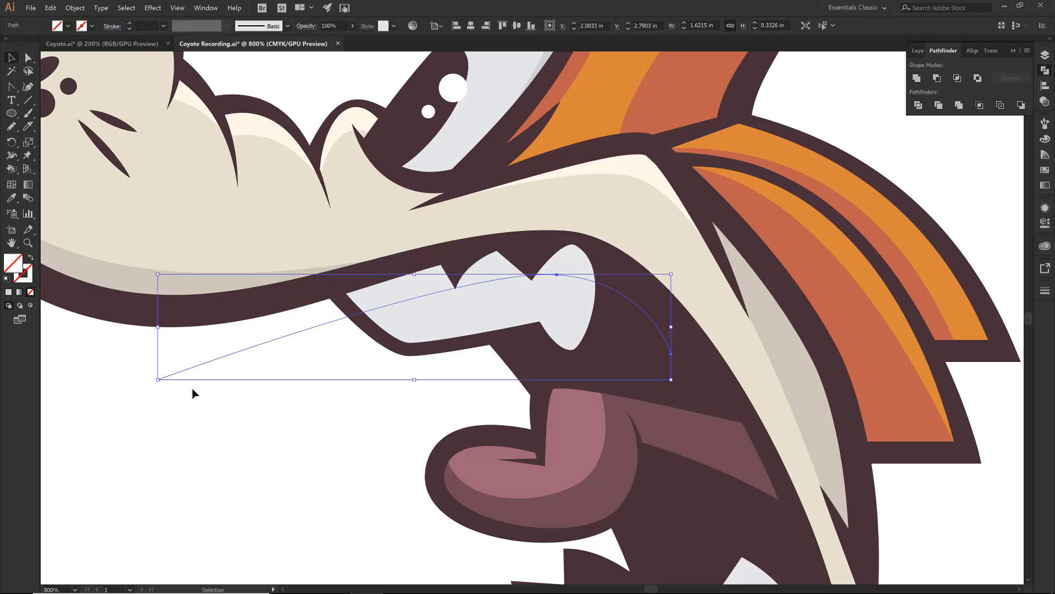
{"action": "key", "text": "Up"}
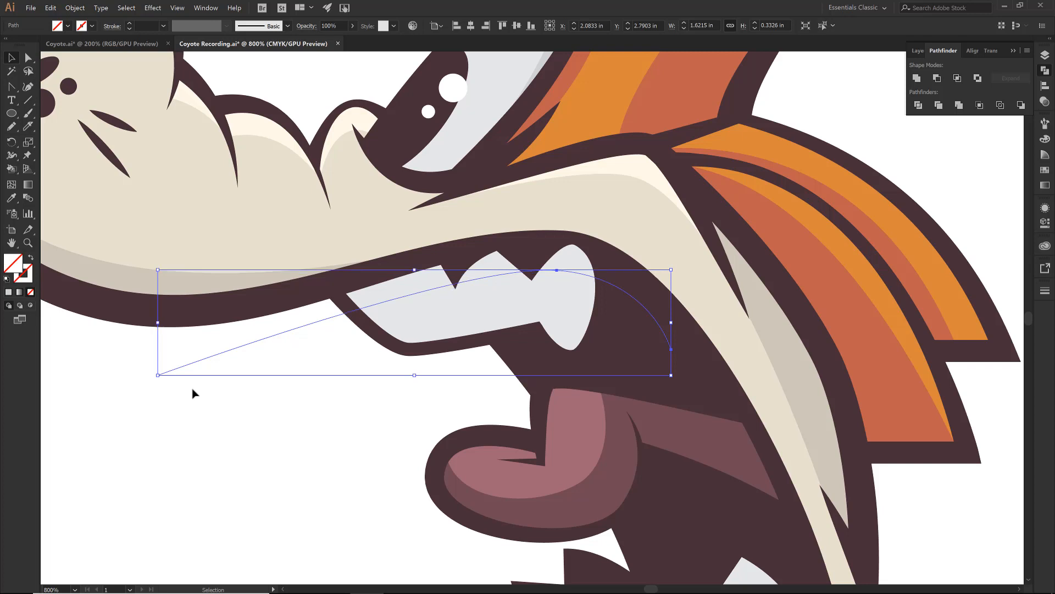
Divide the upper teeth shape along the arch and ungroup the resulting pieces
{"action": "right_click", "coordinate": [440, 329]}
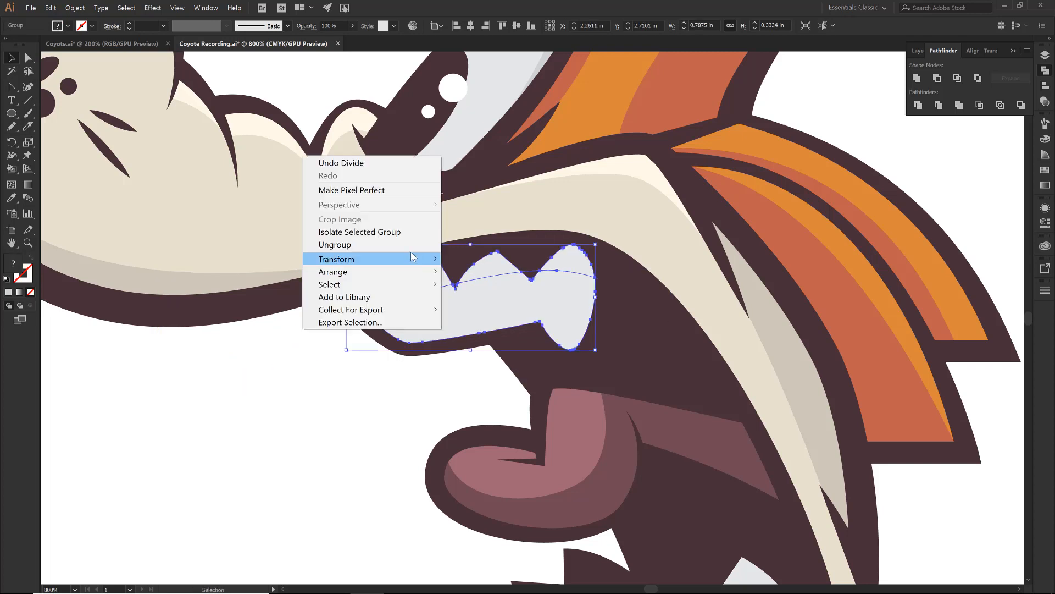
{"action": "left_click", "coordinate": [377, 245]}
{"action": "left_click", "coordinate": [345, 338]}
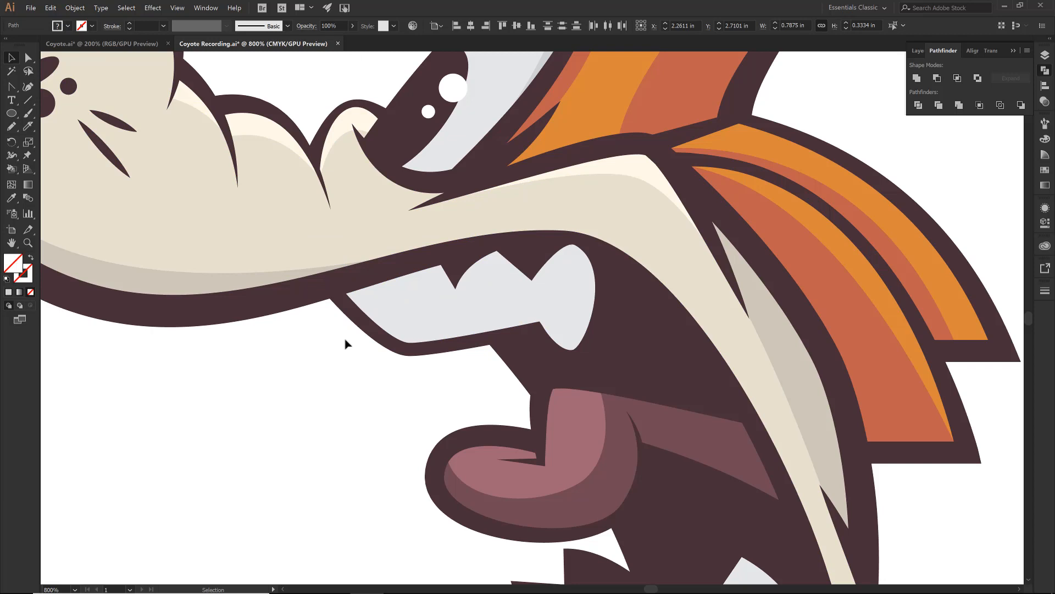
Recolour the three tooth pieces above the arch with the darker grey sampled from the eye's shadow
{"action": "left_click", "coordinate": [380, 295]}
{"action": "left_click", "coordinate": [487, 271], "text": "shift"}
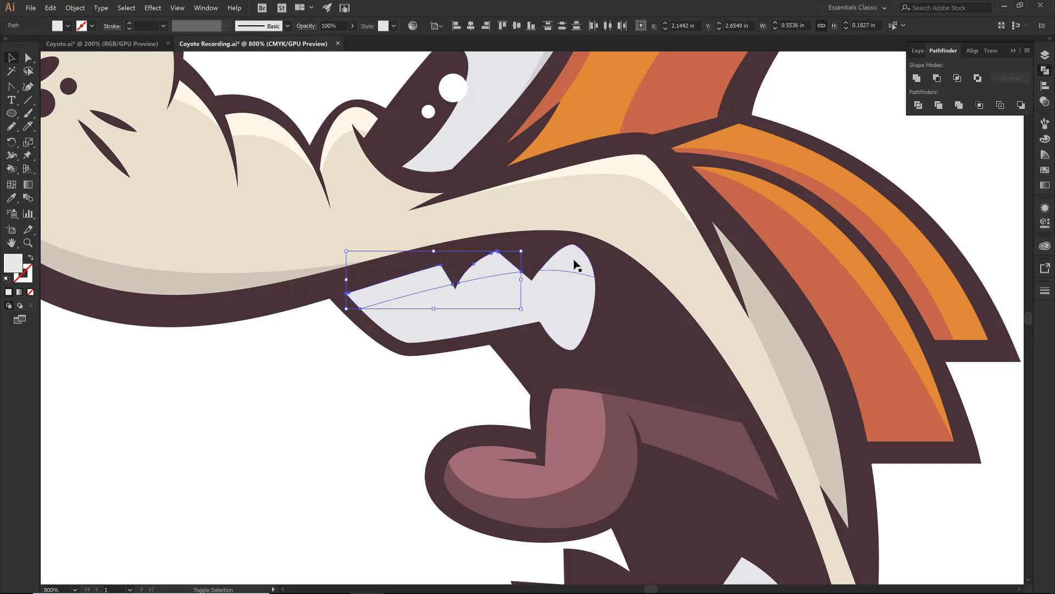
{"action": "left_click", "coordinate": [578, 266], "text": "shift"}
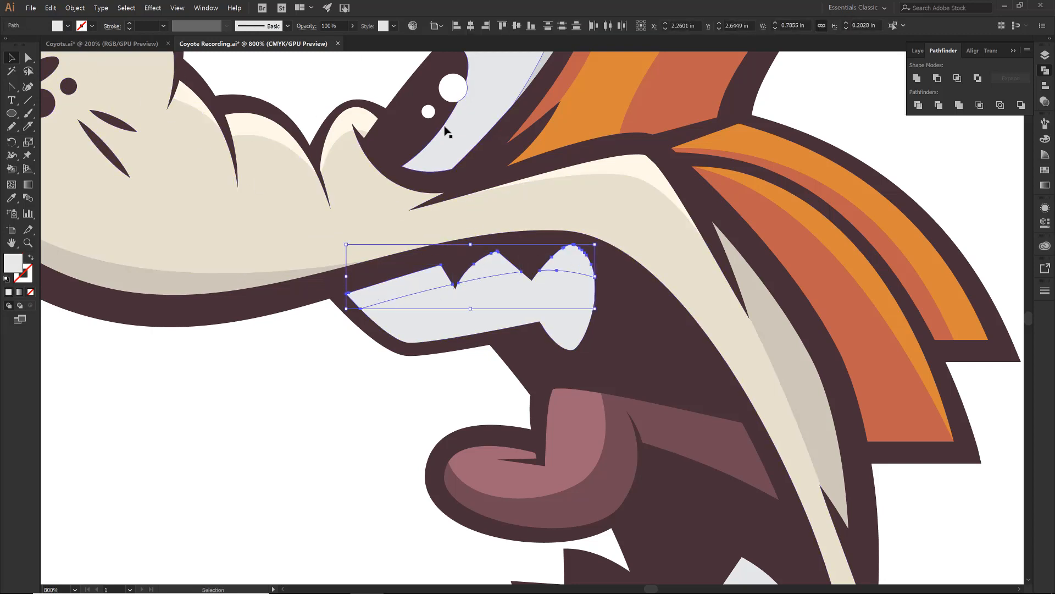
{"action": "scroll", "coordinate": [446, 129], "scroll_direction": "up", "scroll_amount": 1}
{"action": "scroll", "coordinate": [445, 129], "scroll_direction": "up", "scroll_amount": 4}
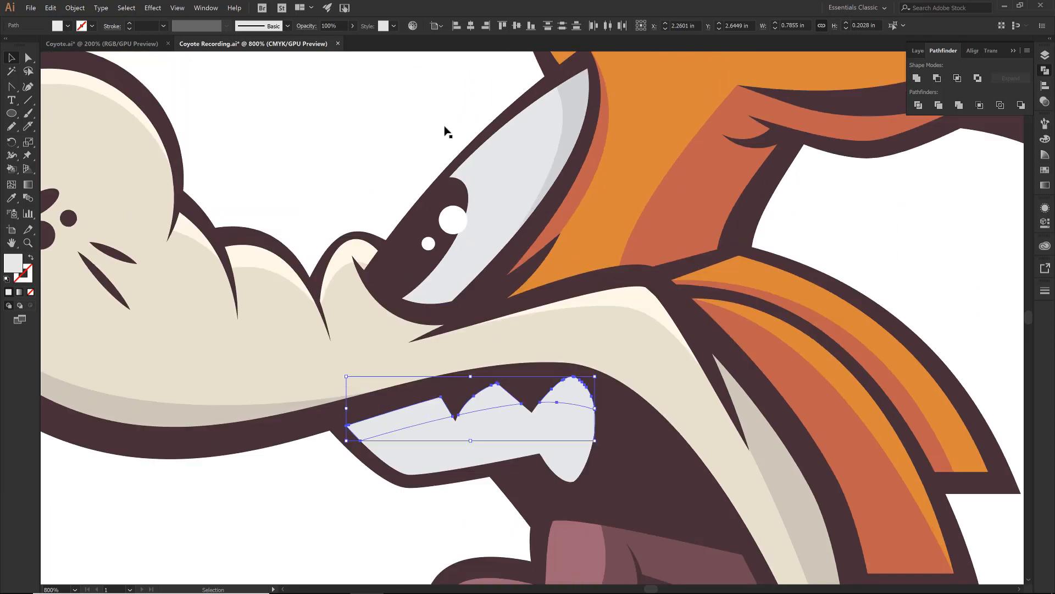
{"action": "key", "text": "i"}
{"action": "left_click", "coordinate": [572, 78]}
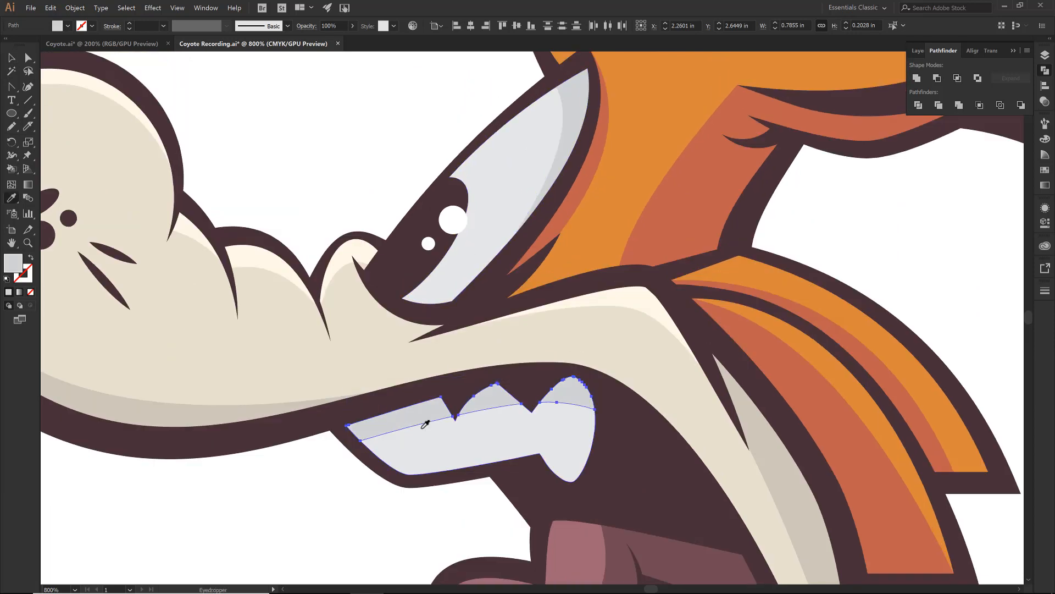
{"action": "key", "text": "v"}
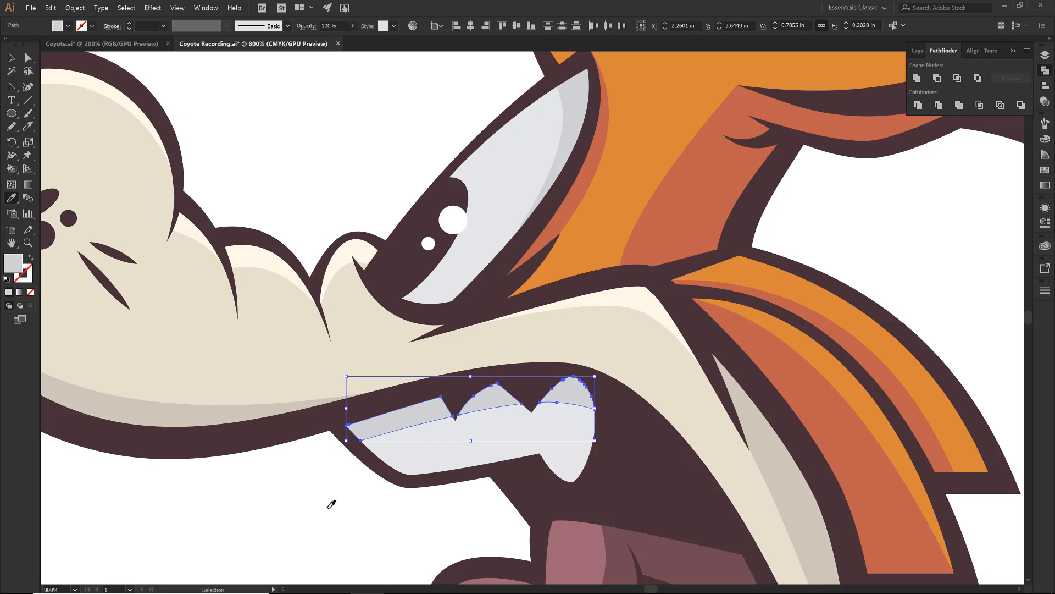
Deselect the artwork, fit the artboard in view and save the document
{"action": "key", "text": "ctrl+0"}
{"action": "left_click", "coordinate": [327, 513]}
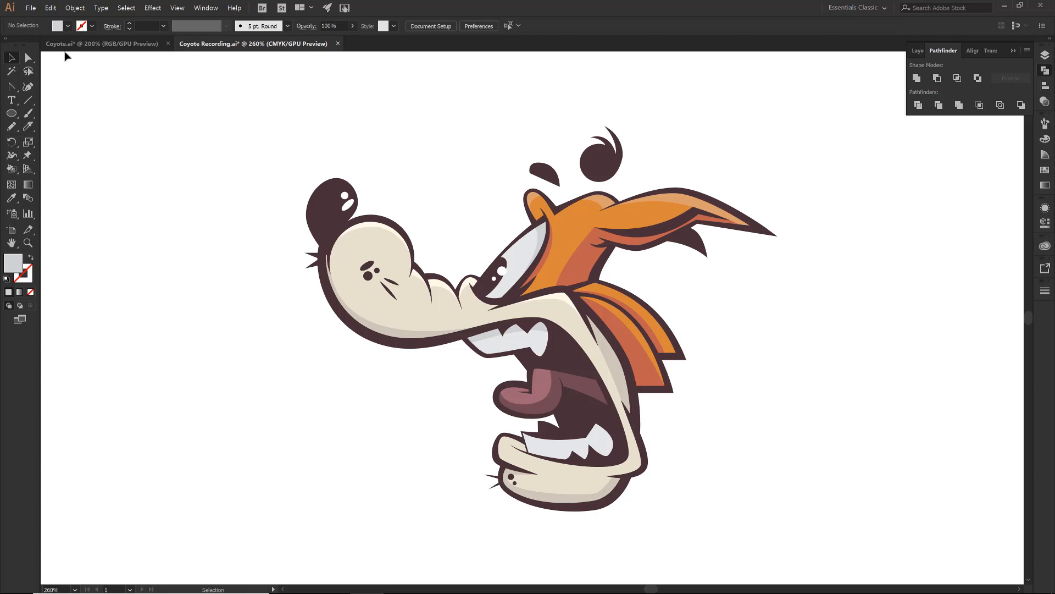
{"action": "left_click", "coordinate": [28, 8]}
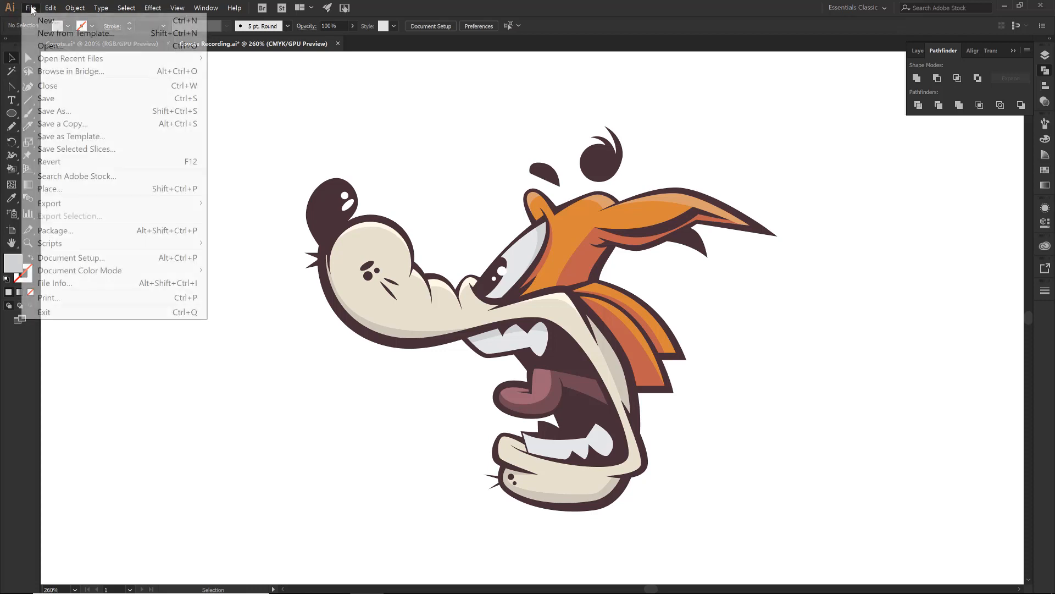
{"action": "left_click", "coordinate": [53, 98]}
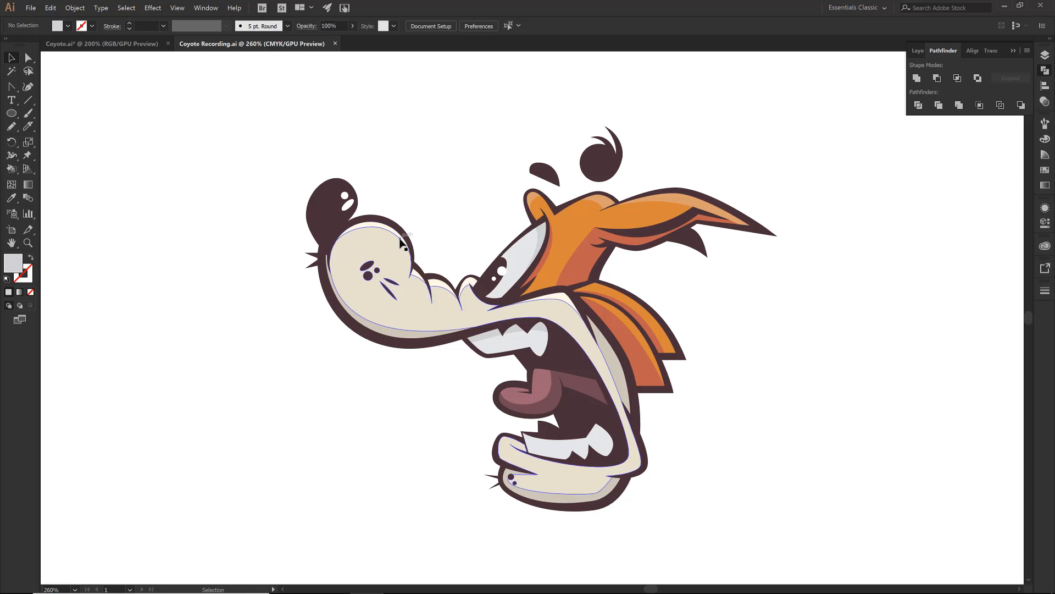
Select the main orange shape spanning the face and ear
{"action": "left_click", "coordinate": [585, 219]}
{"action": "left_click", "coordinate": [676, 160]}
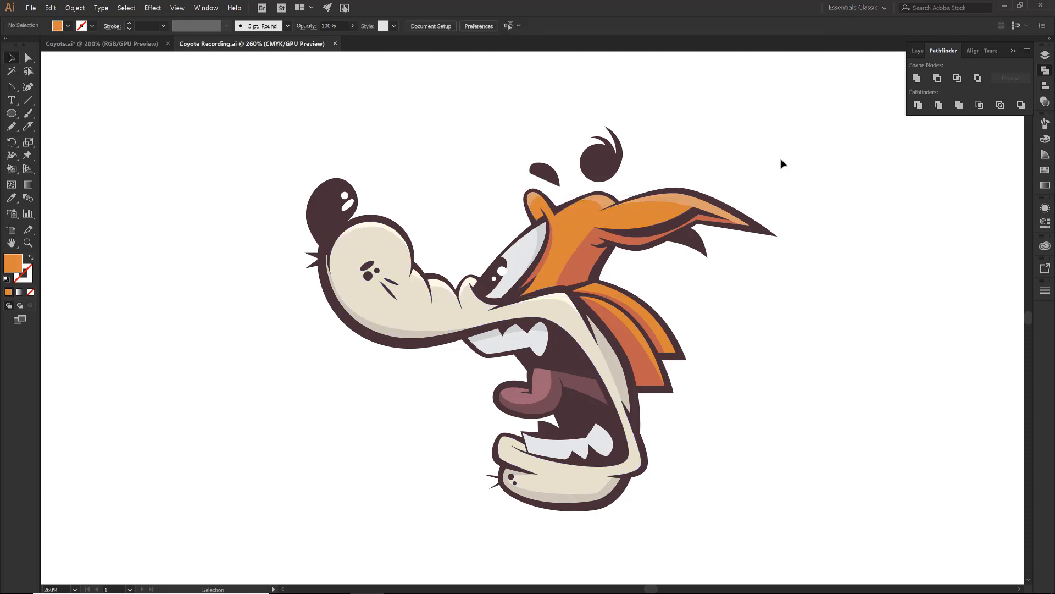
{"action": "left_click", "coordinate": [616, 215]}
{"action": "key", "text": "z"}
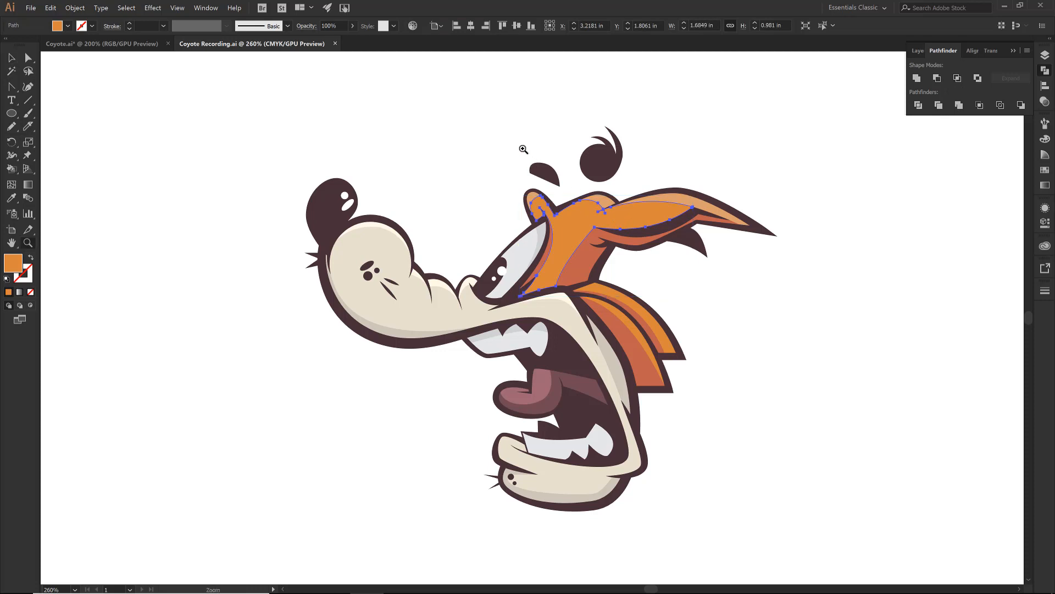
{"action": "left_click_drag", "start_coordinate": [499, 148], "coordinate": [714, 328]}
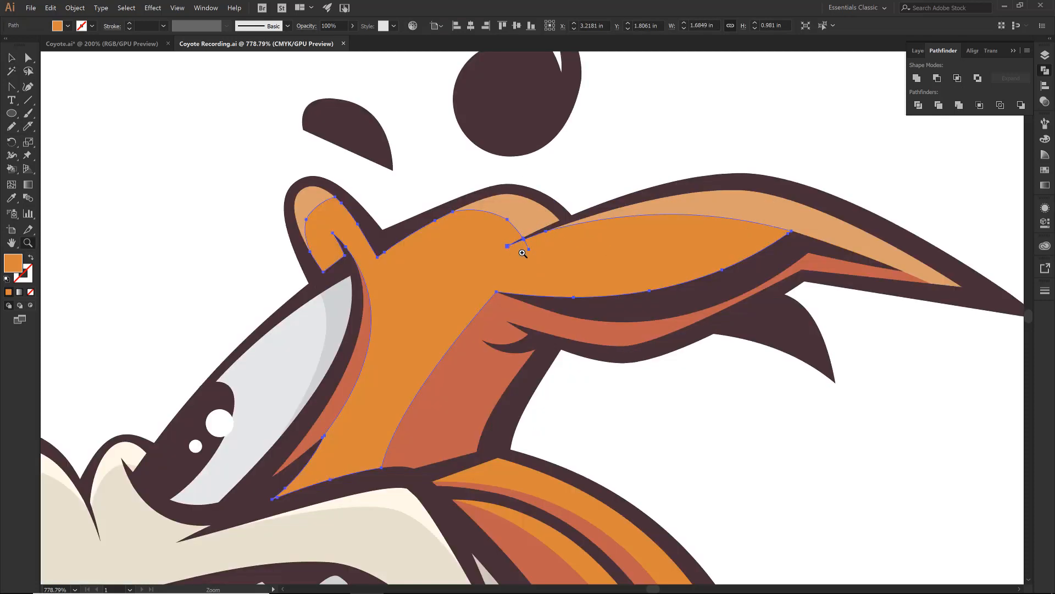
{"action": "key", "text": "v"}
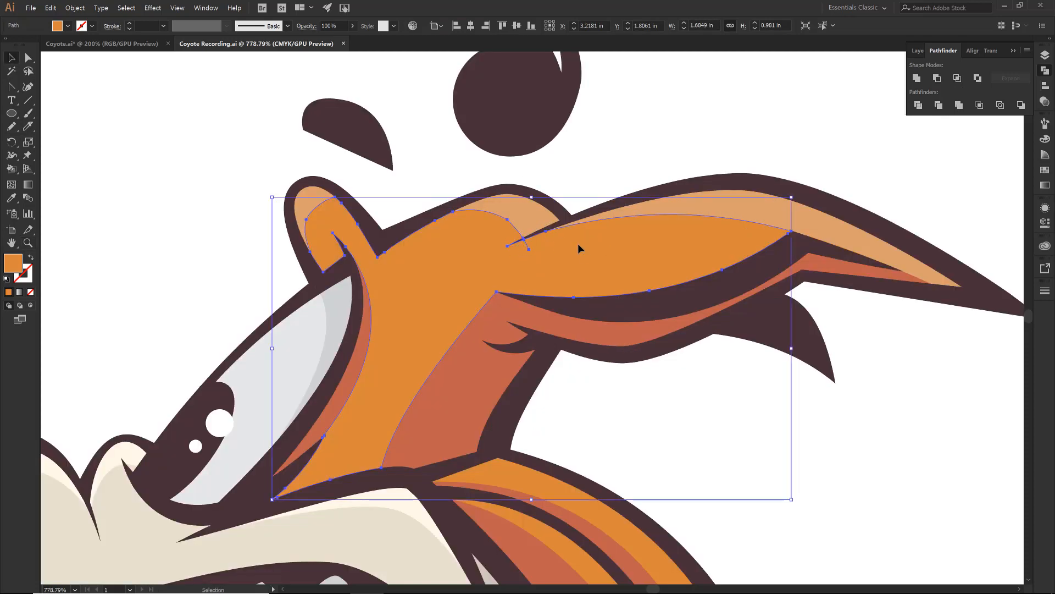